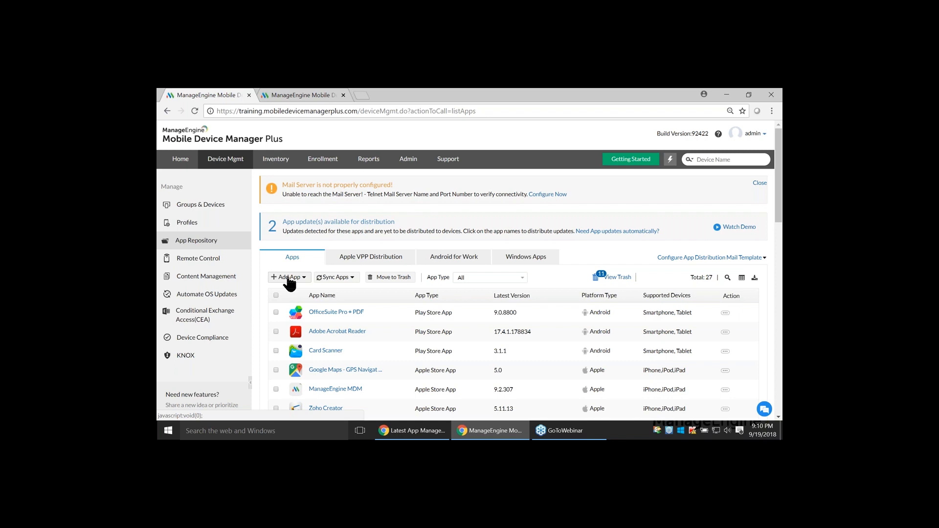
Start adding an Apple Store app to the app repository and choose Zoho Creator as the app
{"action": "left_click", "coordinate": [289, 279]}
{"action": "left_click", "coordinate": [289, 278]}
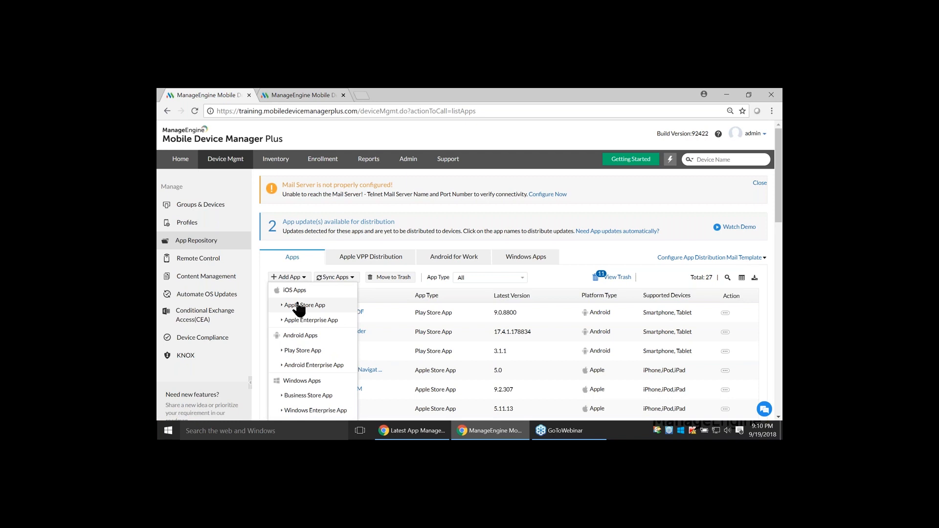
{"action": "left_click", "coordinate": [297, 304]}
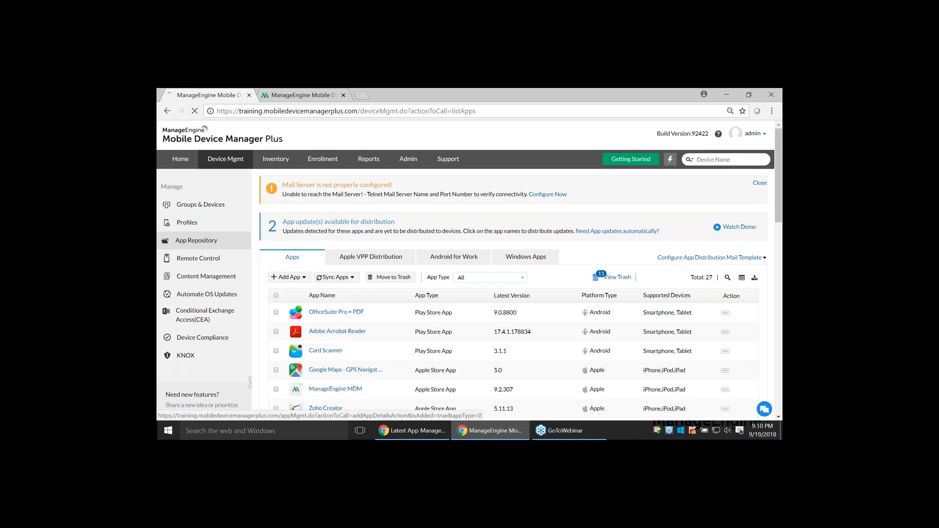
{"action": "left_click", "coordinate": [427, 254]}
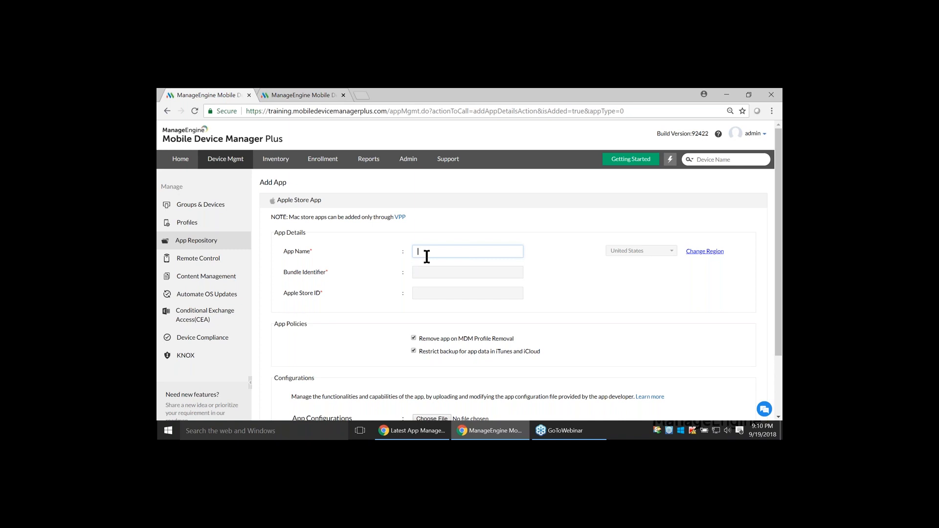
{"action": "type", "text": "zo"}
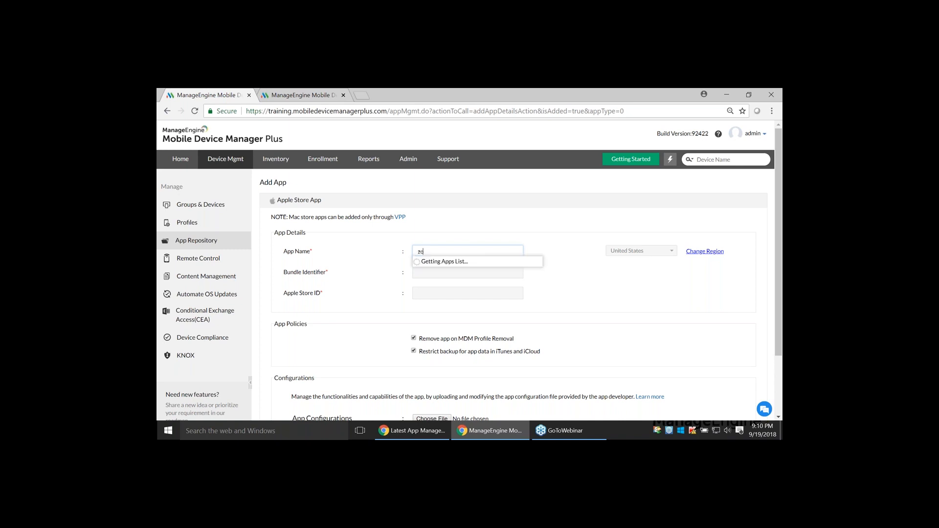
{"action": "type", "text": "ho creator"}
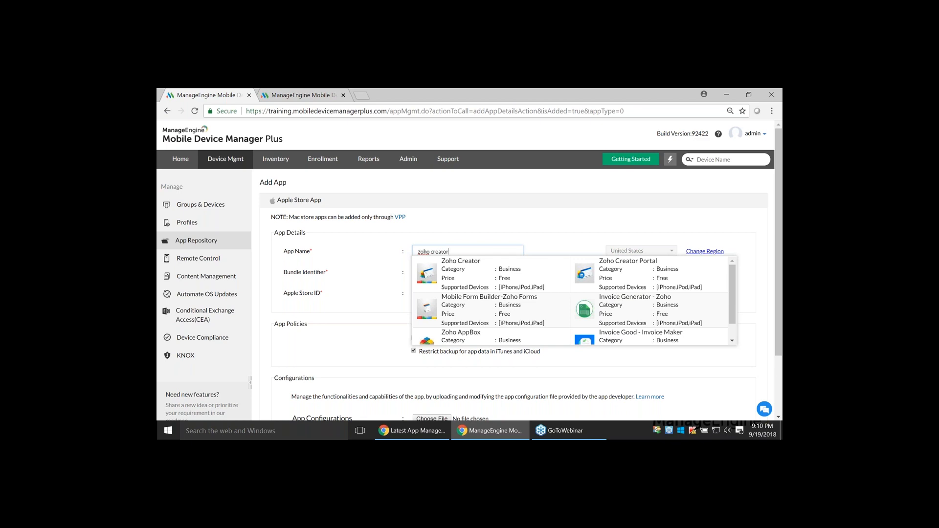
{"action": "left_click", "coordinate": [479, 280]}
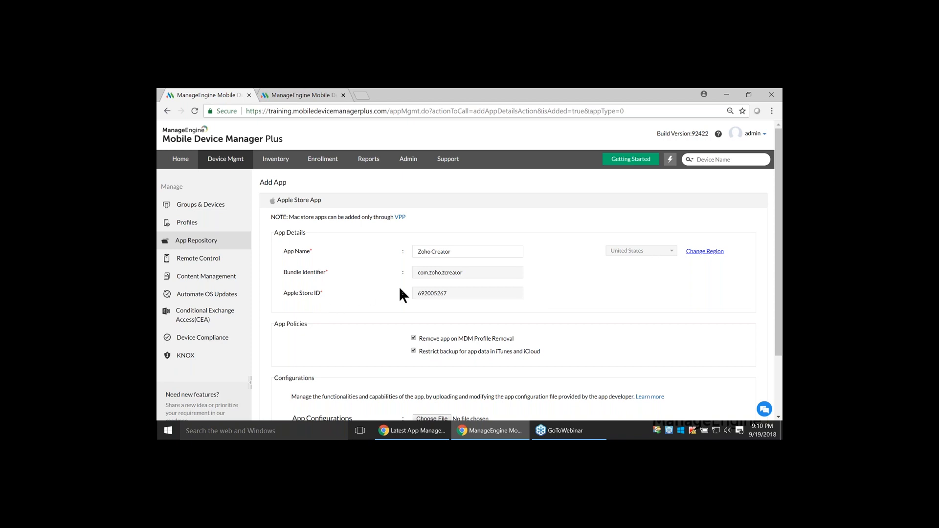
Unlock the region choice for the Zoho Creator entry to view the available regions, and cancel adding the app
{"action": "left_click", "coordinate": [699, 252]}
{"action": "left_click", "coordinate": [643, 250]}
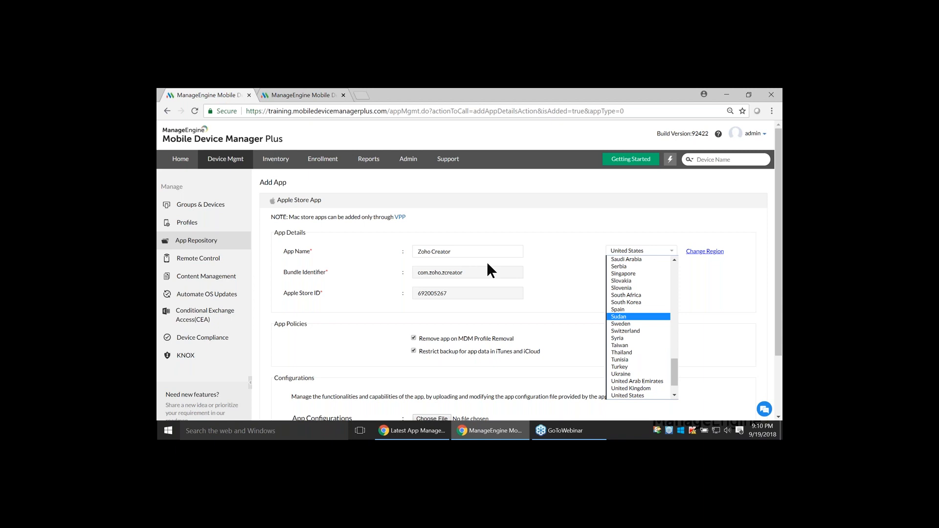
{"action": "scroll", "coordinate": [559, 286], "scroll_direction": "down", "scroll_amount": 1}
{"action": "scroll", "coordinate": [560, 290], "scroll_direction": "down", "scroll_amount": 3}
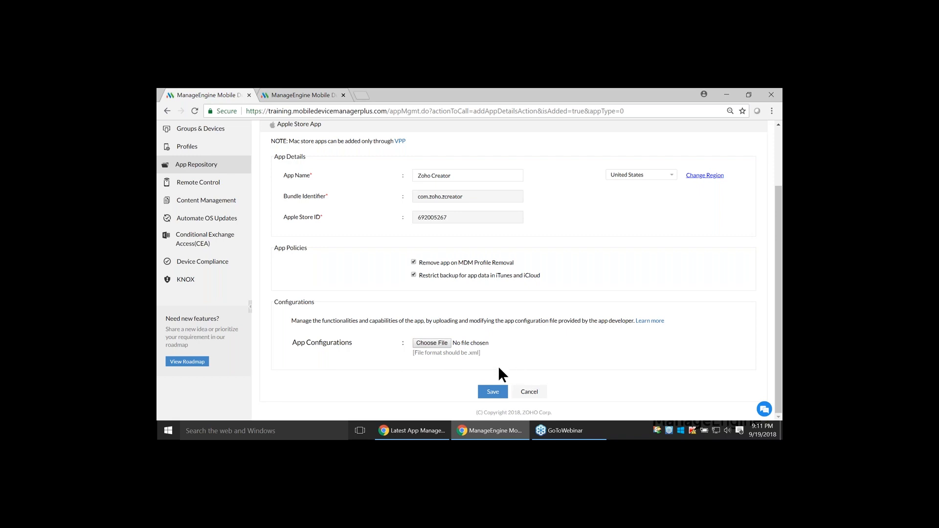
{"action": "left_click", "coordinate": [516, 394]}
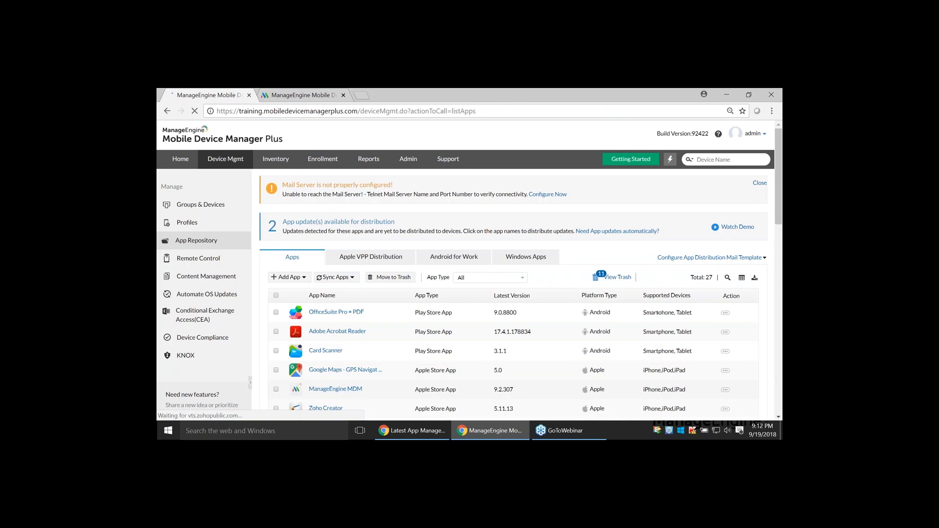
Open the details of the existing Zoho Creator app in the app repository
{"action": "scroll", "coordinate": [393, 353], "scroll_direction": "down", "scroll_amount": 1}
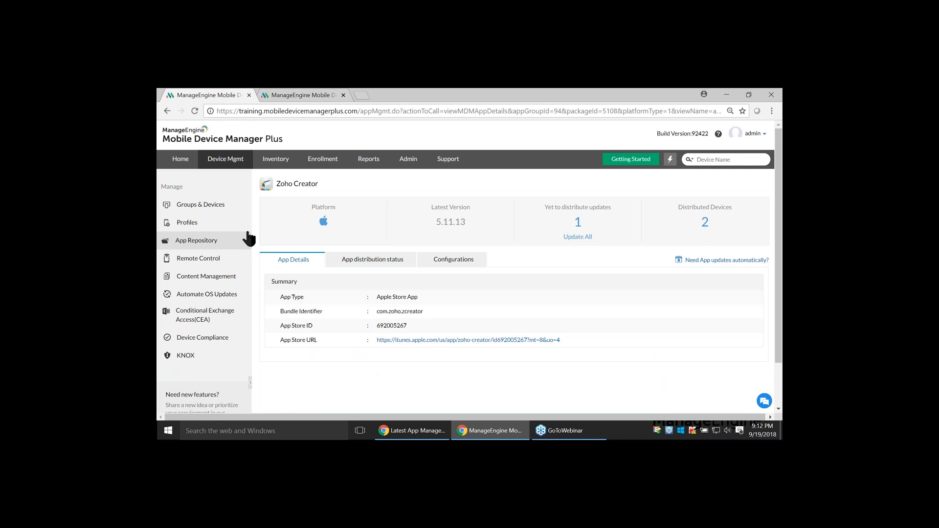
Distribute Zoho Creator to the iPhone in the managed devices list, with manual installation from App Catalog
{"action": "left_click", "coordinate": [243, 205]}
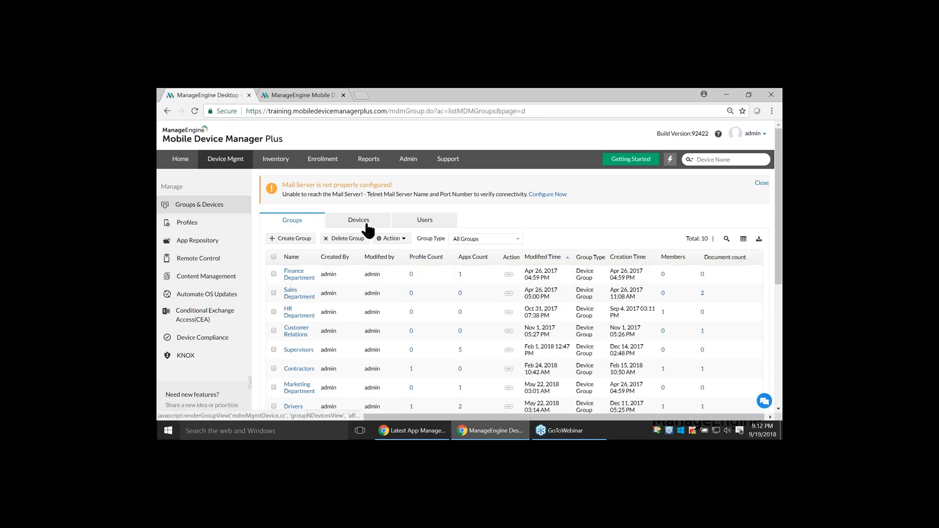
{"action": "left_click", "coordinate": [365, 226]}
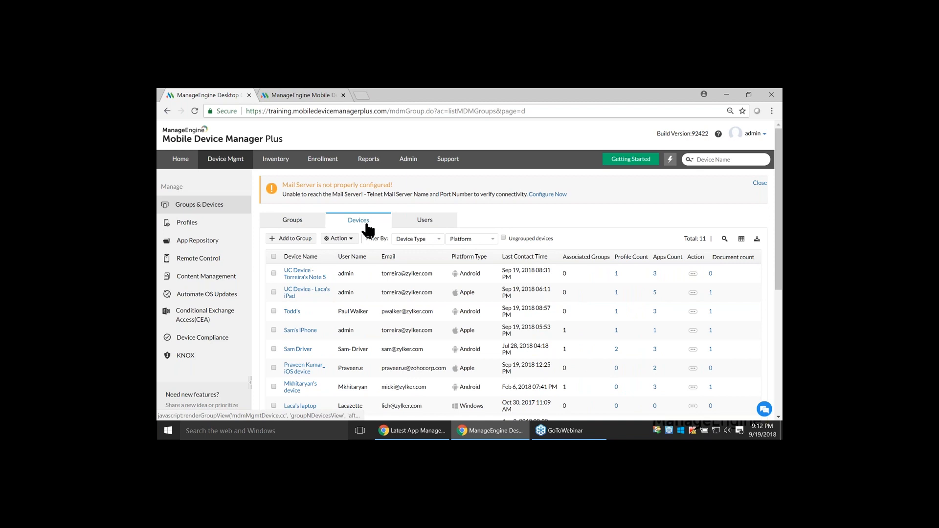
{"action": "left_click", "coordinate": [273, 330]}
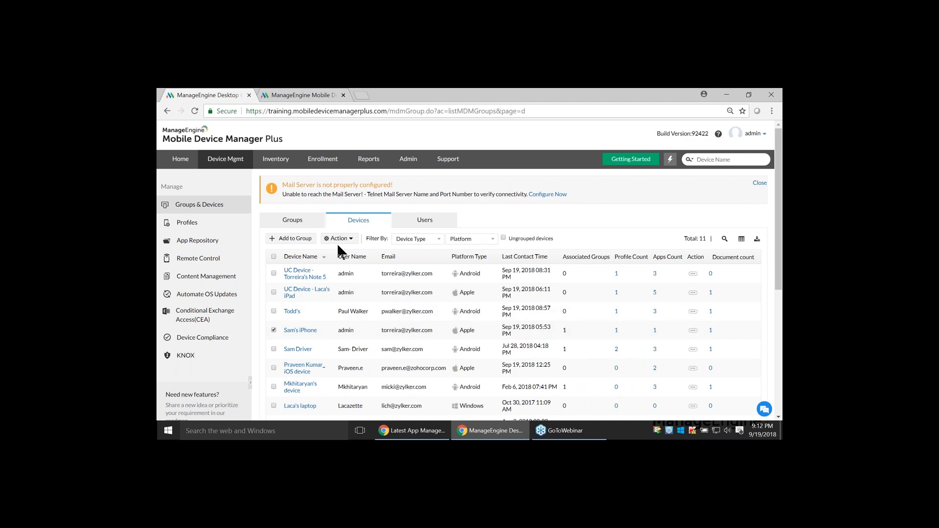
{"action": "left_click", "coordinate": [339, 238]}
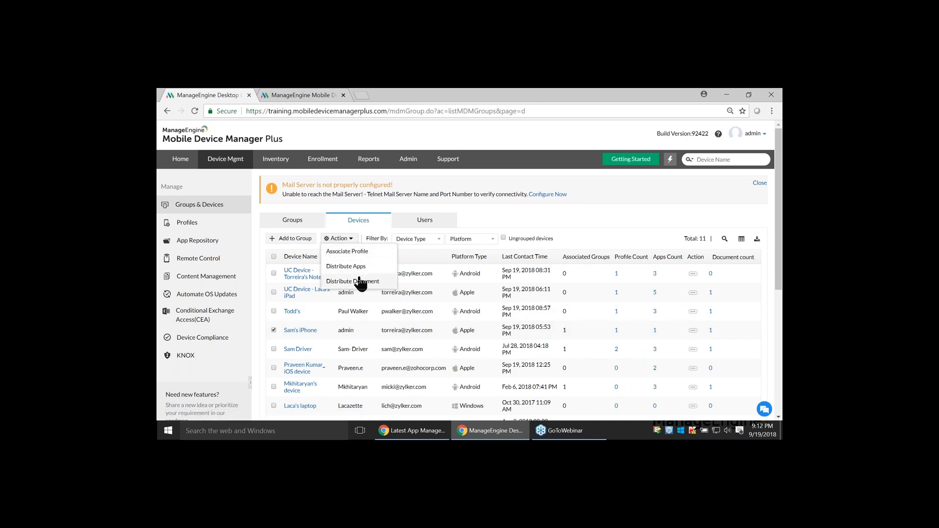
{"action": "left_click", "coordinate": [347, 266]}
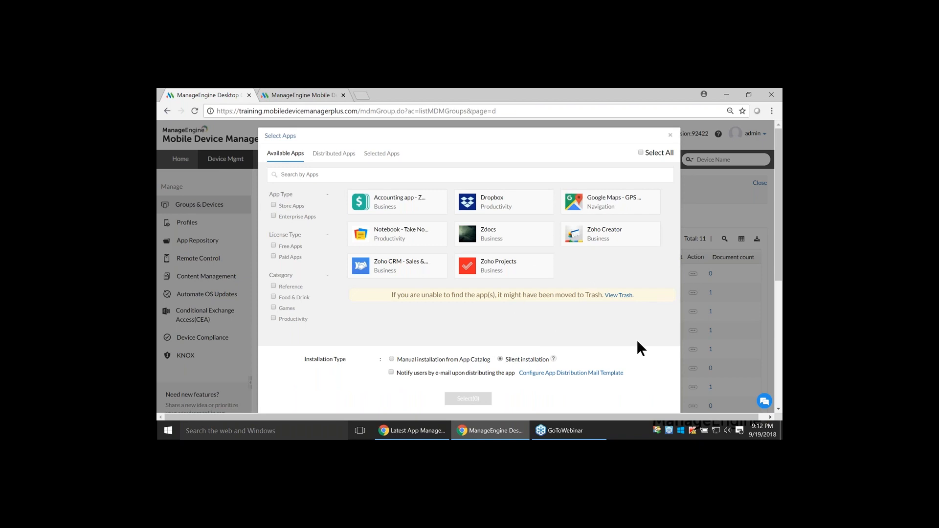
{"action": "left_click", "coordinate": [627, 241]}
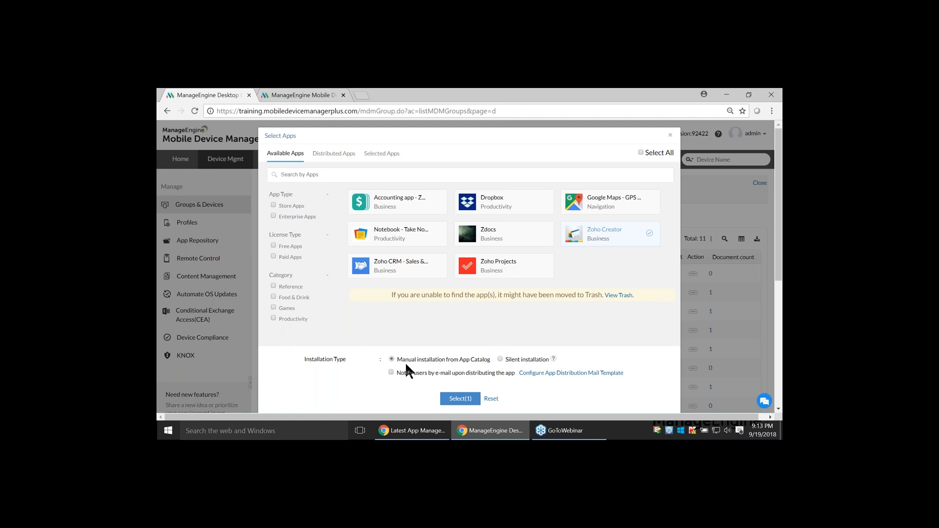
{"action": "left_click", "coordinate": [459, 399]}
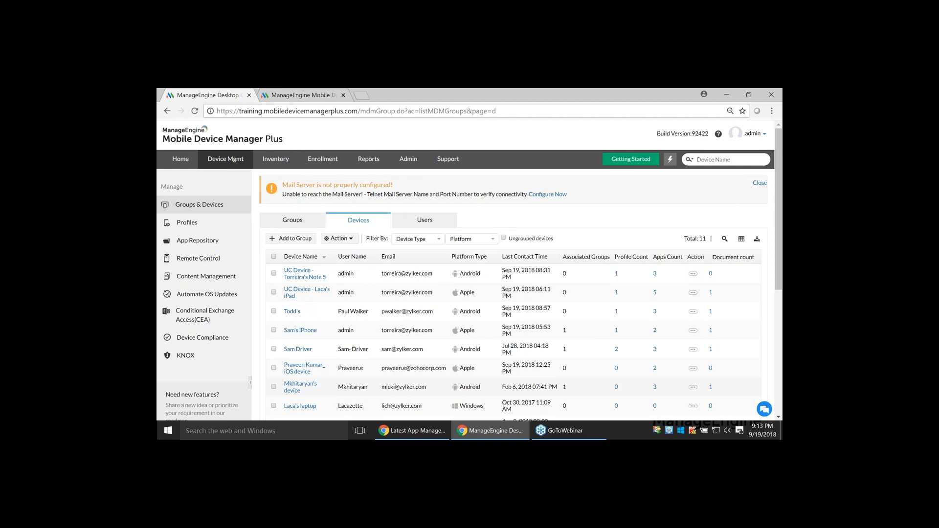
Switch to the Zoho Show presentation and advance to the "On the device..." slide
{"action": "key", "text": "alt+Tab"}
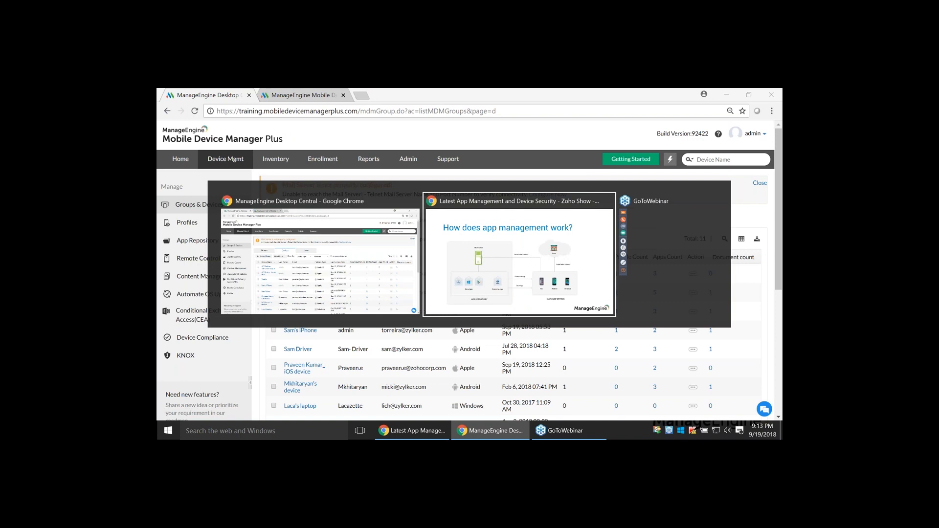
{"action": "key", "text": "Right"}
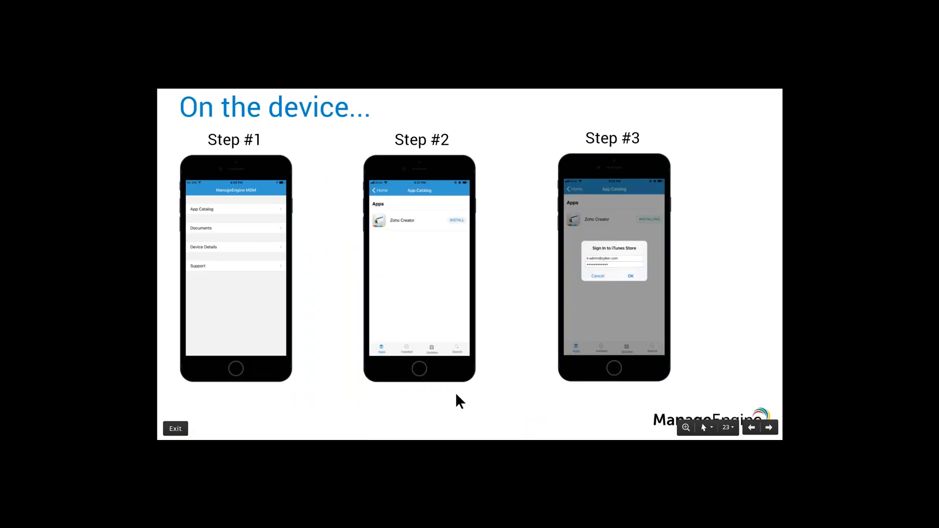
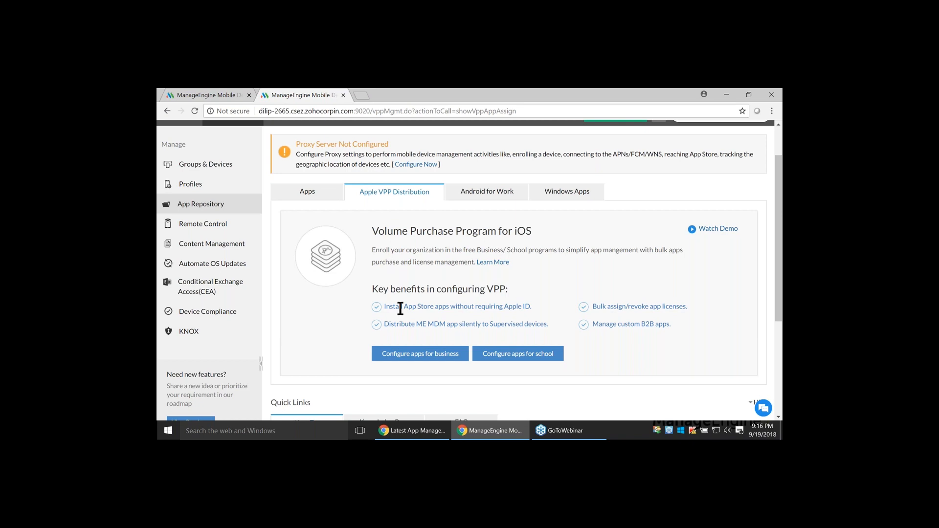
Try to configure the iOS Volume Purchase Program apps for business, and dismiss the alert
{"action": "left_click", "coordinate": [404, 356]}
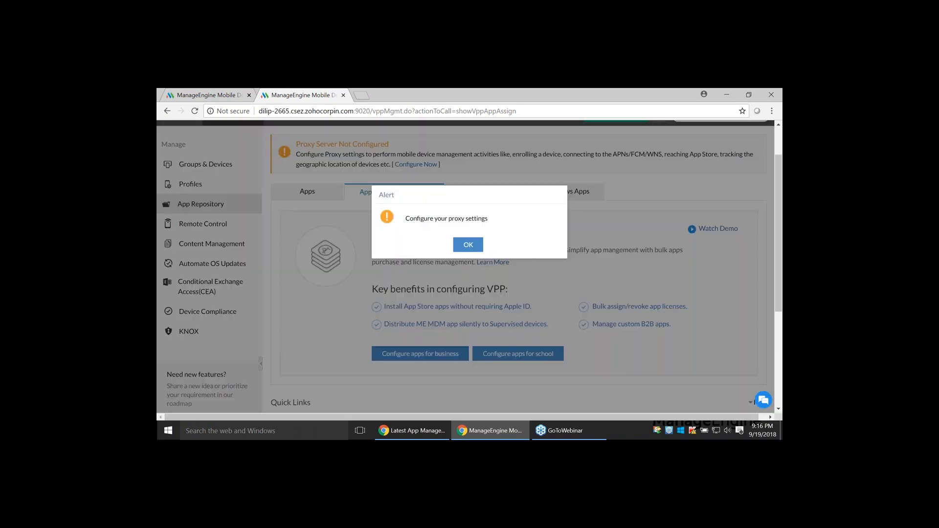
{"action": "left_click", "coordinate": [457, 245]}
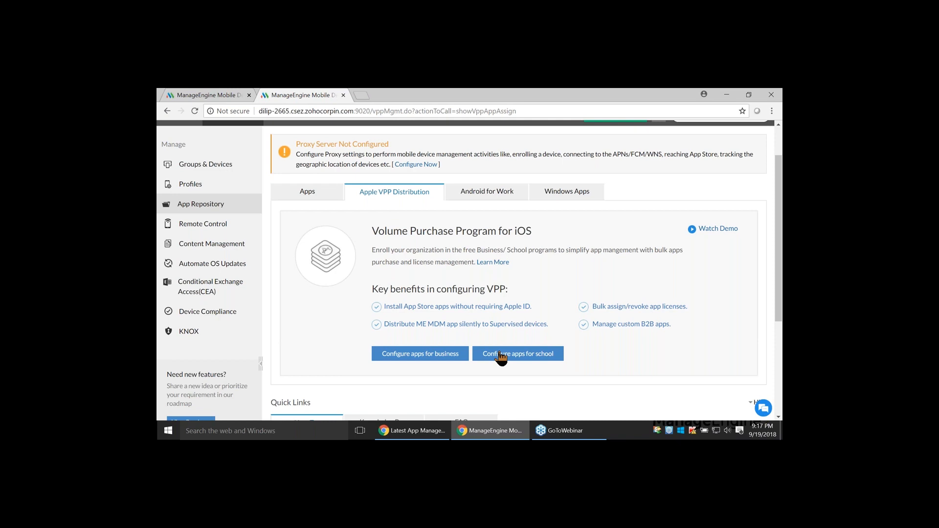
Bring up the training server's browser tab, switch to the Zoho Show presentation and advance to the Apple Business Manager server token slide
{"action": "left_click", "coordinate": [223, 96]}
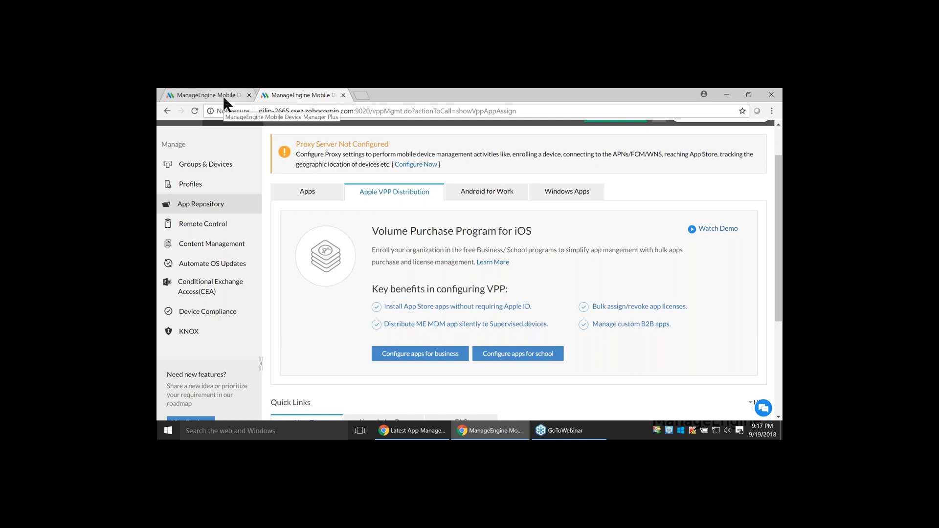
{"action": "key", "text": "alt+Tab"}
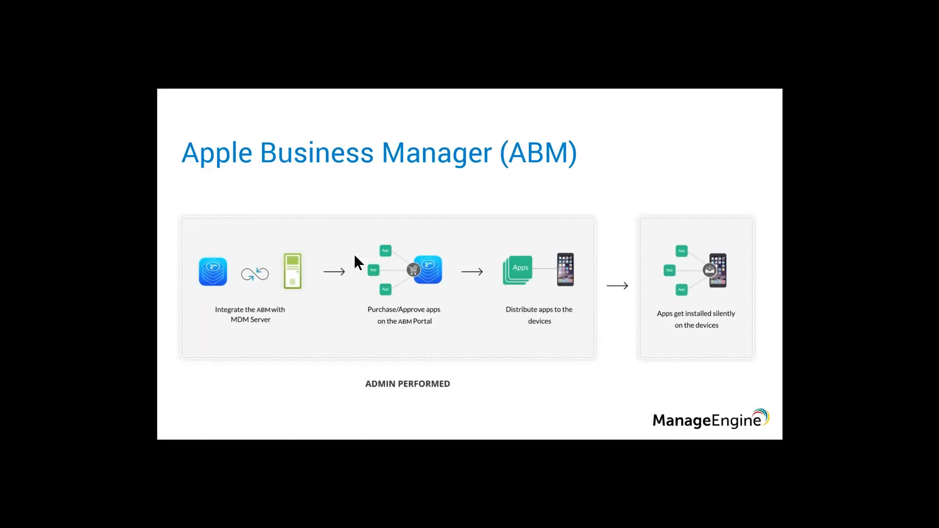
{"action": "key", "text": "Right"}
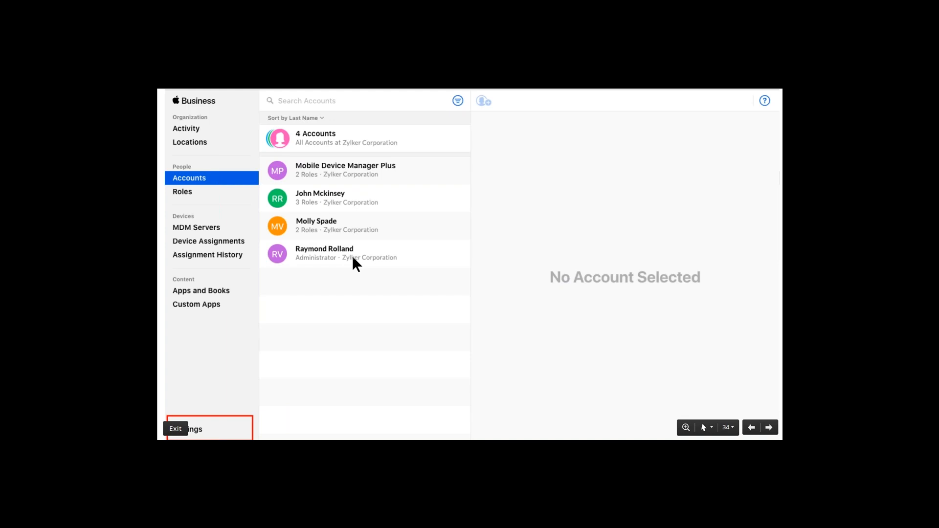
{"action": "left_click", "coordinate": [220, 430]}
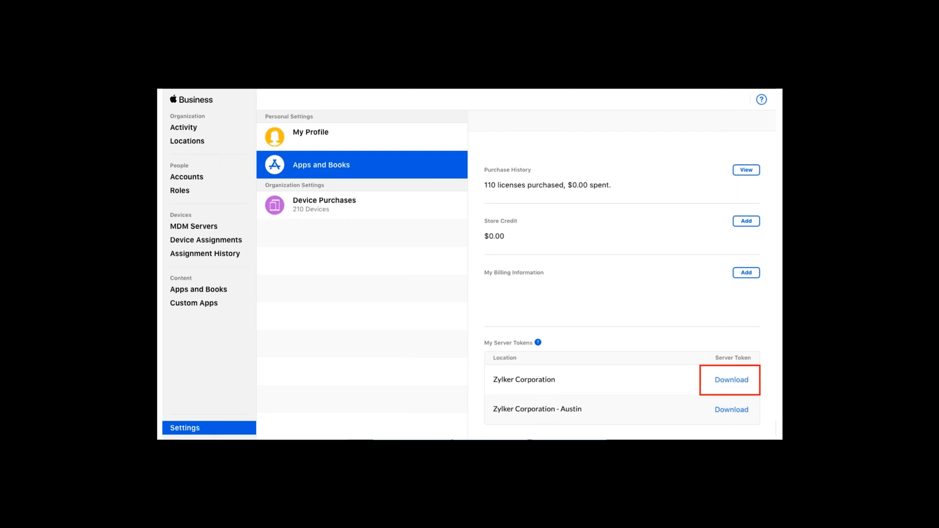
Check the sToken details in Mobile Device Manager Plus, then return to the presentation and advance past the Zoho CRM license slides to the two-phone slide
{"action": "key", "text": "alt+Tab"}
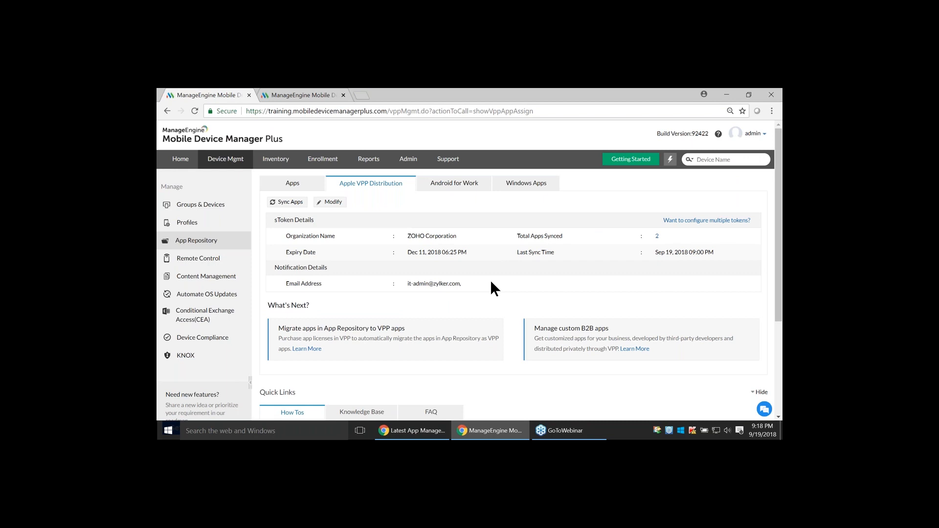
{"action": "key", "text": "alt+Tab"}
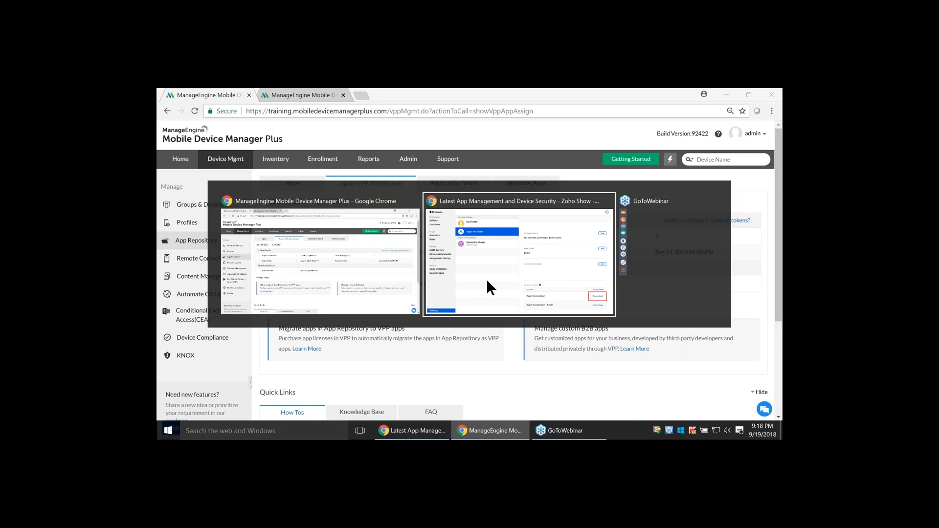
{"action": "left_click", "coordinate": [487, 279]}
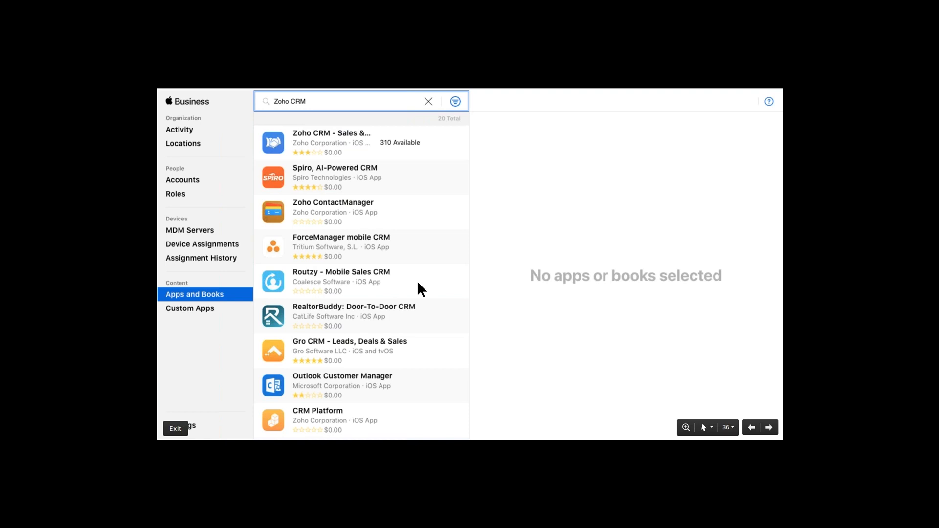
{"action": "left_click", "coordinate": [322, 94]}
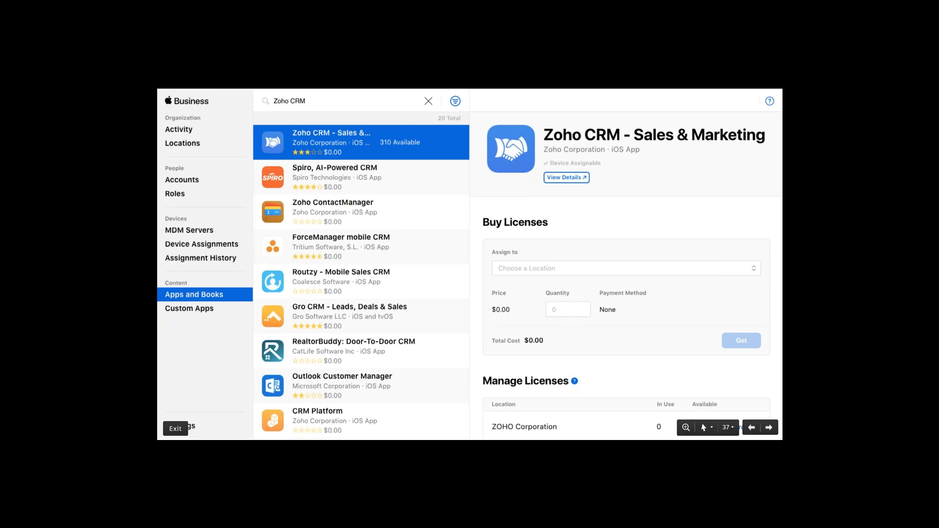
{"action": "key", "text": "Right"}
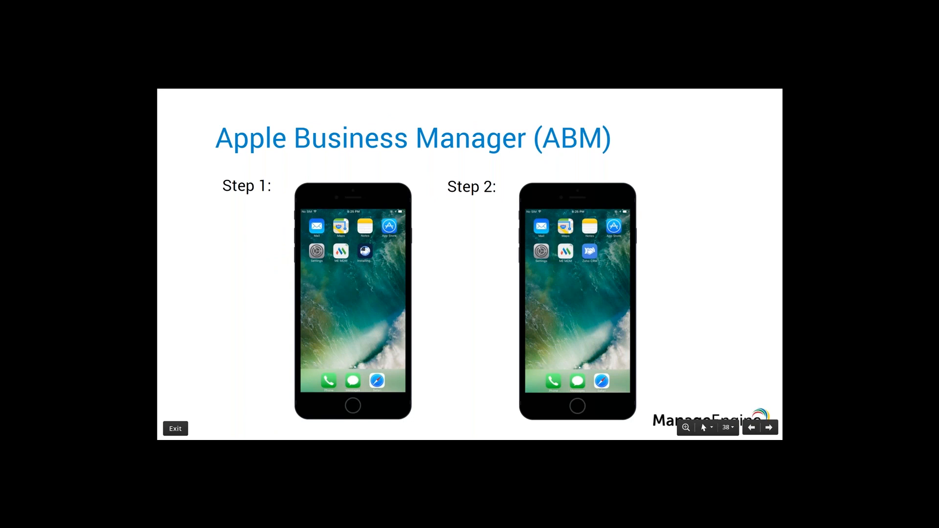
Switch to Mobile Device Manager Plus and sync the VPP apps from the app repository
{"action": "key", "text": "alt+Tab"}
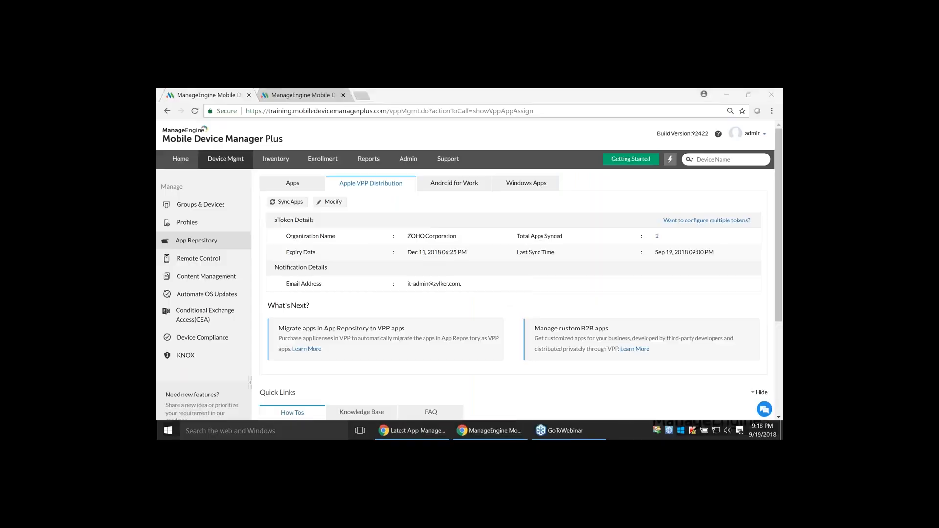
{"action": "left_click", "coordinate": [301, 184]}
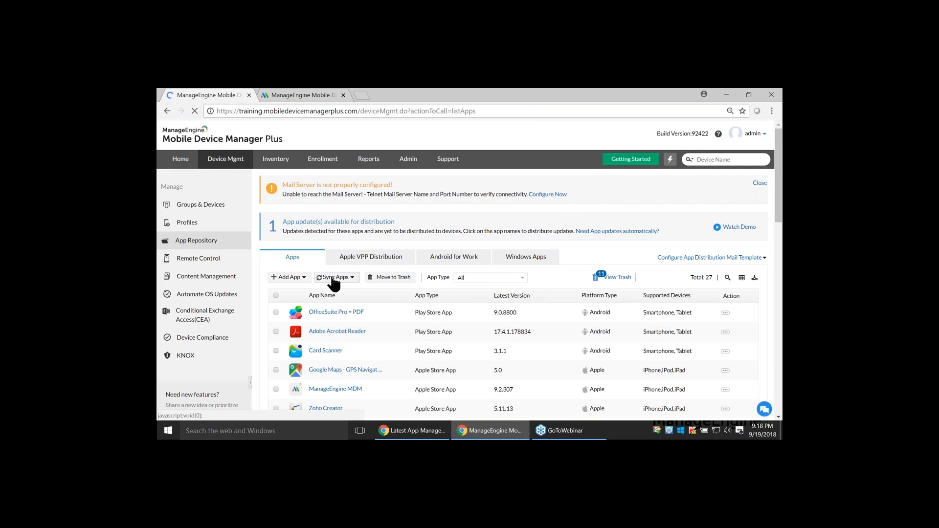
{"action": "left_click", "coordinate": [333, 279]}
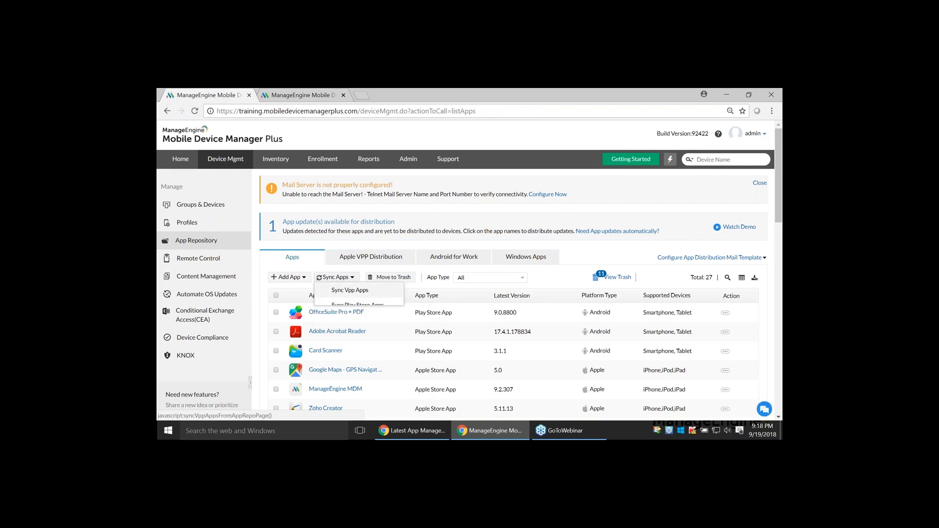
{"action": "left_click", "coordinate": [350, 290]}
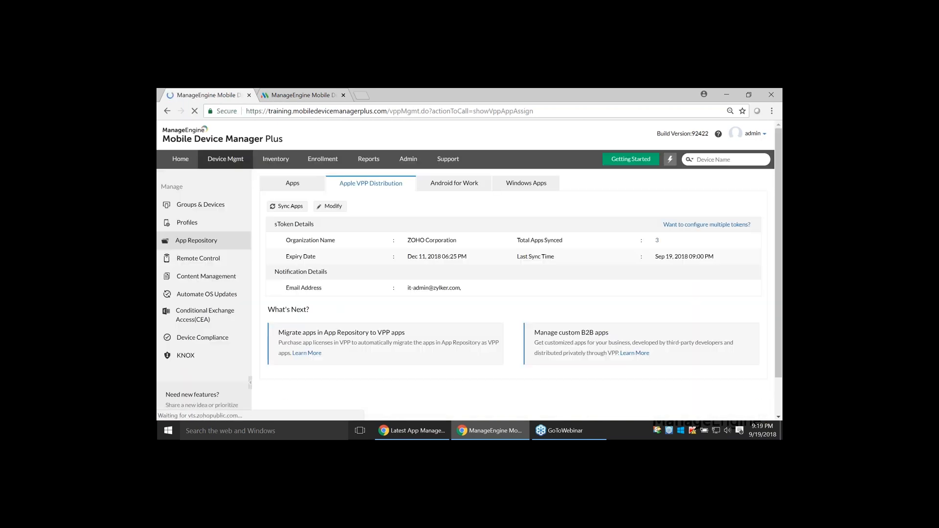
Filter the app repository list by the Apple Store App type and open the details of Zoho CRM - Sales & Marketing
{"action": "left_click", "coordinate": [313, 190]}
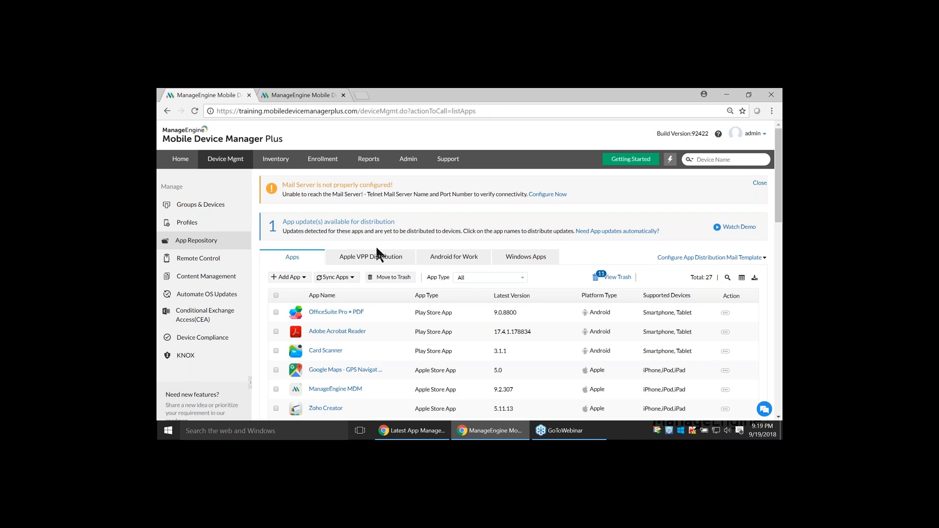
{"action": "scroll", "coordinate": [374, 255], "scroll_direction": "down", "scroll_amount": 2}
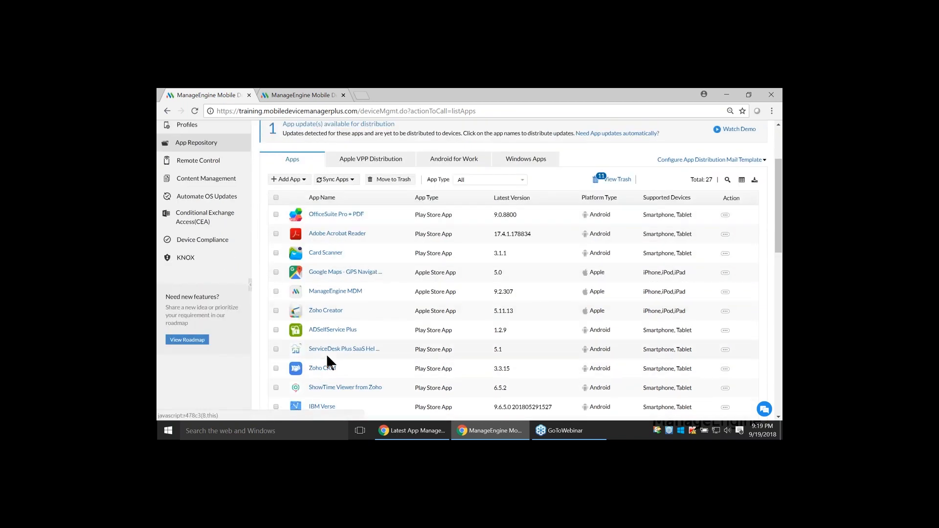
{"action": "scroll", "coordinate": [327, 353], "scroll_direction": "down", "scroll_amount": 2}
{"action": "scroll", "coordinate": [401, 300], "scroll_direction": "down", "scroll_amount": 2}
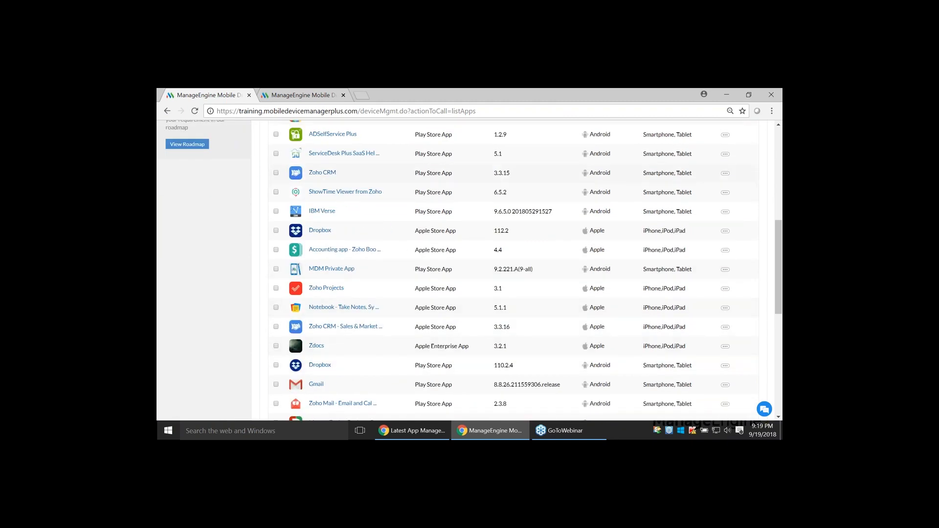
{"action": "scroll", "coordinate": [440, 345], "scroll_direction": "up", "scroll_amount": 5}
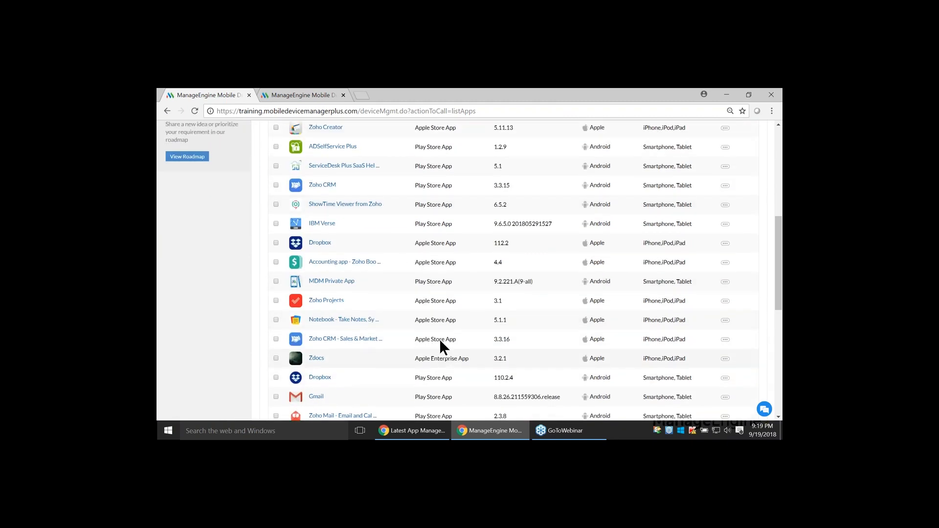
{"action": "left_click", "coordinate": [491, 278]}
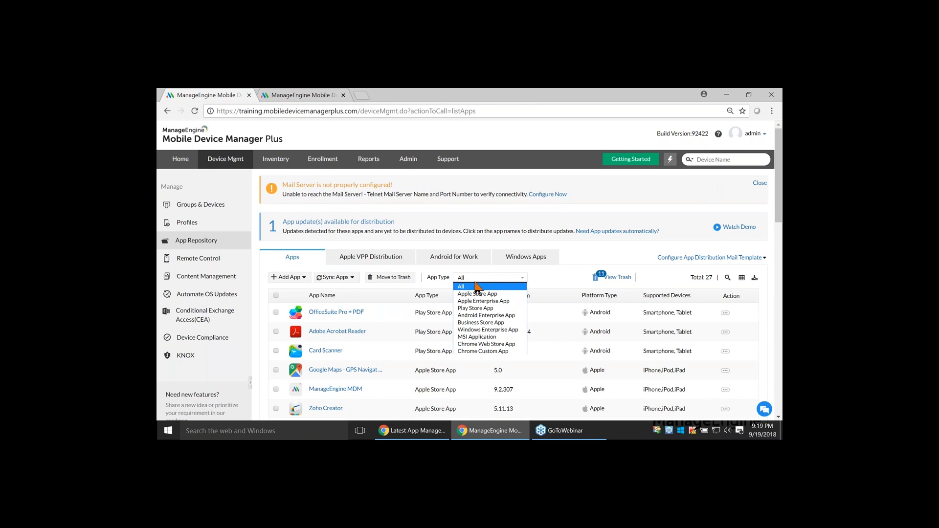
{"action": "left_click", "coordinate": [484, 286]}
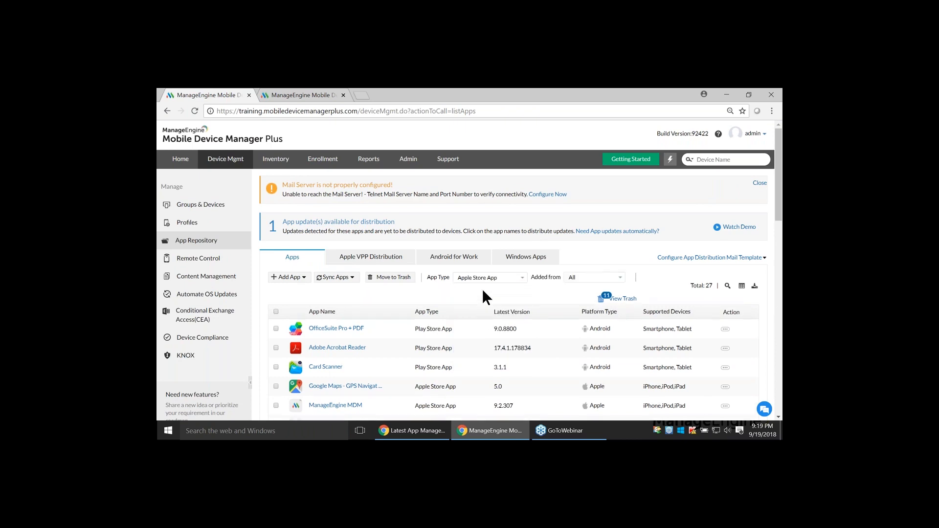
{"action": "scroll", "coordinate": [398, 319], "scroll_direction": "down", "scroll_amount": 2}
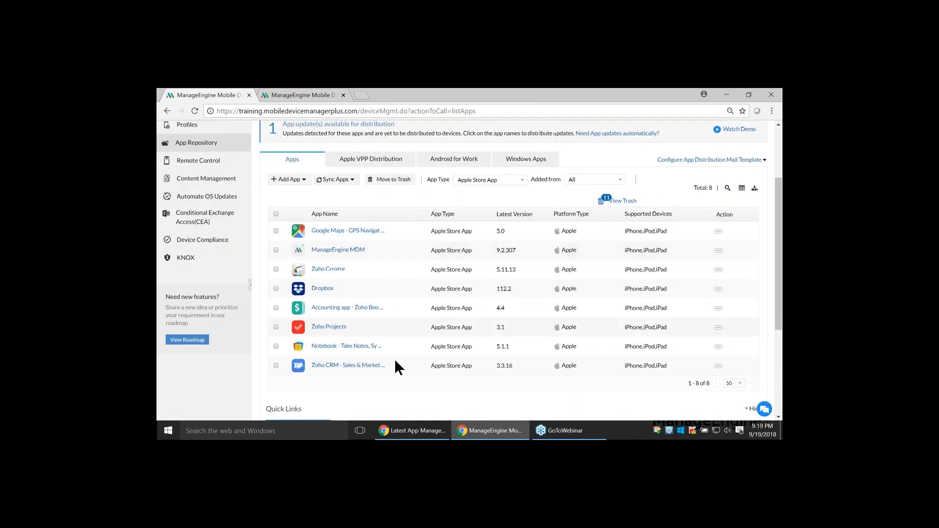
{"action": "left_click", "coordinate": [351, 365]}
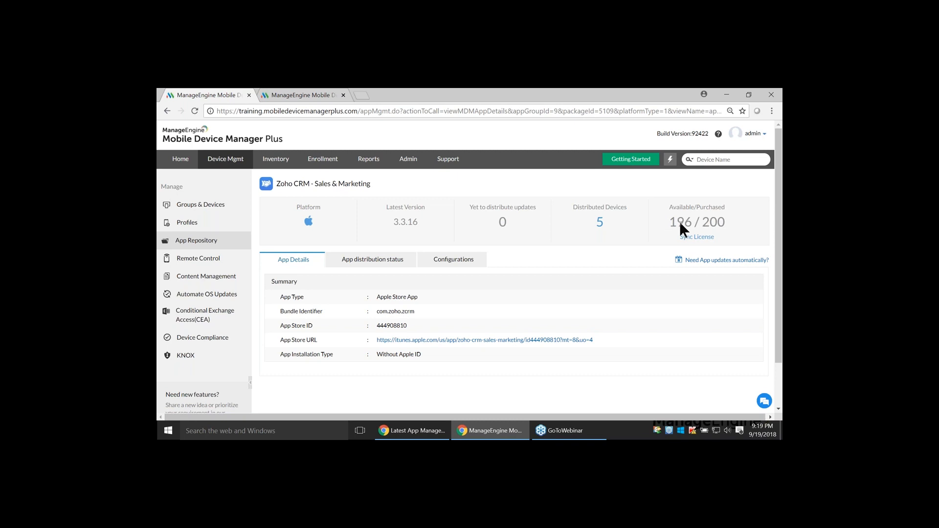
Distribute Zoho CRM - Sales & Marketing to the iPhone in the managed devices list, with silent installation
{"action": "left_click", "coordinate": [228, 212]}
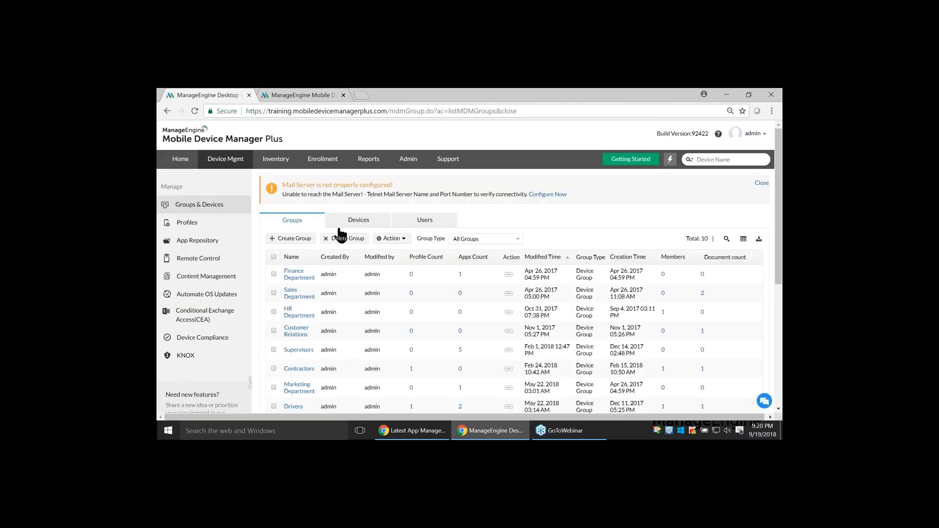
{"action": "left_click", "coordinate": [353, 221]}
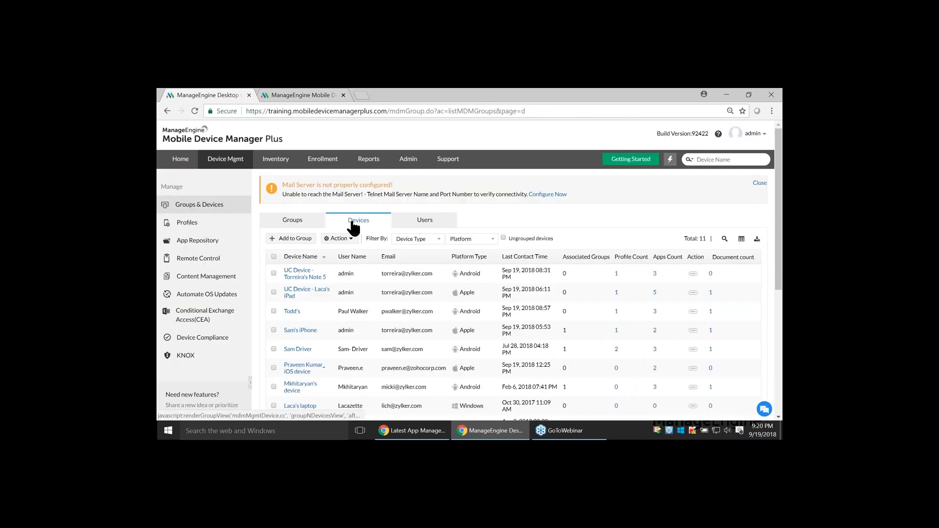
{"action": "left_click", "coordinate": [274, 330]}
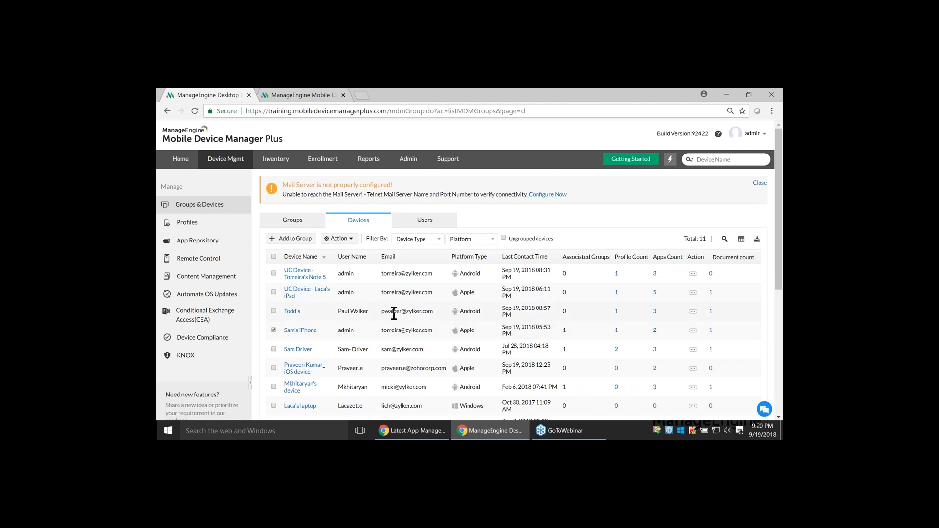
{"action": "left_click", "coordinate": [337, 239]}
{"action": "left_click", "coordinate": [349, 260]}
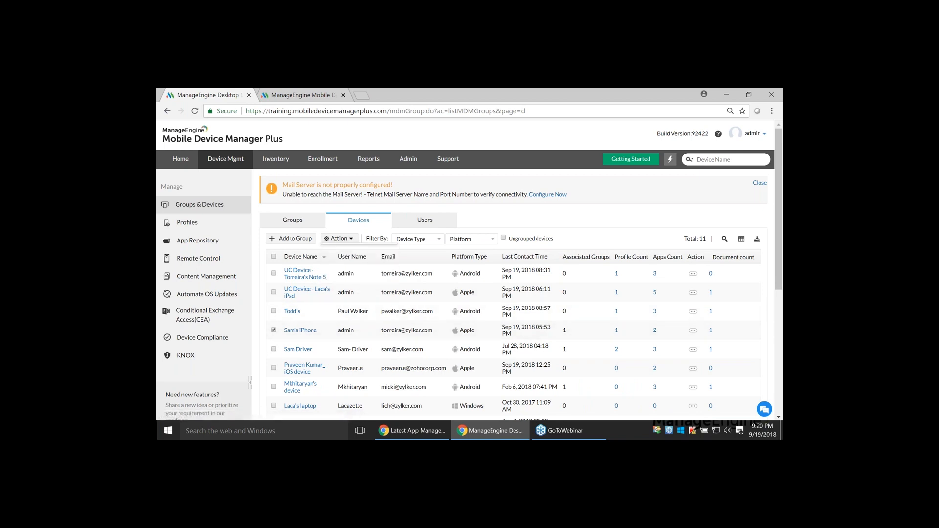
{"action": "left_click", "coordinate": [602, 240]}
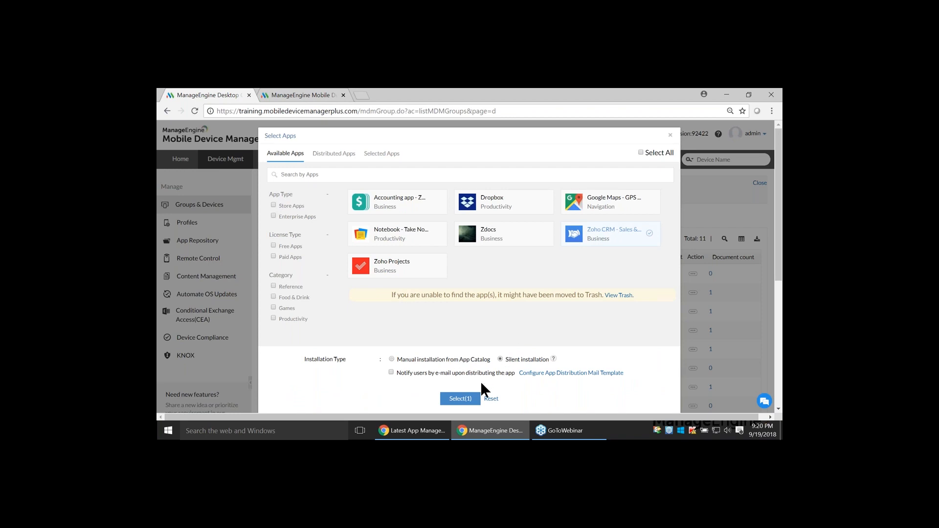
{"action": "left_click", "coordinate": [471, 399]}
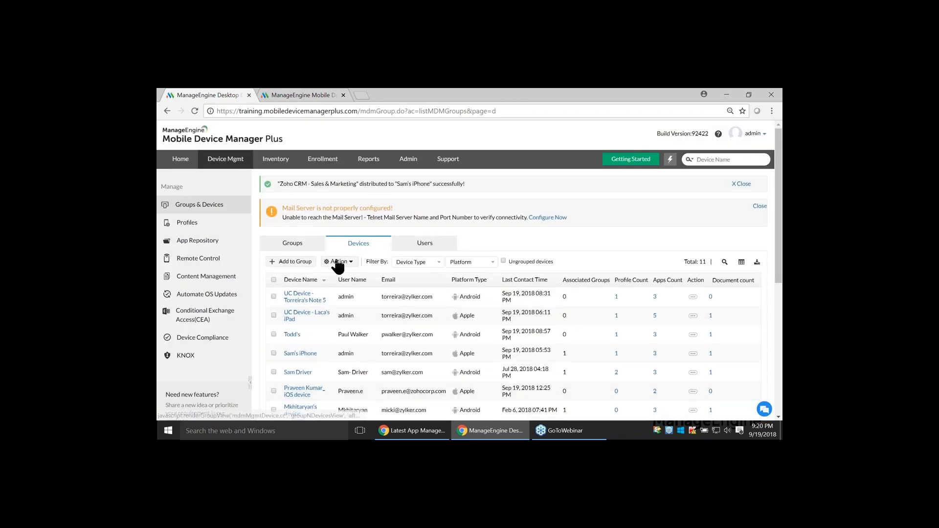
Switch to the Zoho Show presentation at the Apple Business Manager phone slide
{"action": "key", "text": "alt+Tab"}
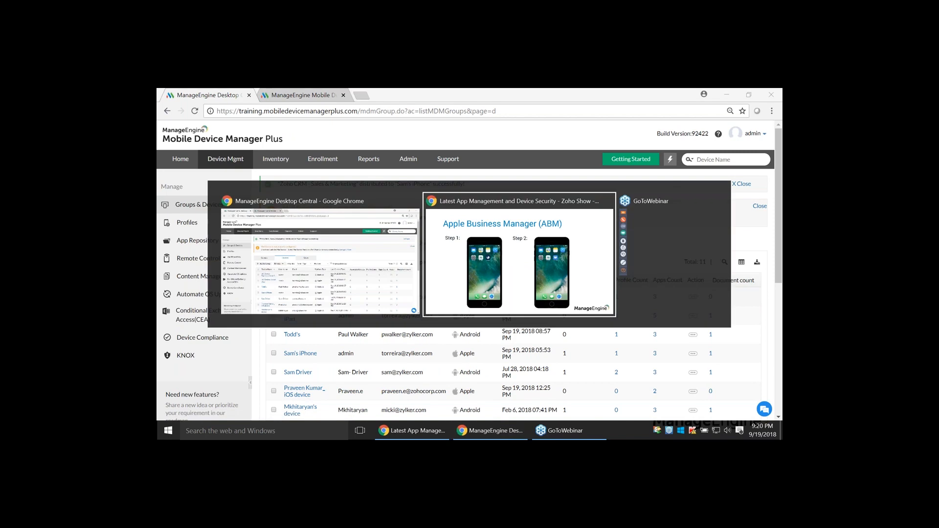
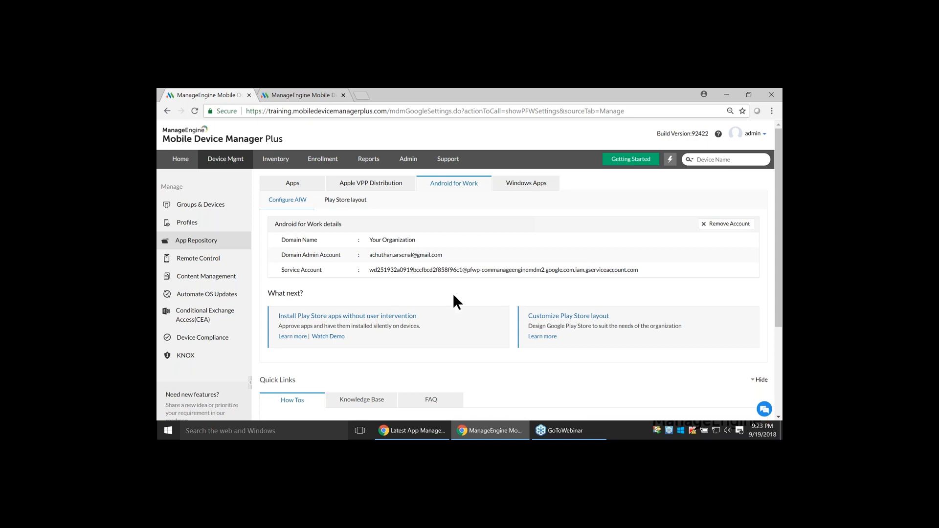
Switch to the Mobile Device Manager Plus instance where Android for Work is unconfigured and view its option to register without G Suite
{"action": "left_click", "coordinate": [299, 95]}
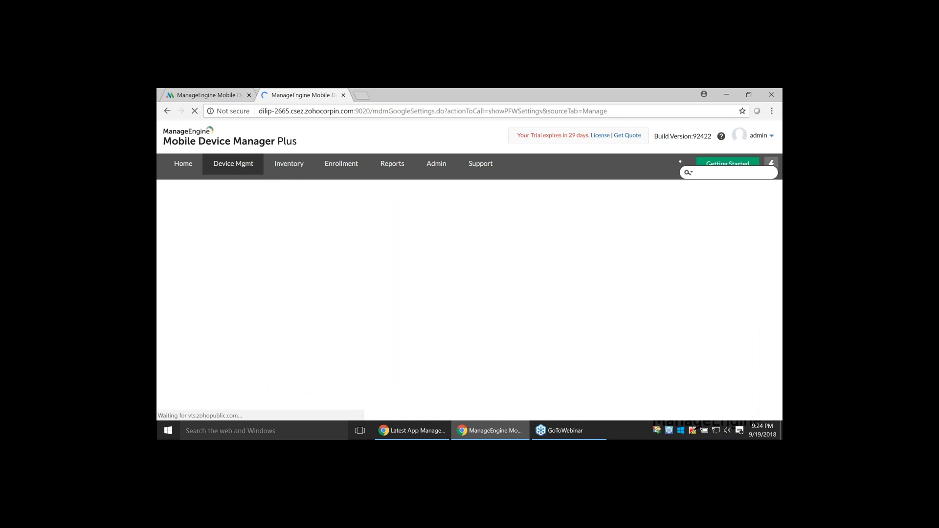
{"action": "scroll", "coordinate": [488, 224], "scroll_direction": "down", "scroll_amount": 1}
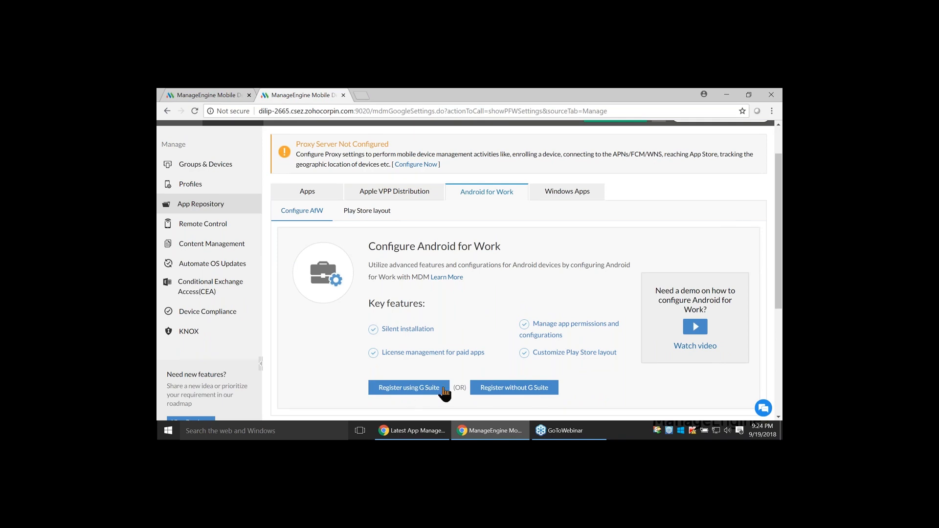
{"action": "left_click", "coordinate": [530, 389]}
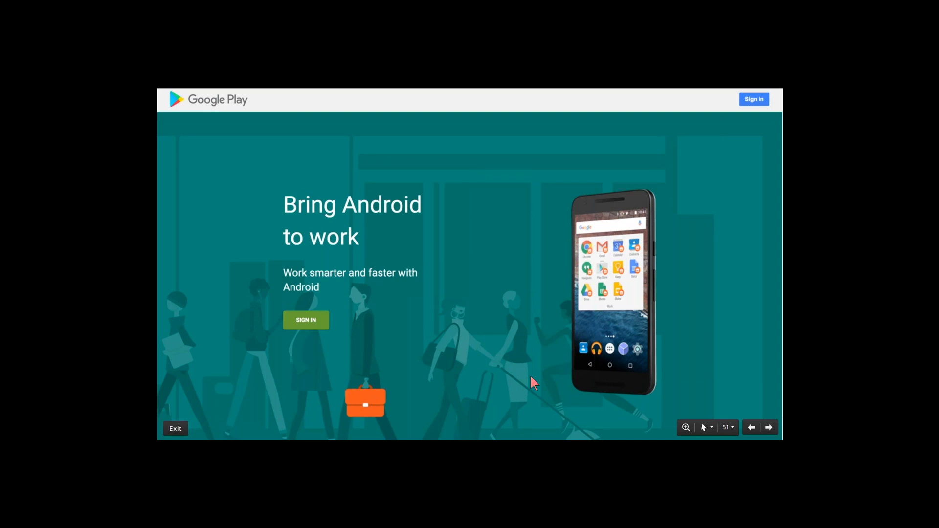
Go through the Google Play registration slides to Set up complete and return to the registered Android for Work details in Mobile Device Manager Plus
{"action": "left_click", "coordinate": [318, 320]}
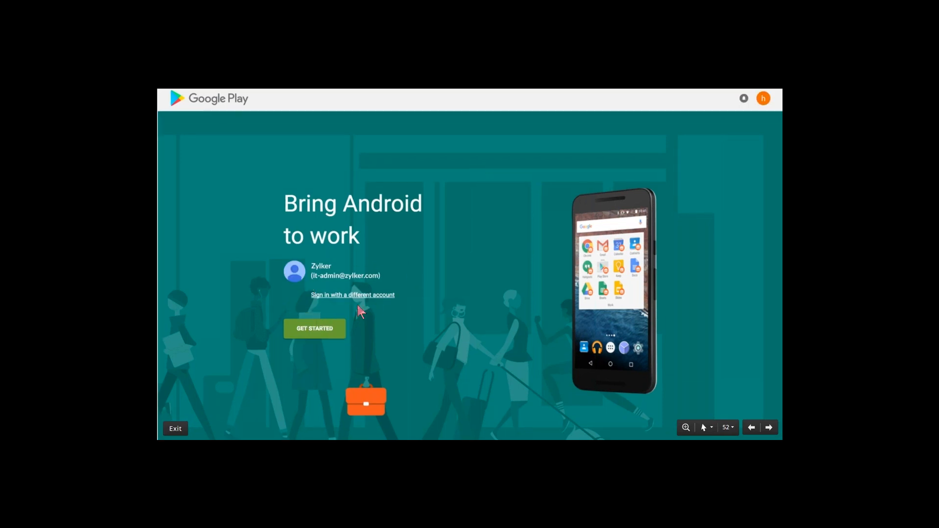
{"action": "left_click", "coordinate": [319, 325]}
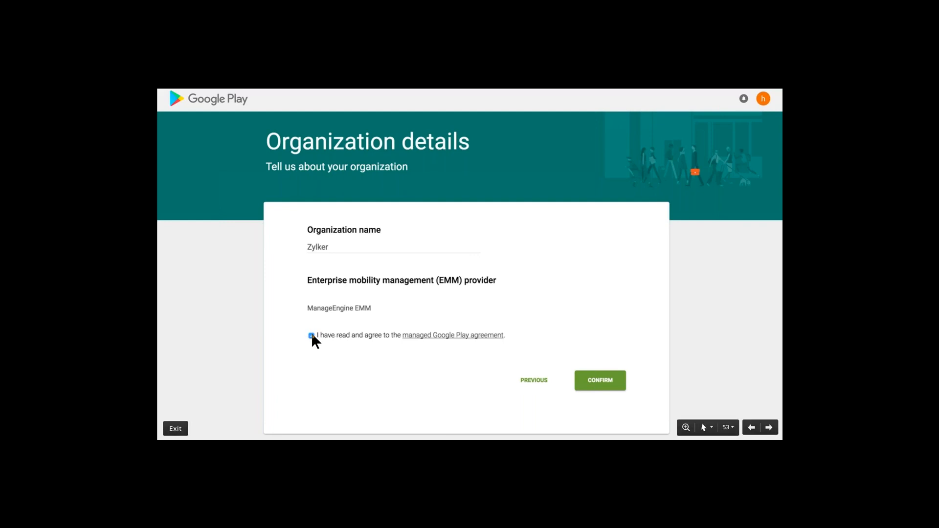
{"action": "left_click", "coordinate": [585, 387]}
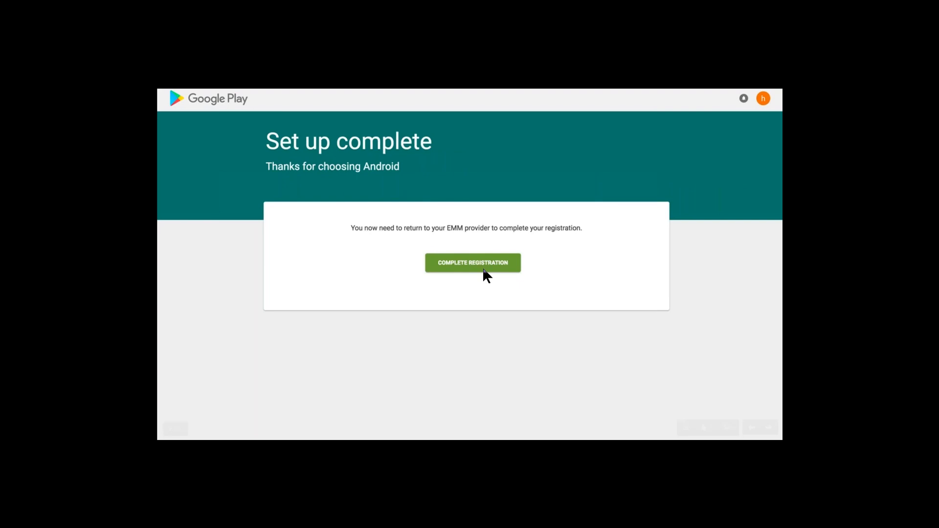
{"action": "key", "text": "alt+Tab"}
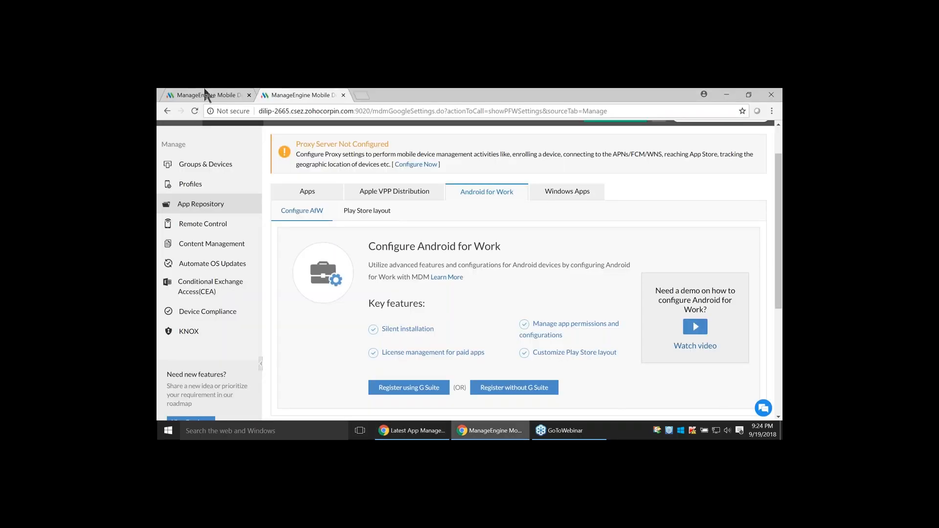
{"action": "left_click", "coordinate": [206, 95]}
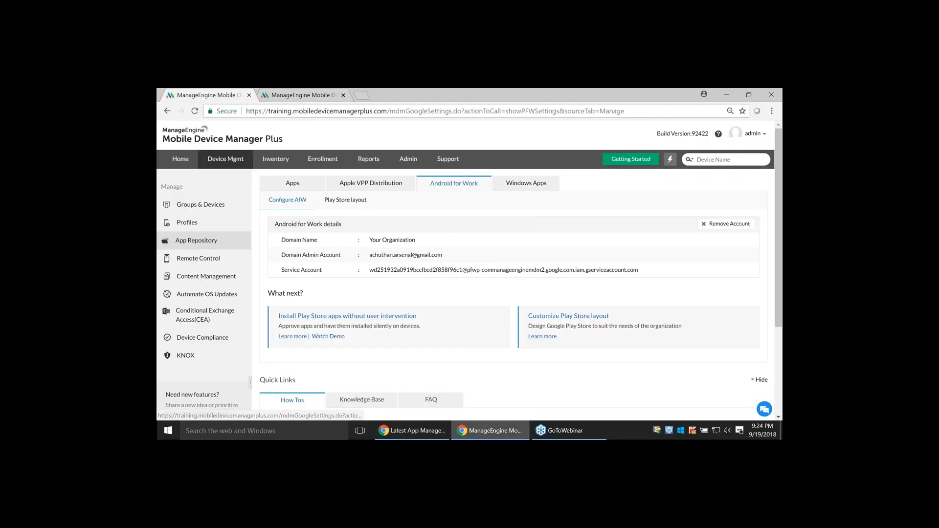
Switch to the Zoho Show presentation and go through the Google Play slides on searching for and approving Zoho CRM
{"action": "key", "text": "alt+Tab"}
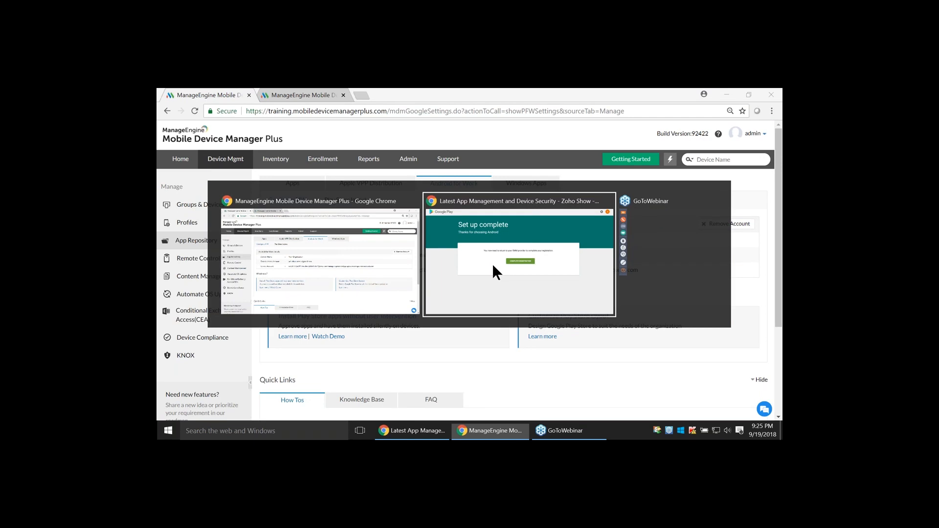
{"action": "key", "text": "Right"}
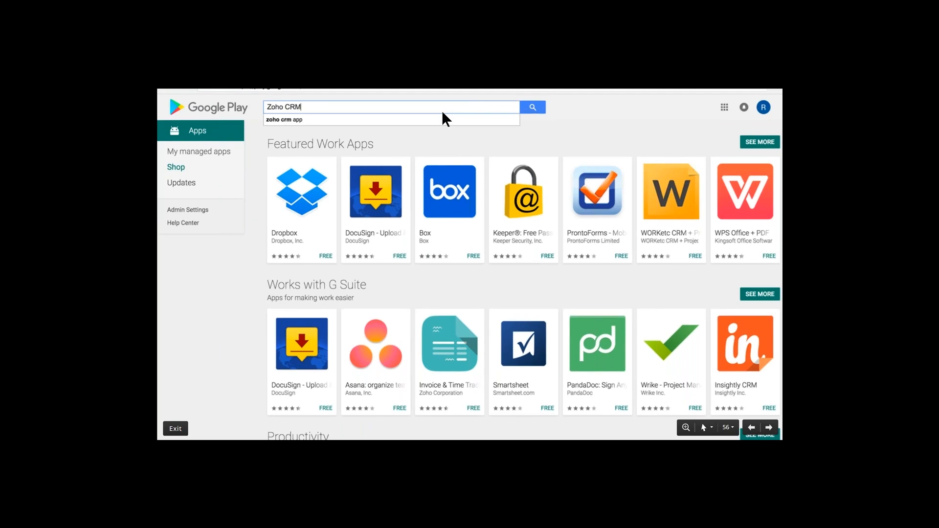
{"action": "key", "text": "Right"}
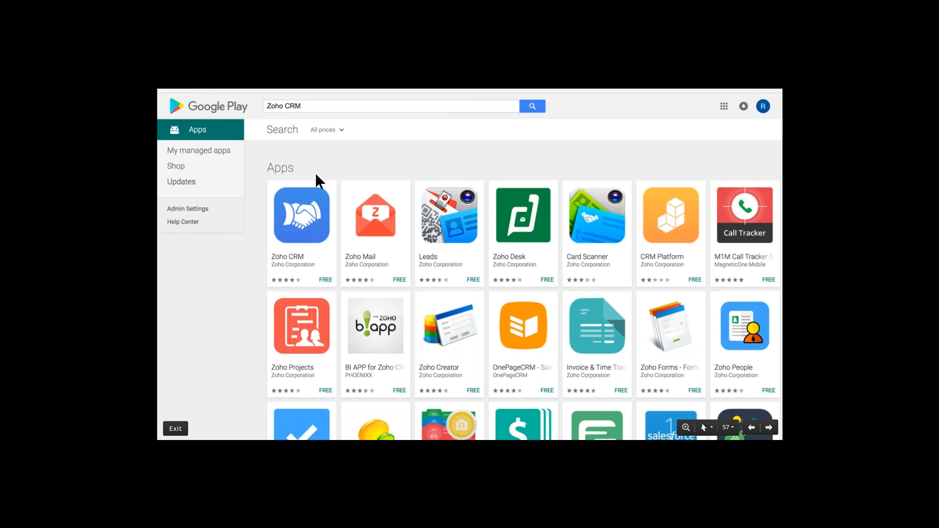
{"action": "key", "text": "Right"}
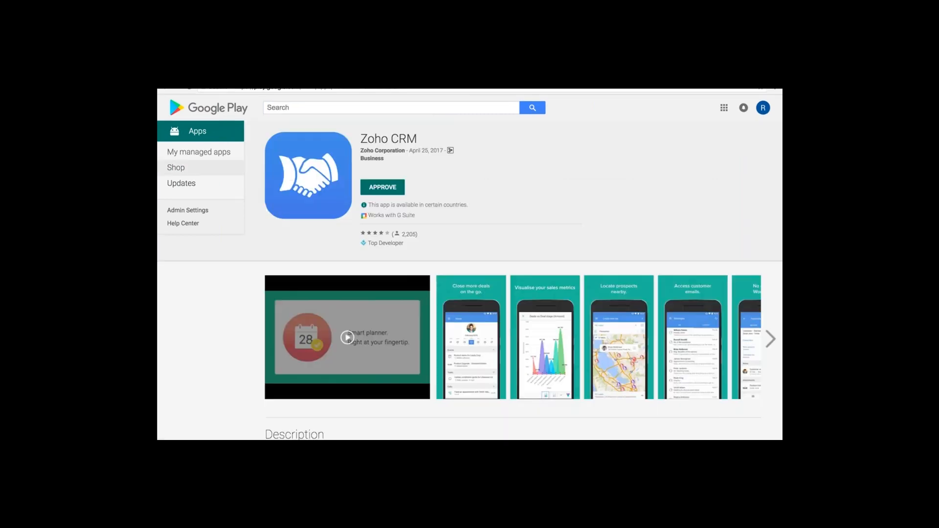
{"action": "left_click", "coordinate": [375, 187]}
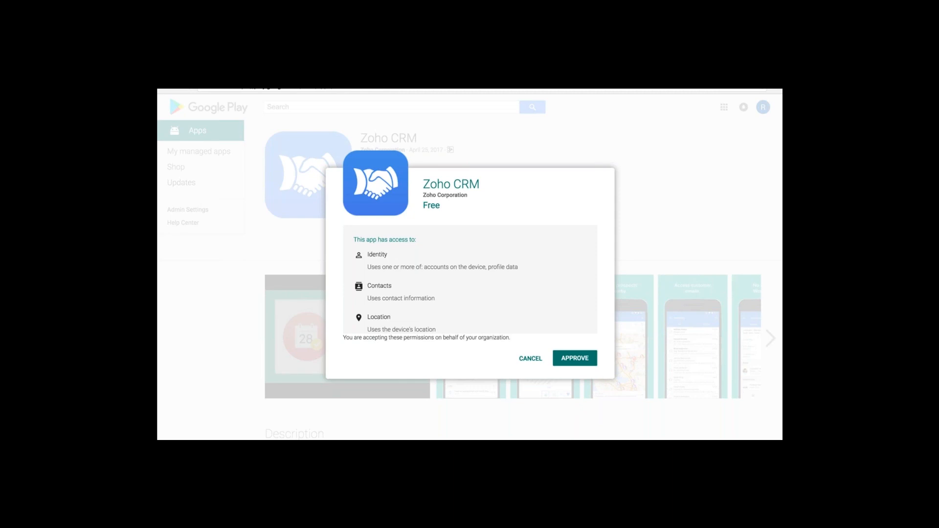
Switch to Mobile Device Manager Plus and sync the Play Store apps from the app repository
{"action": "key", "text": "alt+Tab"}
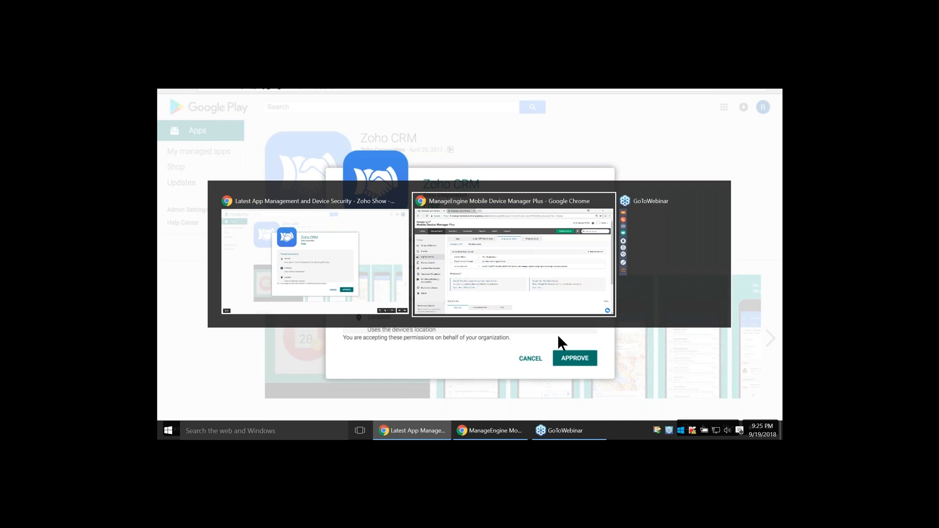
{"action": "left_click", "coordinate": [291, 184]}
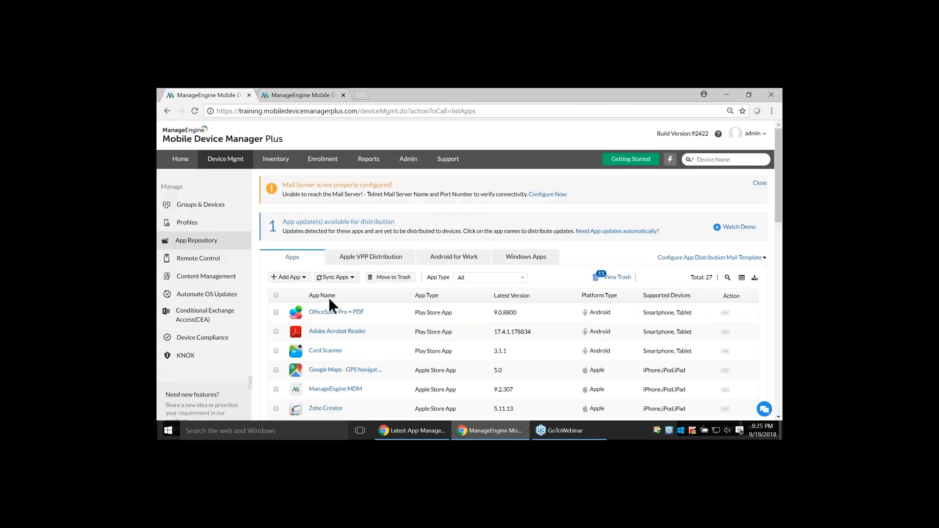
{"action": "left_click", "coordinate": [336, 277]}
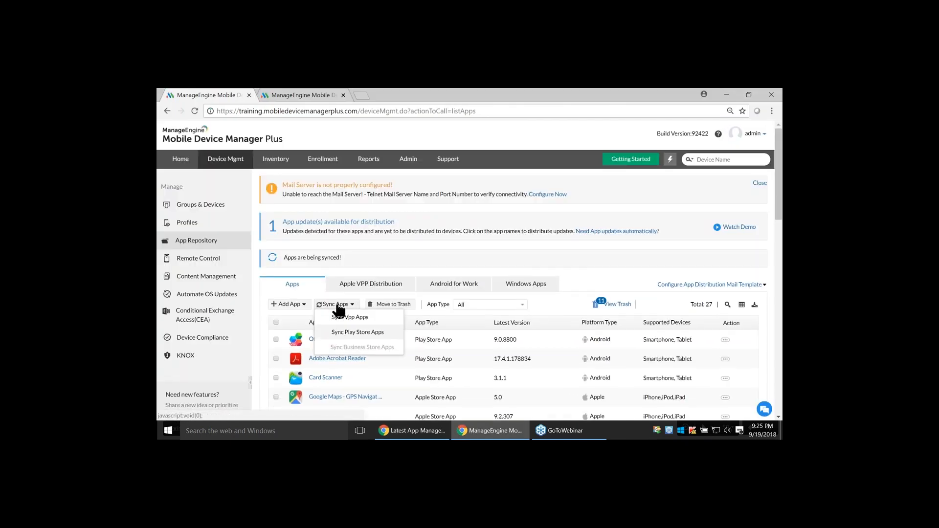
{"action": "left_click", "coordinate": [337, 305]}
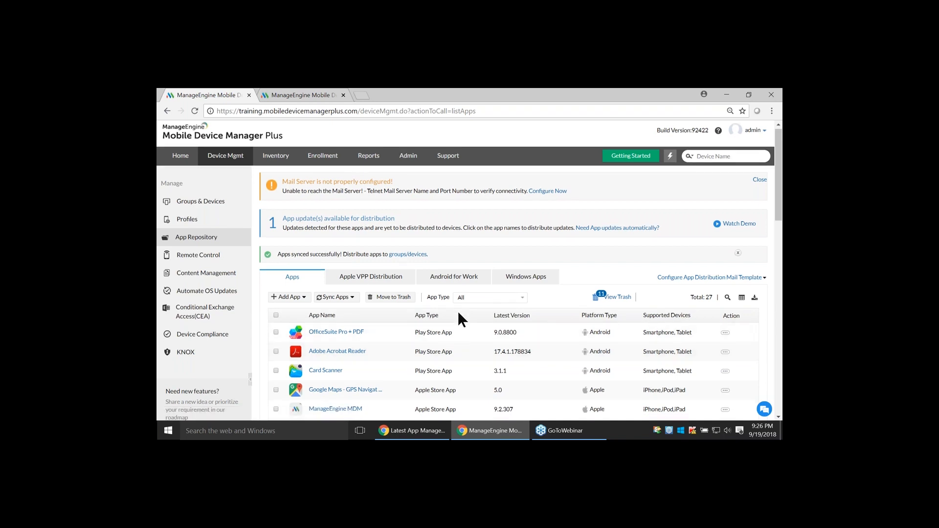
Filter the app repository list by the Play Store App type and open the details of Zoho CRM
{"action": "scroll", "coordinate": [457, 310], "scroll_direction": "down", "scroll_amount": 1}
{"action": "left_click", "coordinate": [465, 251]}
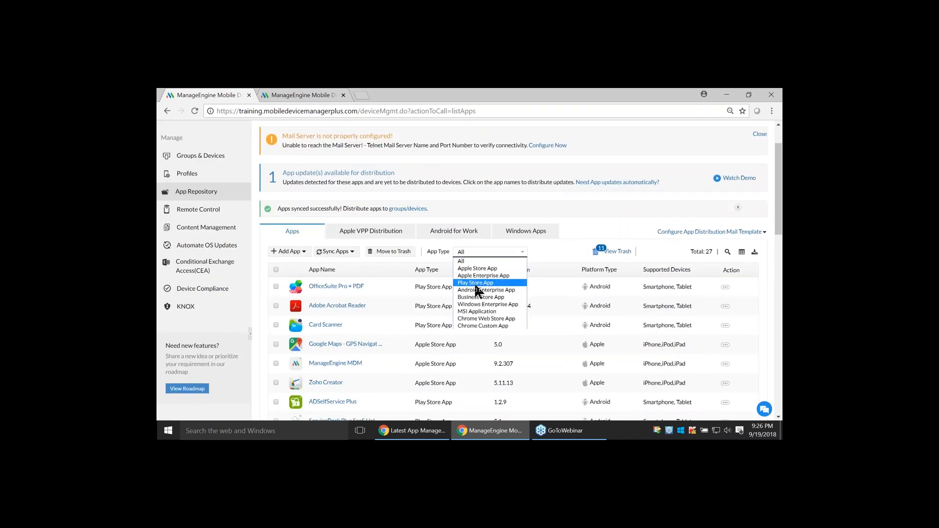
{"action": "left_click", "coordinate": [475, 283]}
{"action": "scroll", "coordinate": [367, 345], "scroll_direction": "down", "scroll_amount": 2}
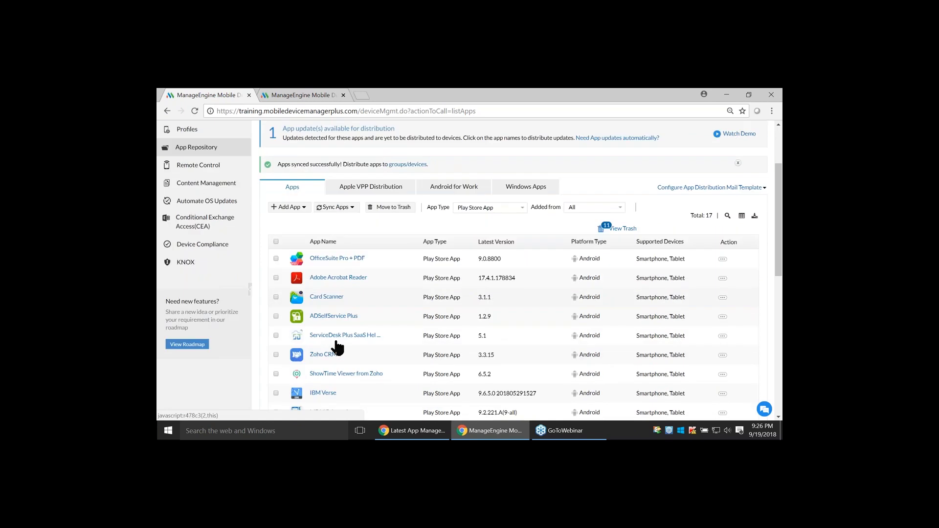
{"action": "left_click", "coordinate": [324, 302]}
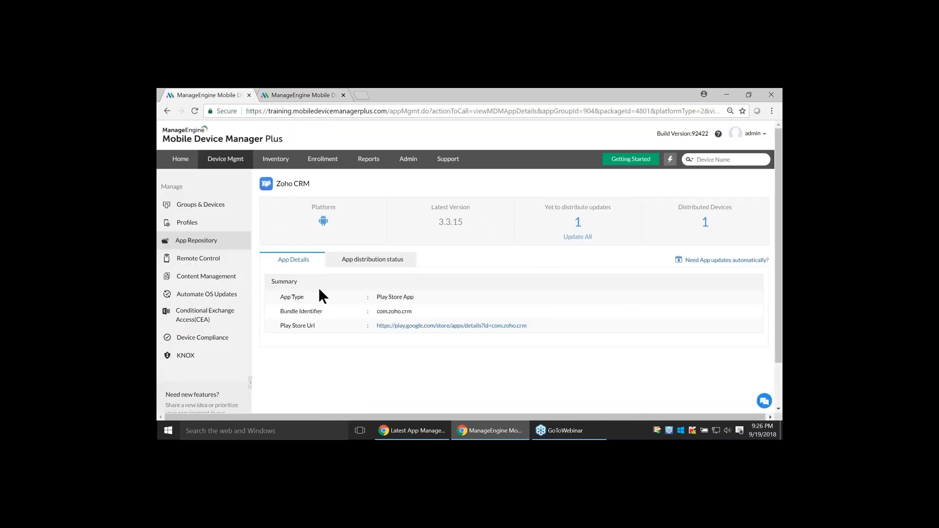
Return to the app repository and open the details of Zoho Mail - Email and Calendar
{"action": "left_click", "coordinate": [221, 243]}
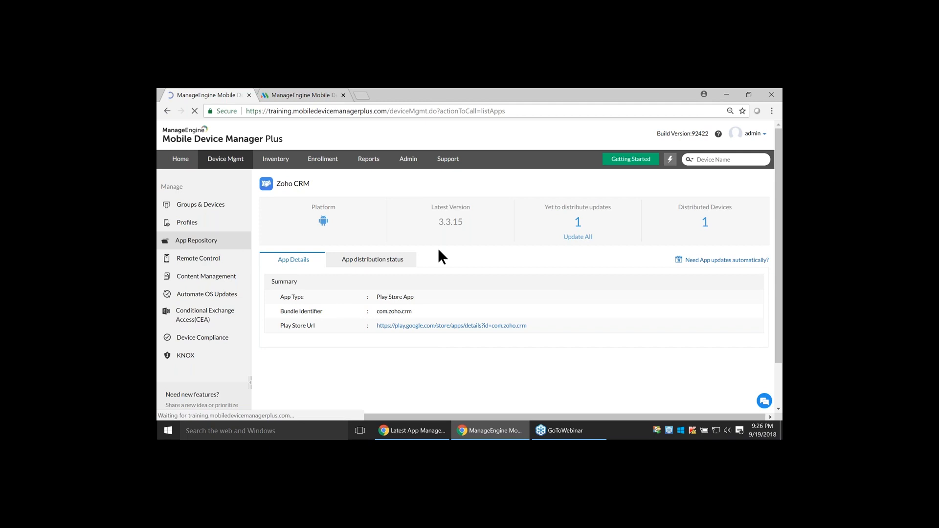
{"action": "scroll", "coordinate": [450, 330], "scroll_direction": "down", "scroll_amount": 2}
{"action": "scroll", "coordinate": [454, 334], "scroll_direction": "down", "scroll_amount": 5}
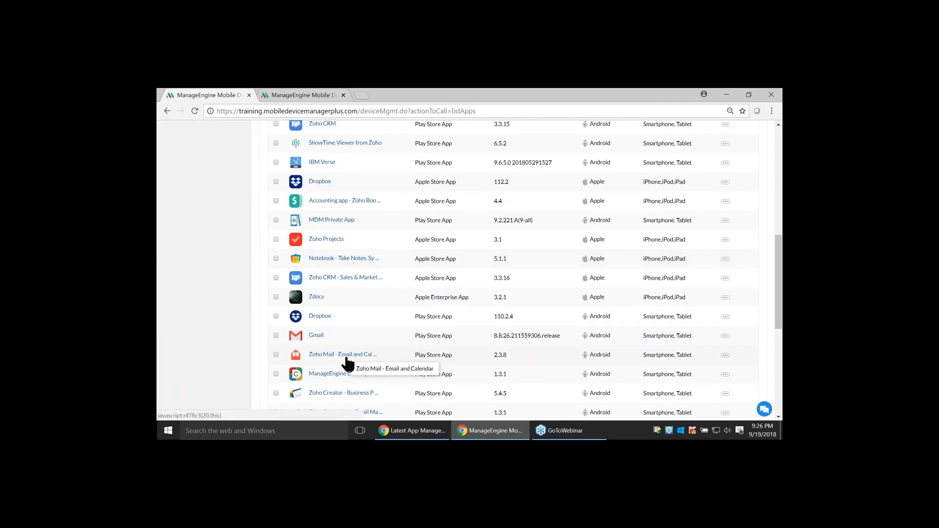
{"action": "left_click", "coordinate": [347, 357]}
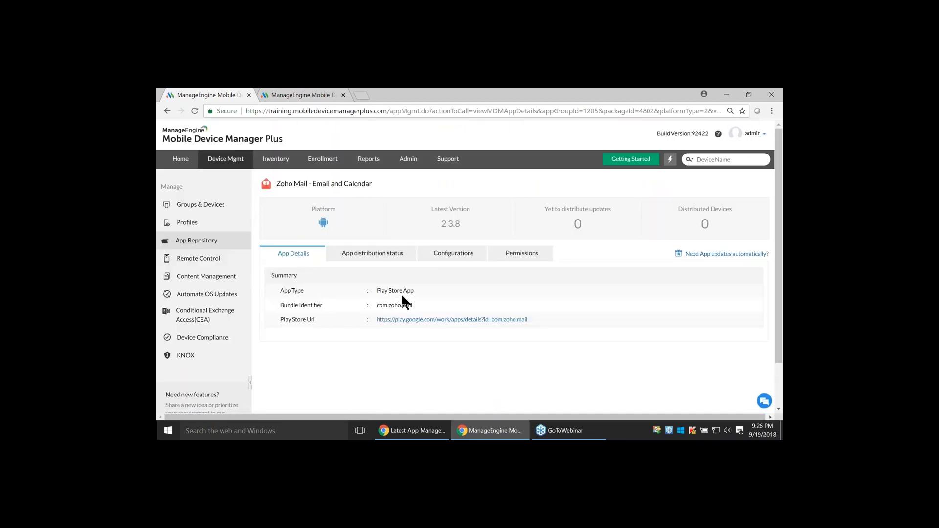
Review the distribution status and the app configurations of Zoho Mail - Email and Calendar
{"action": "left_click", "coordinate": [374, 257]}
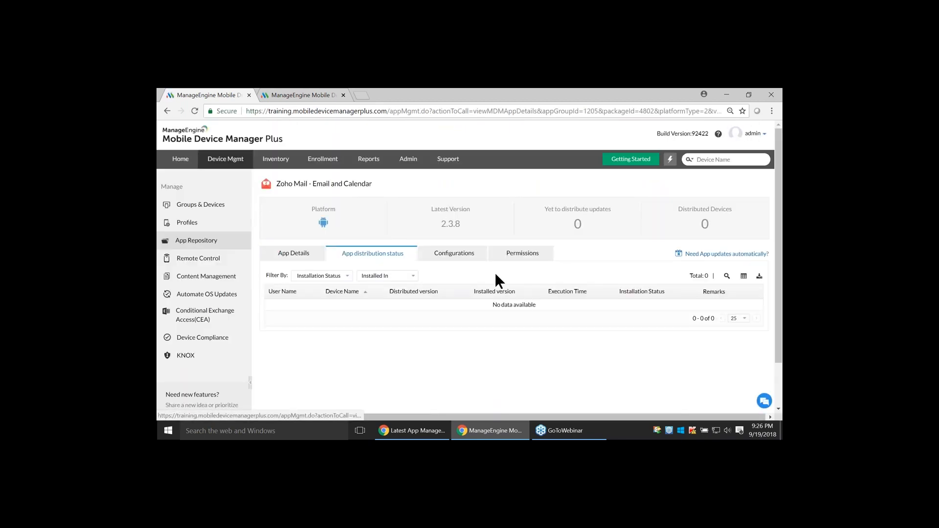
{"action": "left_click", "coordinate": [458, 260]}
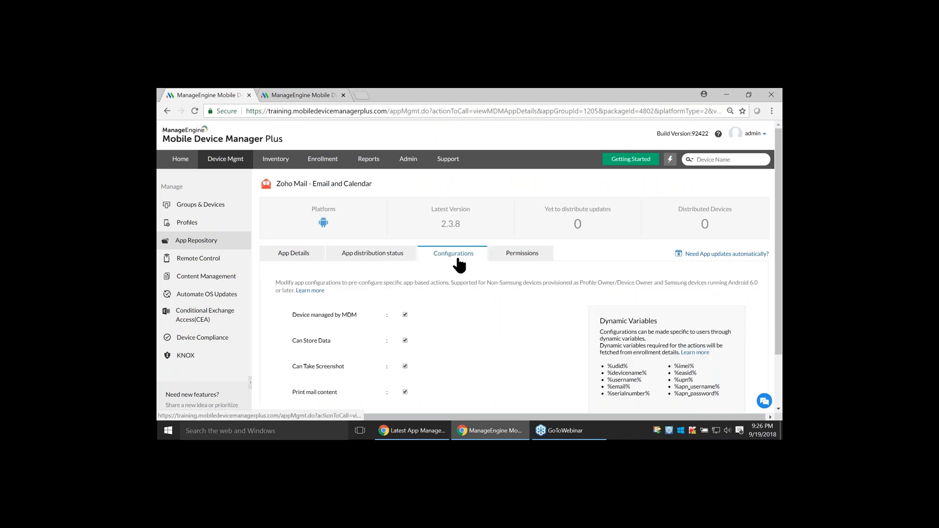
{"action": "scroll", "coordinate": [467, 279], "scroll_direction": "down", "scroll_amount": 1}
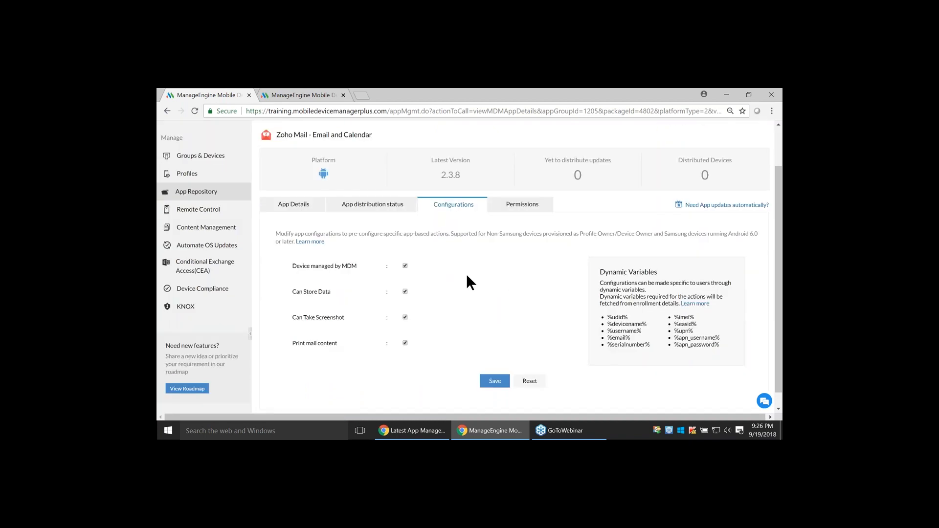
Try to set the Contacts permission of Zoho Mail - Email and Calendar to Deny and go back to its app details
{"action": "left_click", "coordinate": [521, 204]}
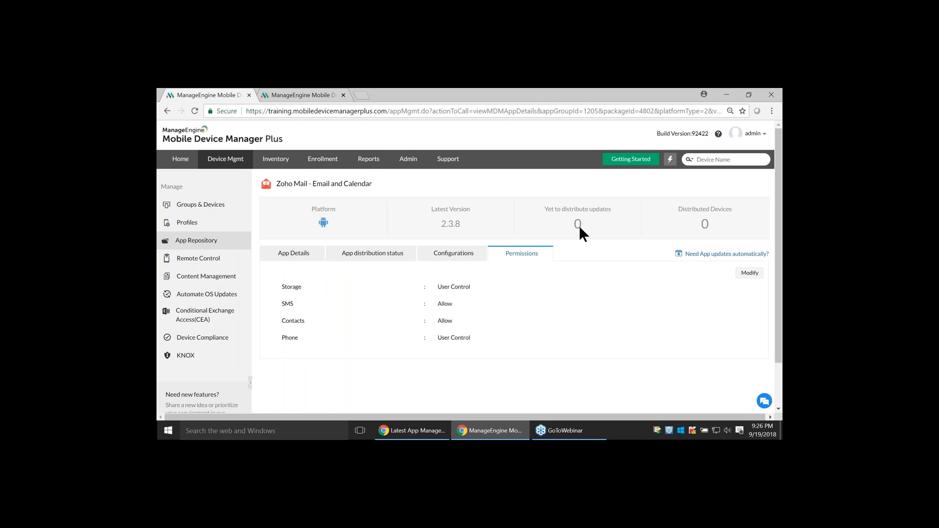
{"action": "left_click", "coordinate": [749, 273]}
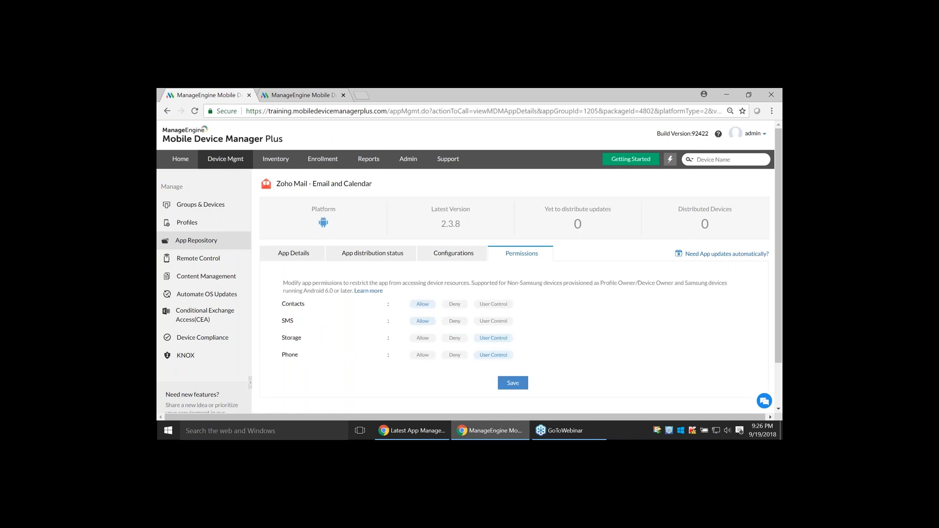
{"action": "left_click", "coordinate": [458, 304]}
{"action": "left_click", "coordinate": [290, 257]}
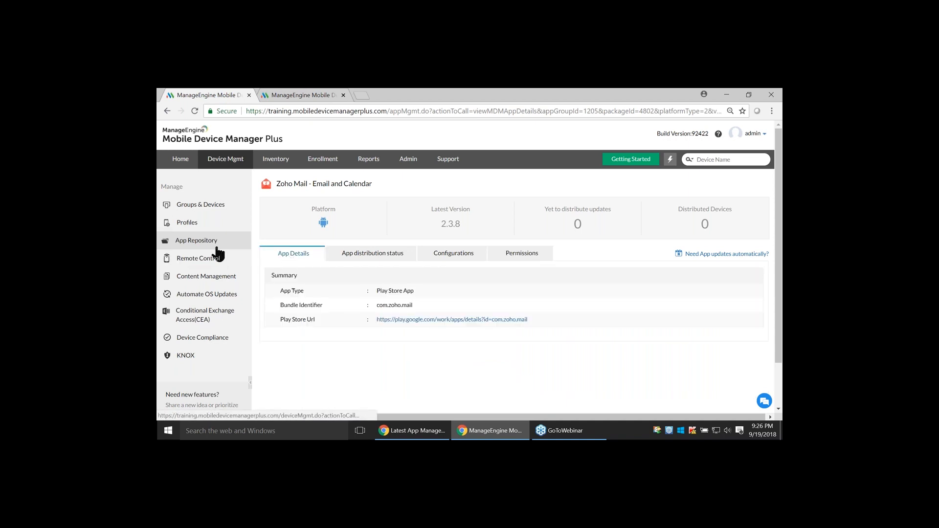
Select the driver's Android device in the managed devices list and choose Zoho Mail - Email and Calendar for distribution with silent installation
{"action": "left_click", "coordinate": [201, 204]}
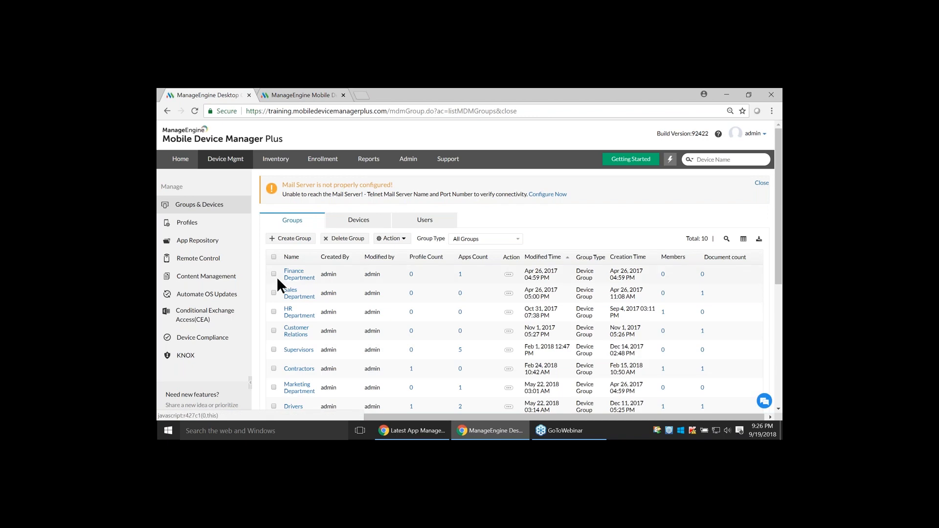
{"action": "left_click", "coordinate": [274, 274]}
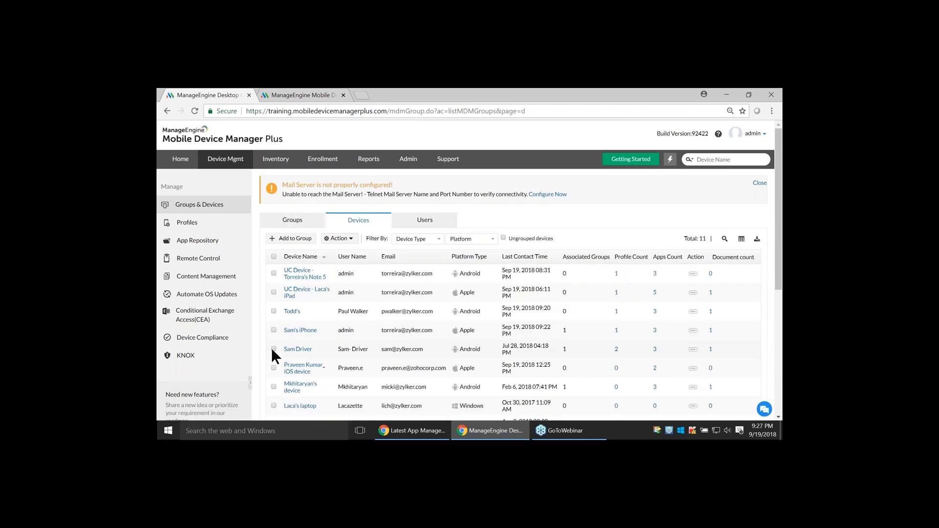
{"action": "left_click", "coordinate": [274, 349]}
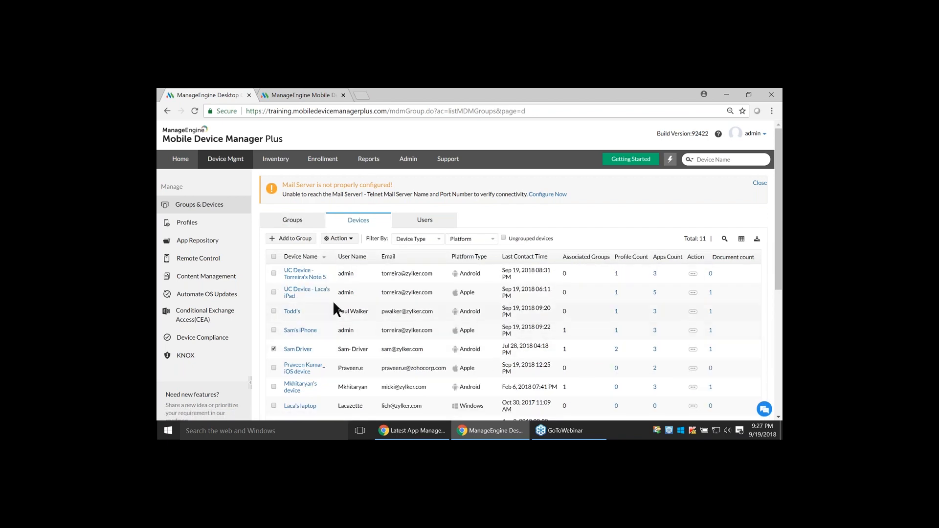
{"action": "left_click", "coordinate": [331, 239]}
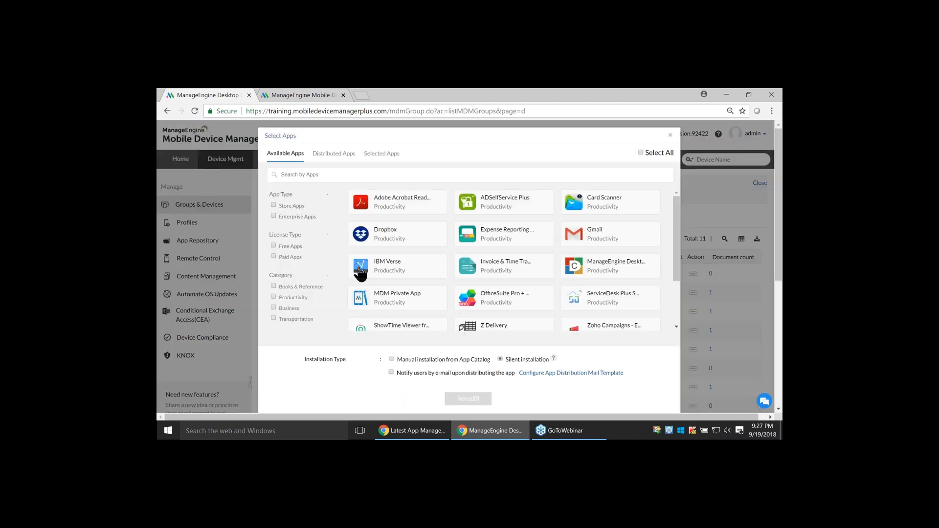
{"action": "scroll", "coordinate": [461, 294], "scroll_direction": "down", "scroll_amount": 1}
{"action": "scroll", "coordinate": [461, 293], "scroll_direction": "up", "scroll_amount": 1}
{"action": "scroll", "coordinate": [451, 275], "scroll_direction": "down", "scroll_amount": 2}
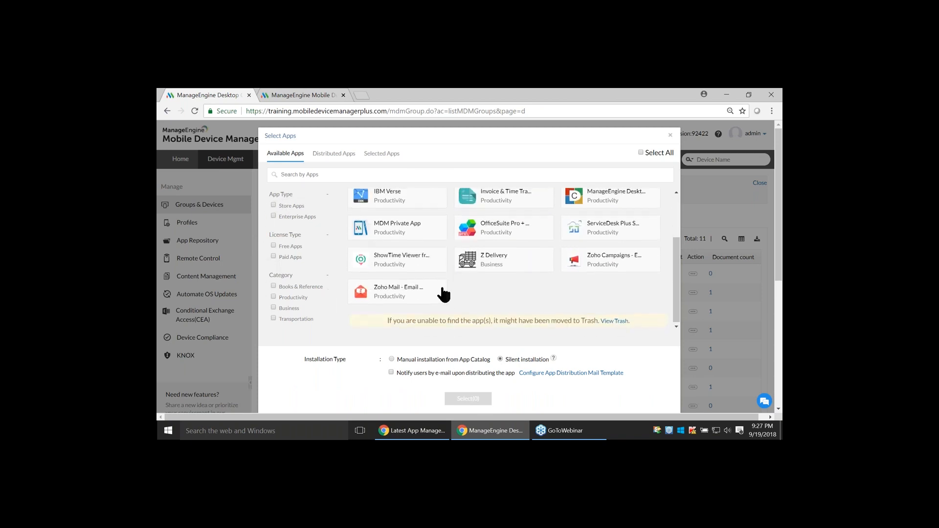
{"action": "scroll", "coordinate": [549, 306], "scroll_direction": "up", "scroll_amount": 1}
{"action": "scroll", "coordinate": [440, 293], "scroll_direction": "down", "scroll_amount": 1}
{"action": "left_click", "coordinate": [409, 289]}
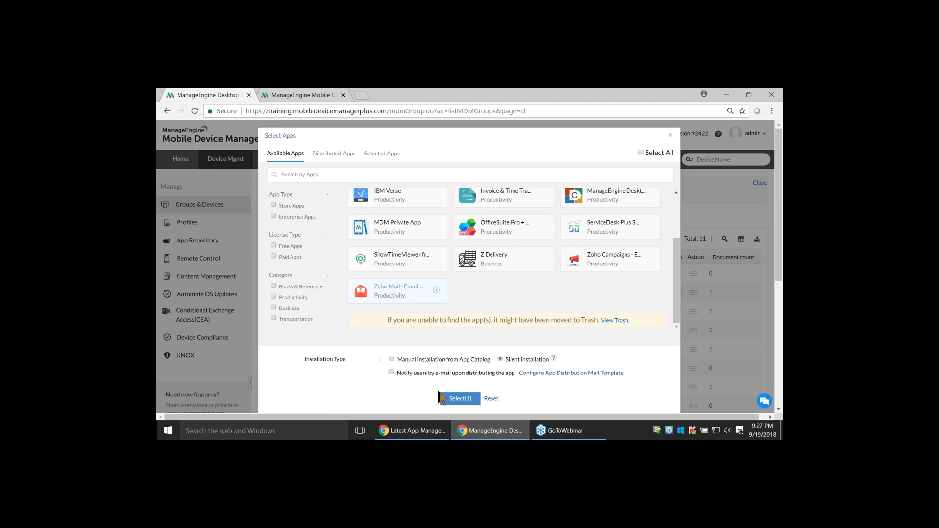
Switch to the Zoho Show presentation and advance to the On the device slide showing Steps #4 to #6
{"action": "key", "text": "alt+Tab"}
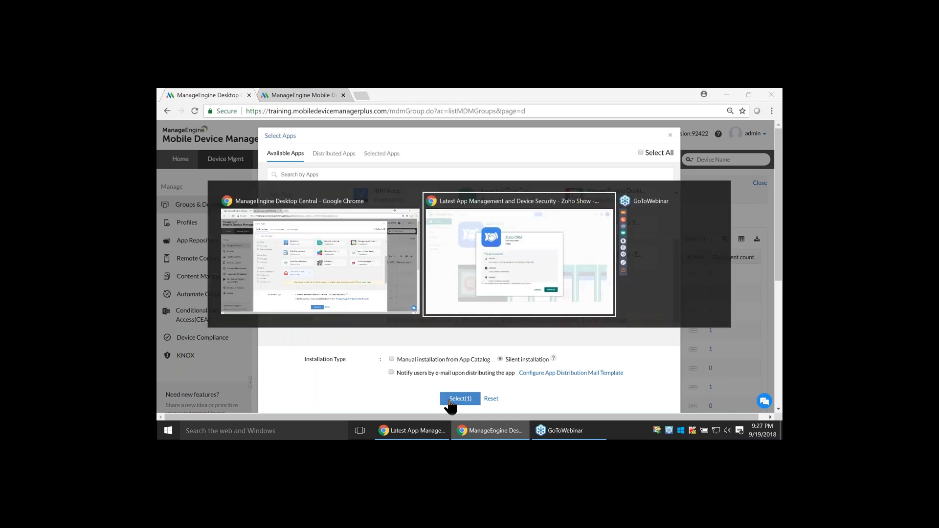
{"action": "key", "text": "Right"}
{"action": "key", "text": "Right"}
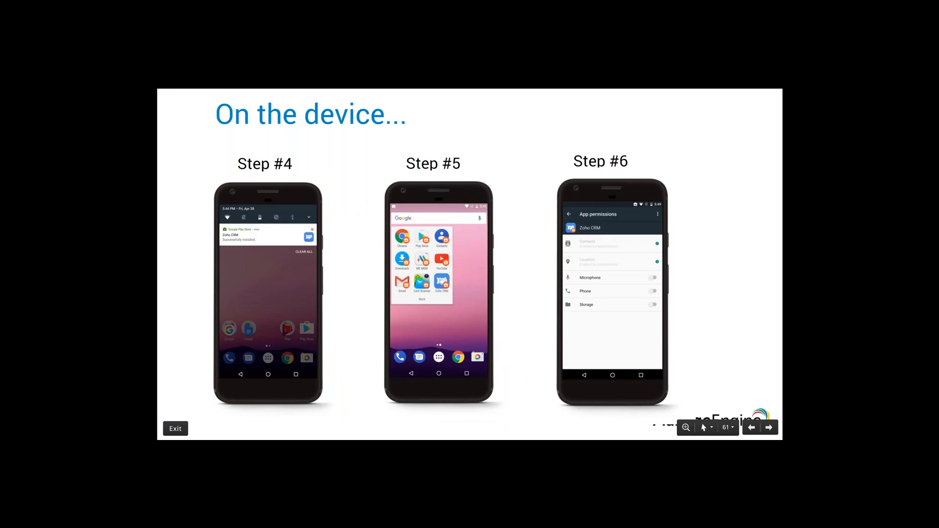
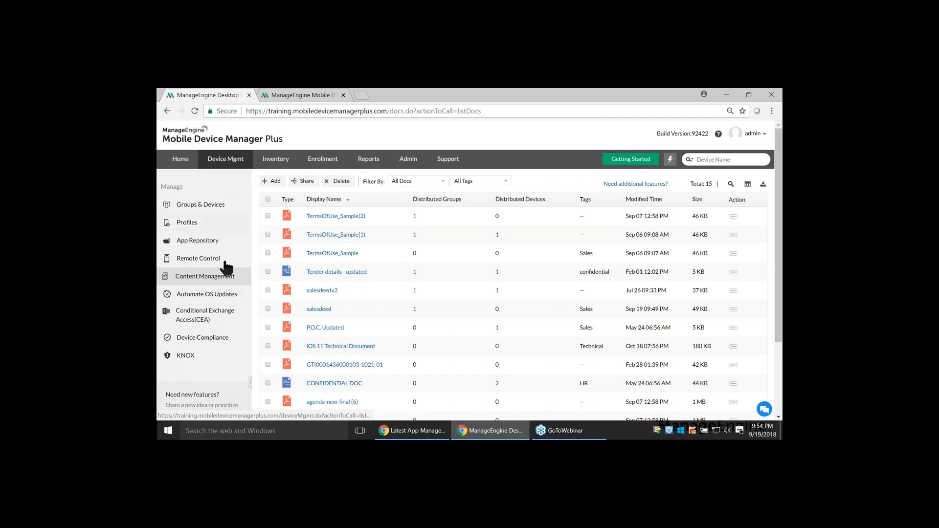
Start an Android OS update policy that delays deployment by 3 days and notifies users regarding updates
{"action": "left_click", "coordinate": [228, 296]}
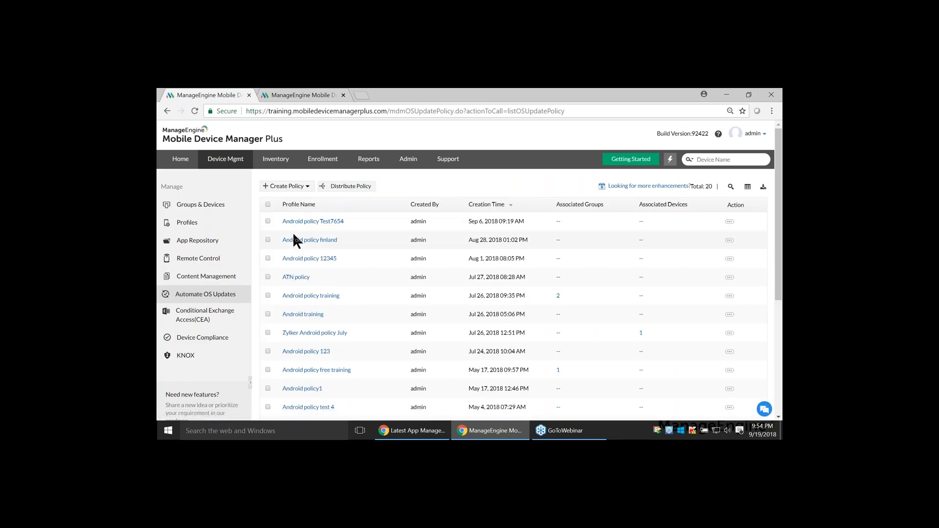
{"action": "left_click", "coordinate": [286, 186]}
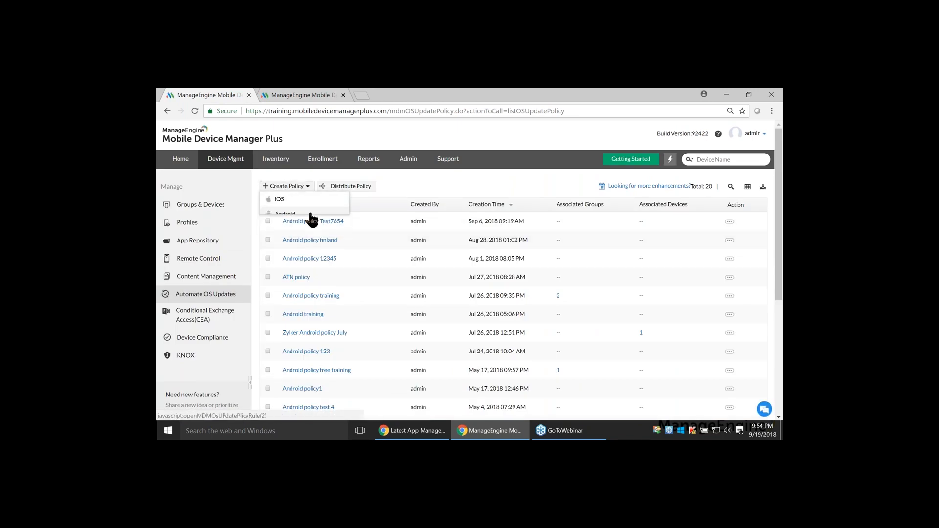
{"action": "left_click", "coordinate": [310, 214]}
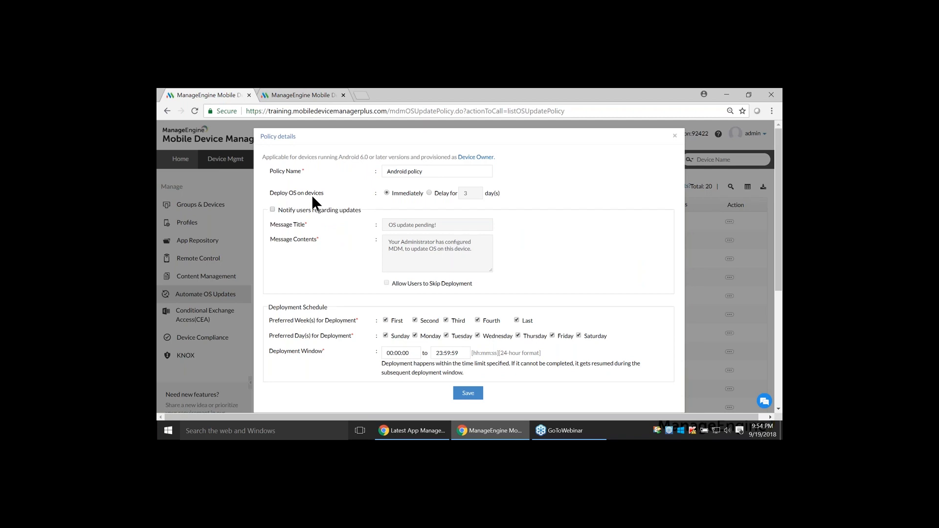
{"action": "left_click", "coordinate": [429, 193]}
{"action": "left_click", "coordinate": [272, 209]}
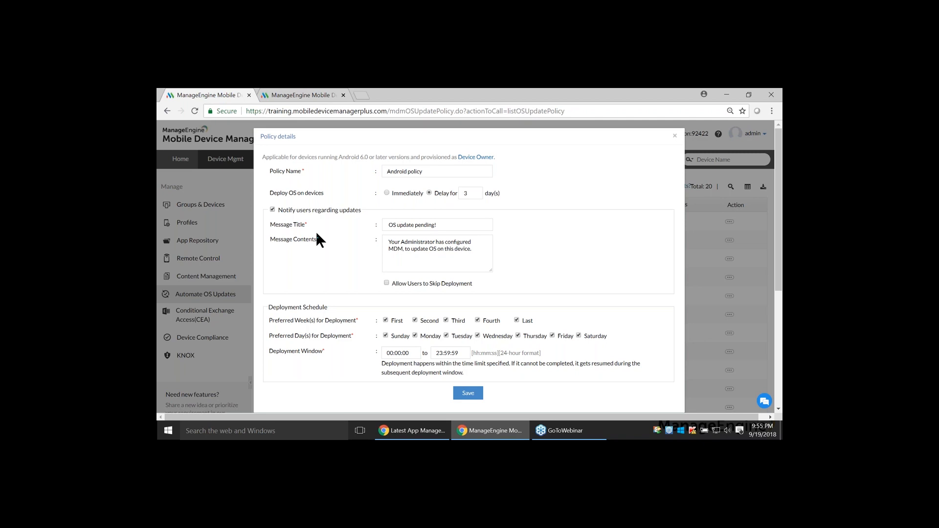
Try to save the policy with users allowed to skip deployment and only Sunday and Saturday as preferred deployment days
{"action": "left_click", "coordinate": [387, 283]}
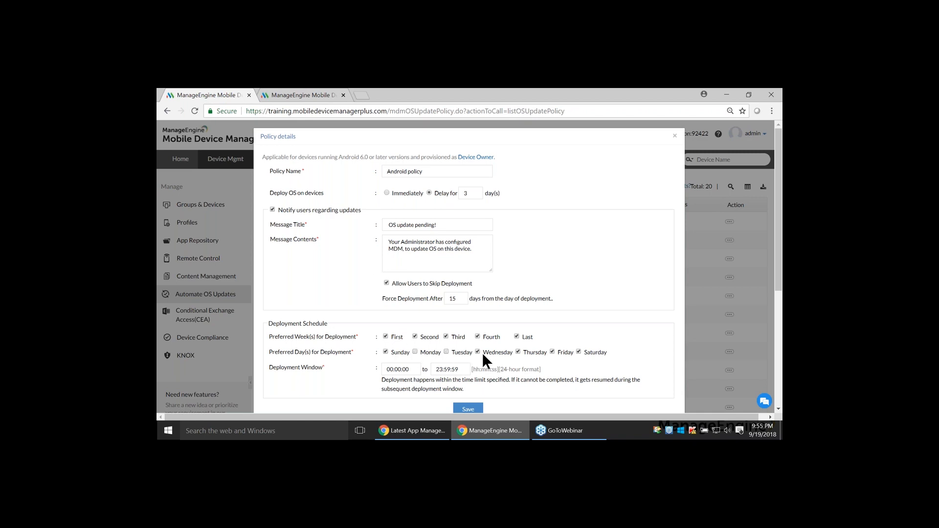
{"action": "left_click", "coordinate": [552, 351]}
{"action": "scroll", "coordinate": [550, 288], "scroll_direction": "down", "scroll_amount": 2}
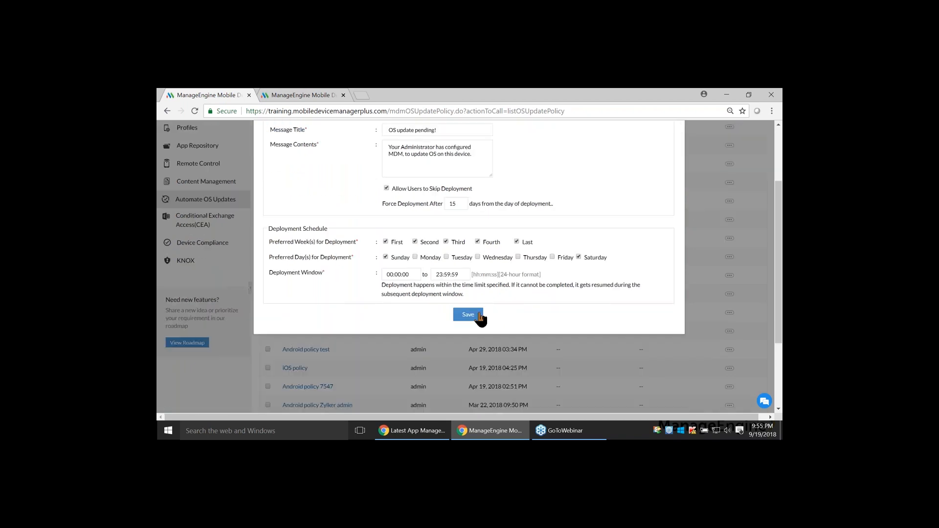
{"action": "left_click", "coordinate": [479, 316]}
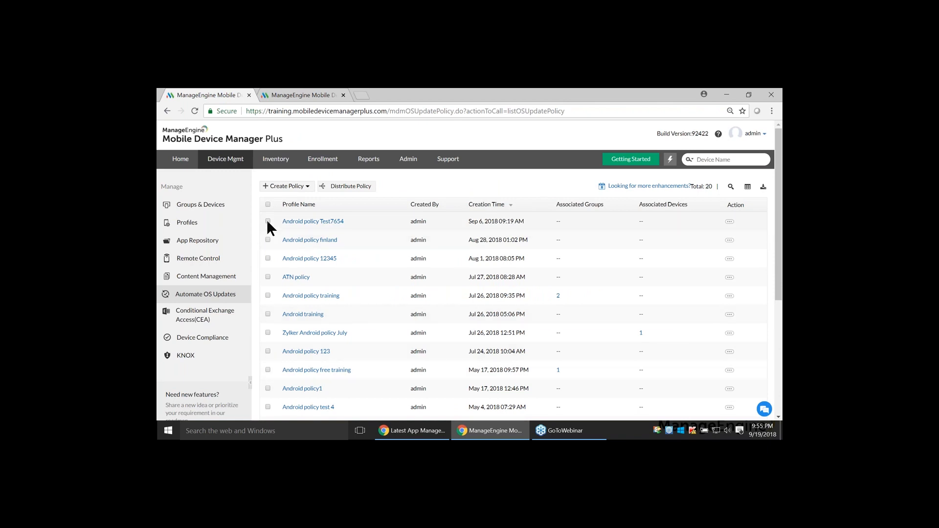
Distribute the OS update policy Android policy Test7654 to the Customer Relations group
{"action": "left_click", "coordinate": [336, 188]}
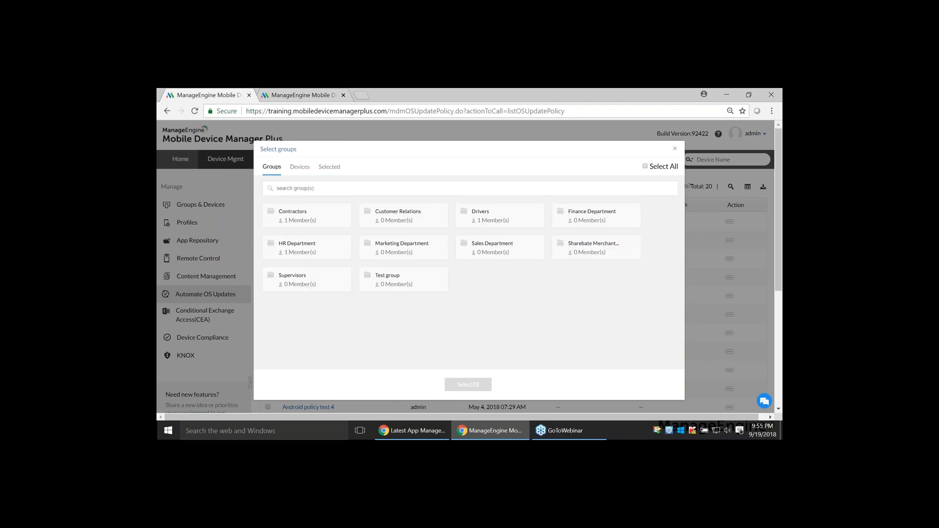
{"action": "left_click", "coordinate": [300, 167]}
{"action": "left_click", "coordinate": [272, 167]}
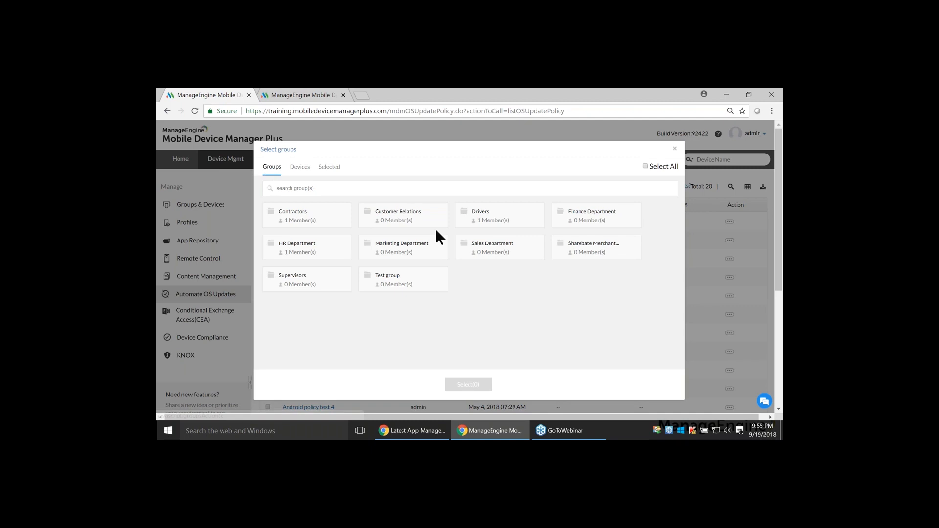
{"action": "left_click", "coordinate": [436, 219]}
{"action": "left_click", "coordinate": [468, 385]}
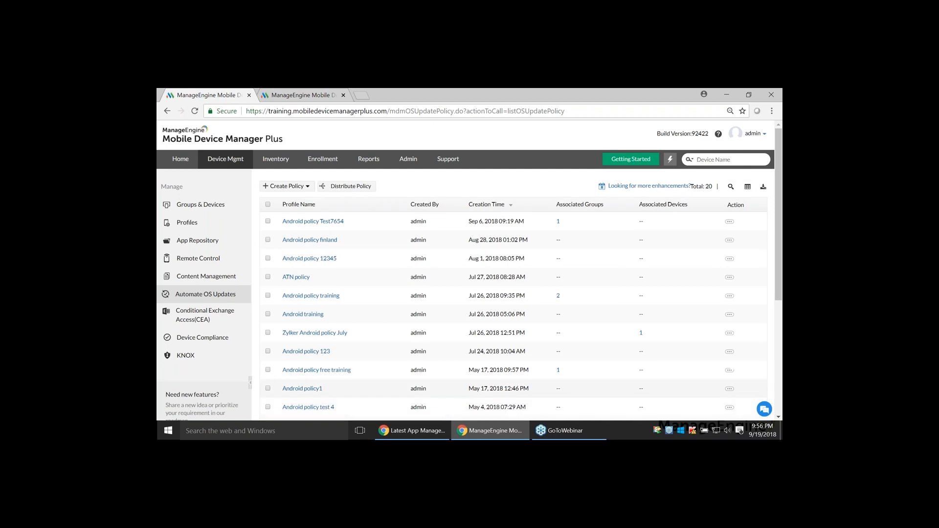
Switch to the Zoho Show presentation and advance to the Securing devices when lost/stolen slide
{"action": "key", "text": "alt+Tab"}
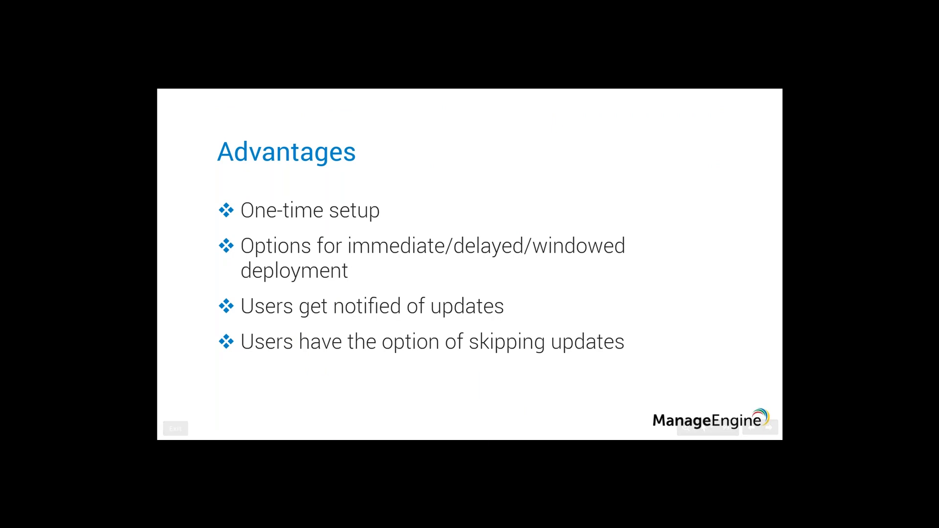
{"action": "key", "text": "Right"}
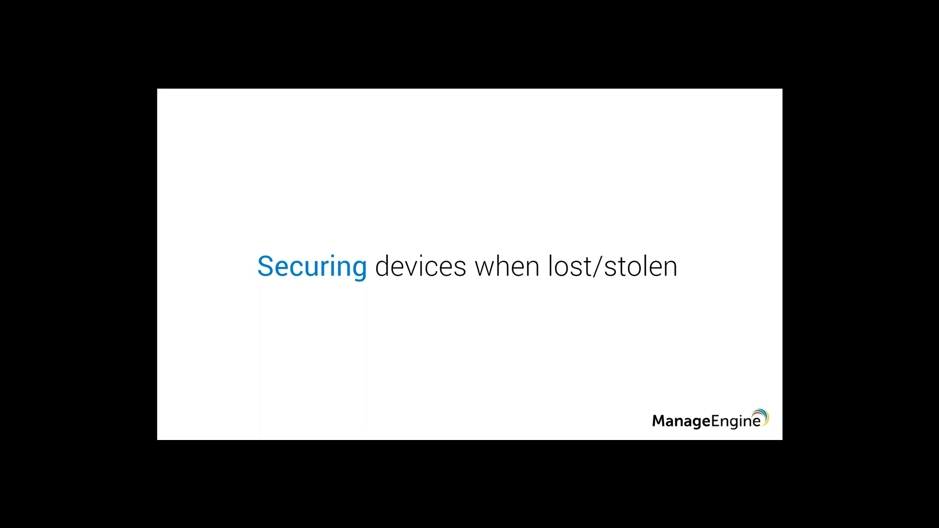
Switch back to Mobile Device Manager Plus and open the details of the third device in the inventory, a Samsung Android smartphone
{"action": "key", "text": "alt+Tab"}
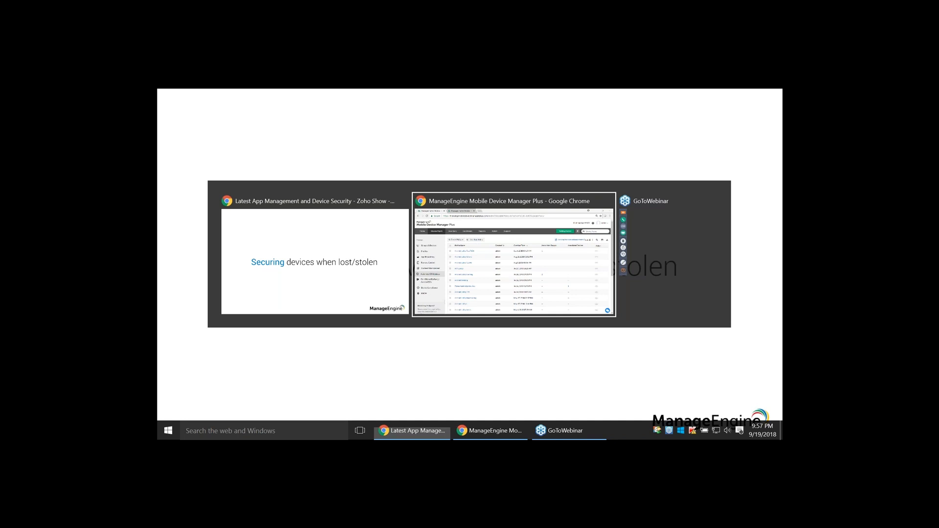
{"action": "key", "text": "alt+Tab"}
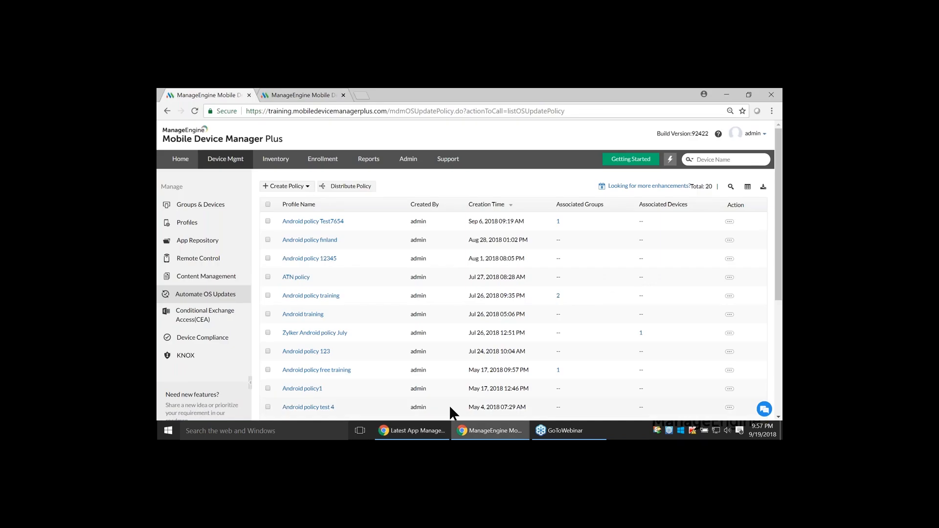
{"action": "left_click", "coordinate": [279, 162]}
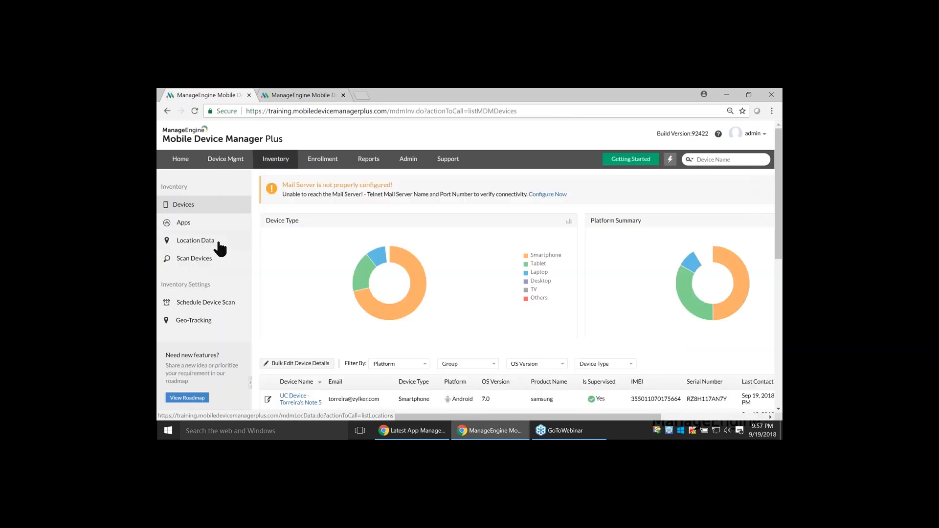
{"action": "scroll", "coordinate": [455, 265], "scroll_direction": "down", "scroll_amount": 2}
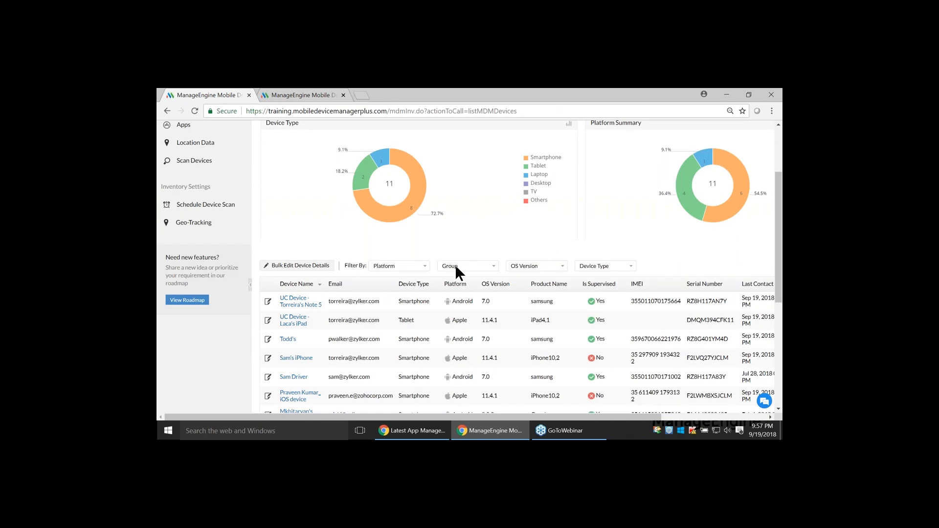
{"action": "left_click", "coordinate": [288, 339]}
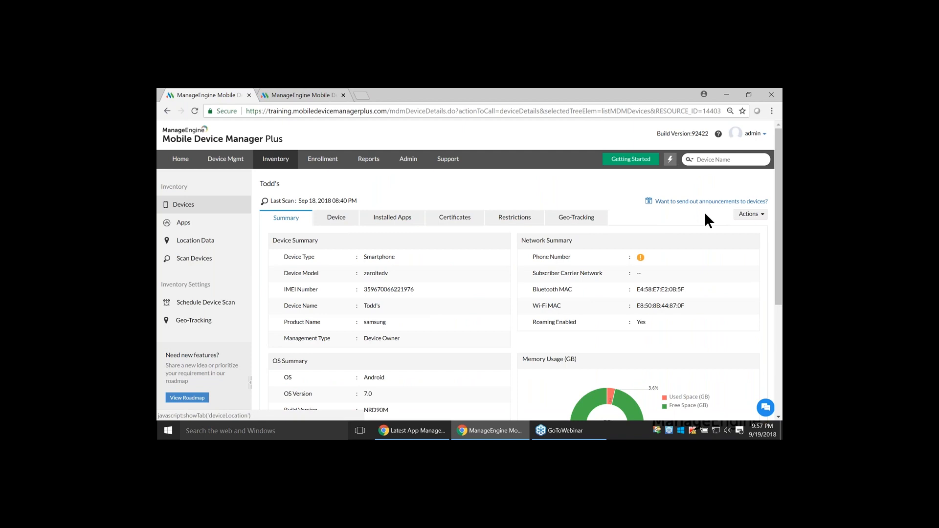
Enable Lost Mode on the device with a contact number and the default lost message, and locate it without setting a new passcode
{"action": "left_click", "coordinate": [732, 214]}
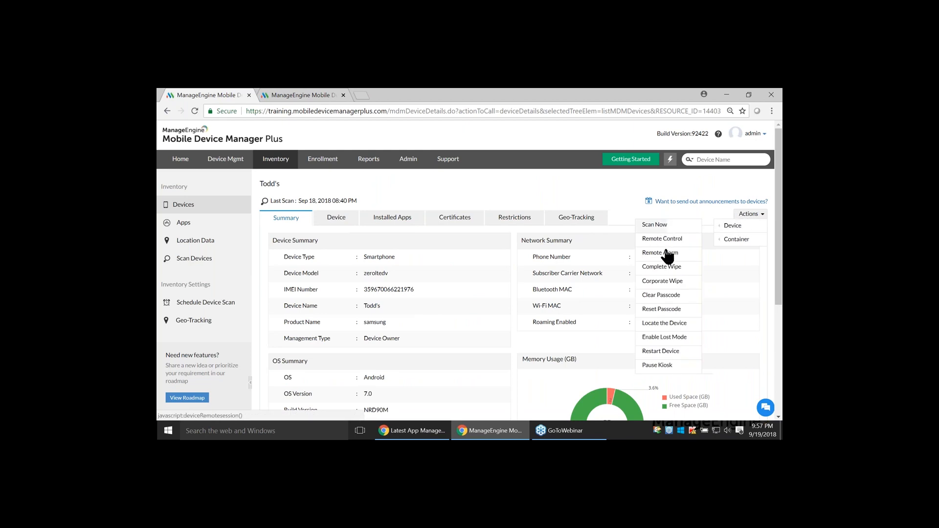
{"action": "left_click", "coordinate": [671, 338]}
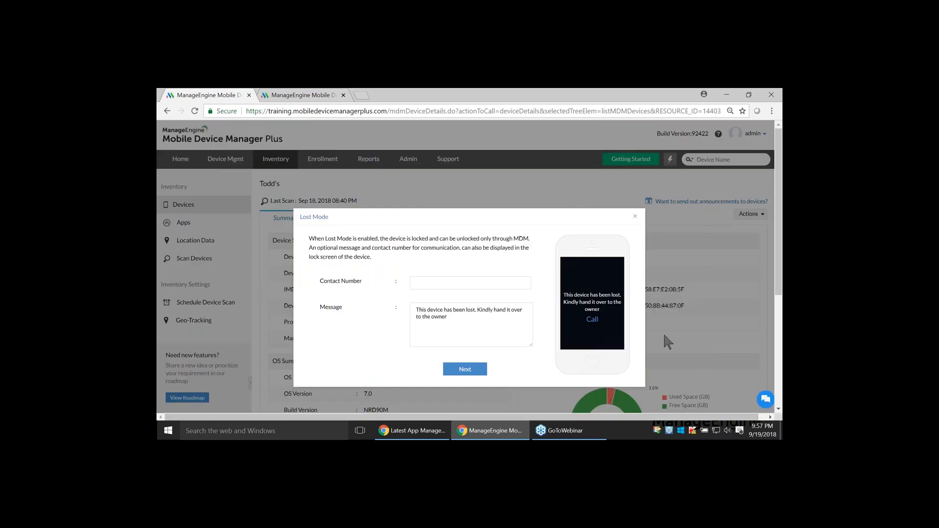
{"action": "left_click", "coordinate": [490, 283]}
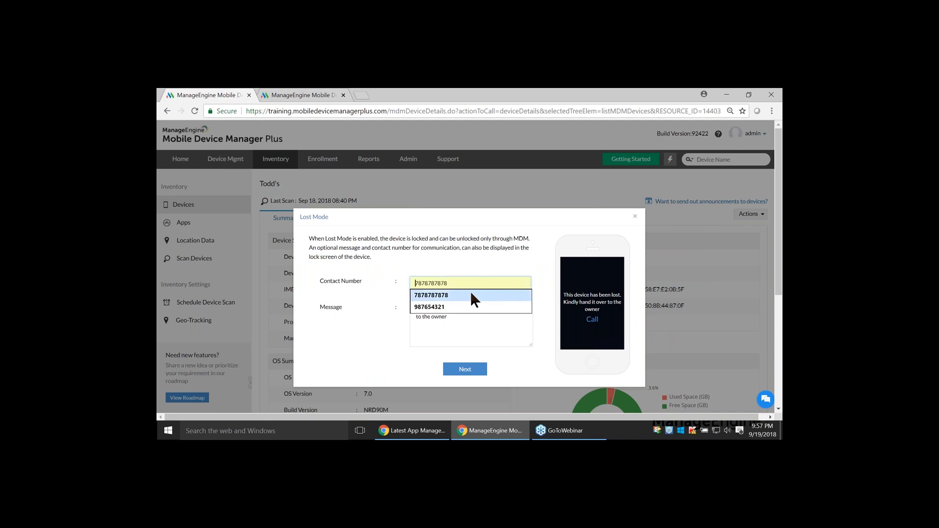
{"action": "left_click", "coordinate": [471, 293]}
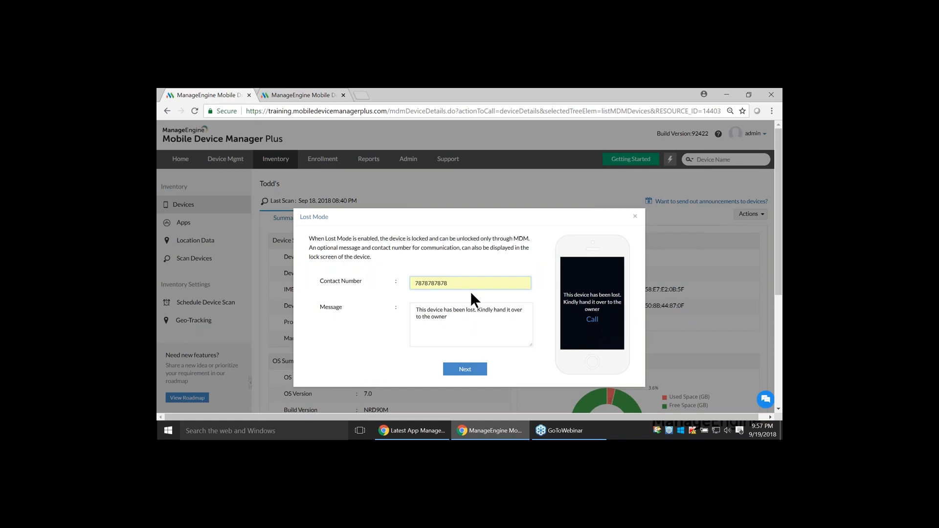
{"action": "left_click", "coordinate": [470, 369]}
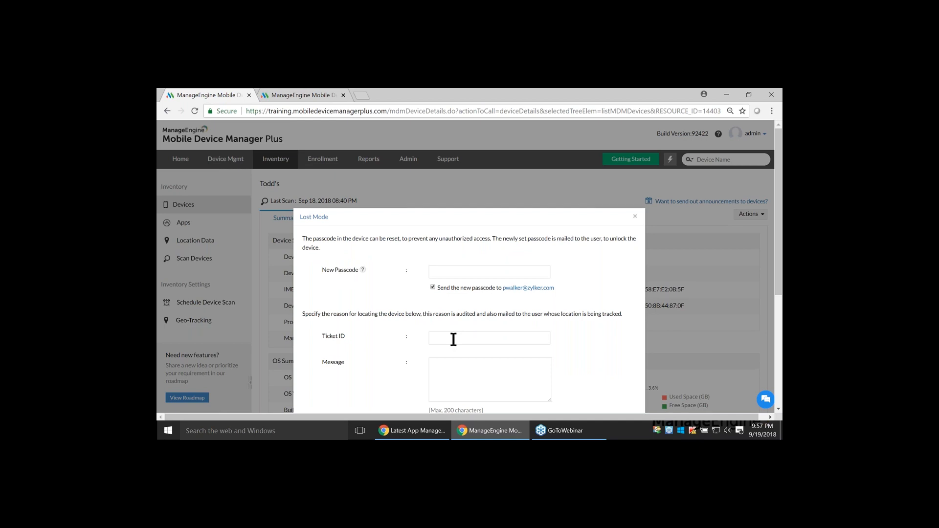
{"action": "scroll", "coordinate": [451, 338], "scroll_direction": "down", "scroll_amount": 1}
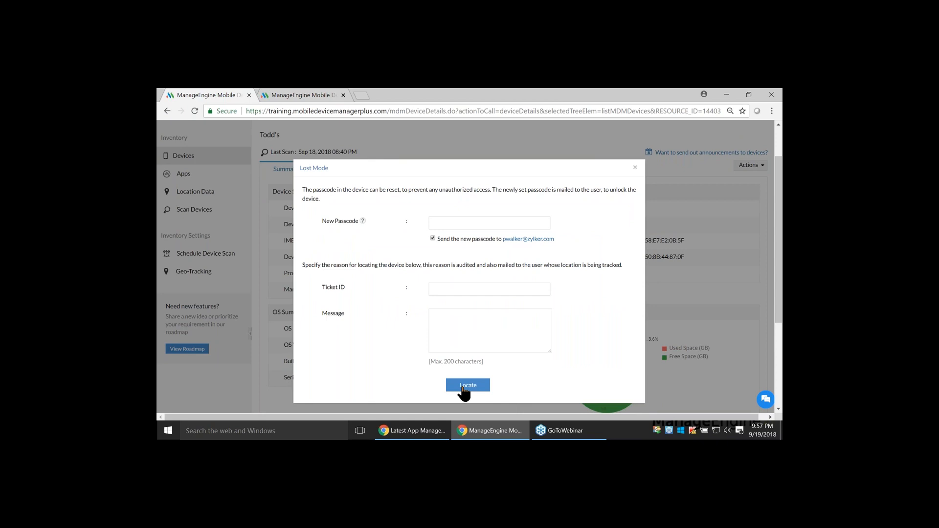
{"action": "left_click", "coordinate": [462, 388]}
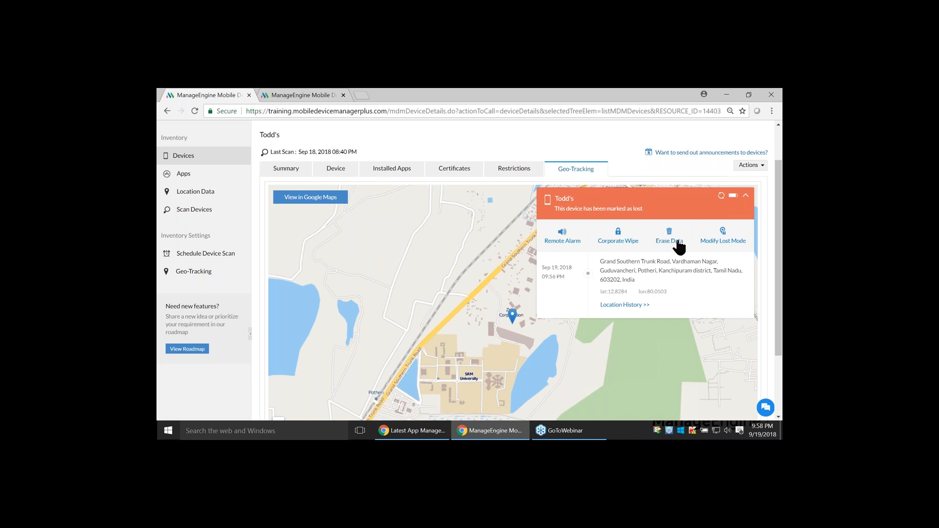
Request to stop Lost Mode from the device's lost mode settings, giving "test" as the reason
{"action": "scroll", "coordinate": [709, 245], "scroll_direction": "up", "scroll_amount": 1}
{"action": "left_click", "coordinate": [723, 287]}
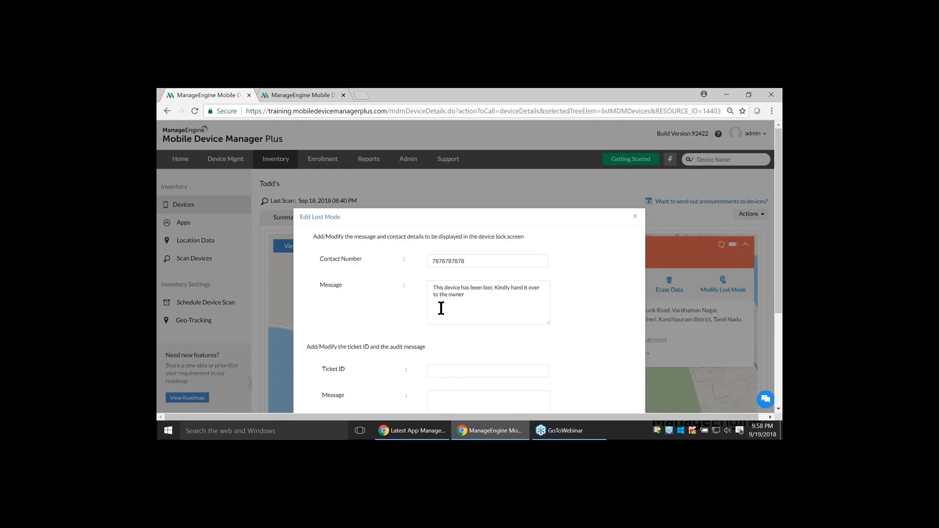
{"action": "scroll", "coordinate": [440, 308], "scroll_direction": "down", "scroll_amount": 2}
{"action": "left_click", "coordinate": [483, 389]}
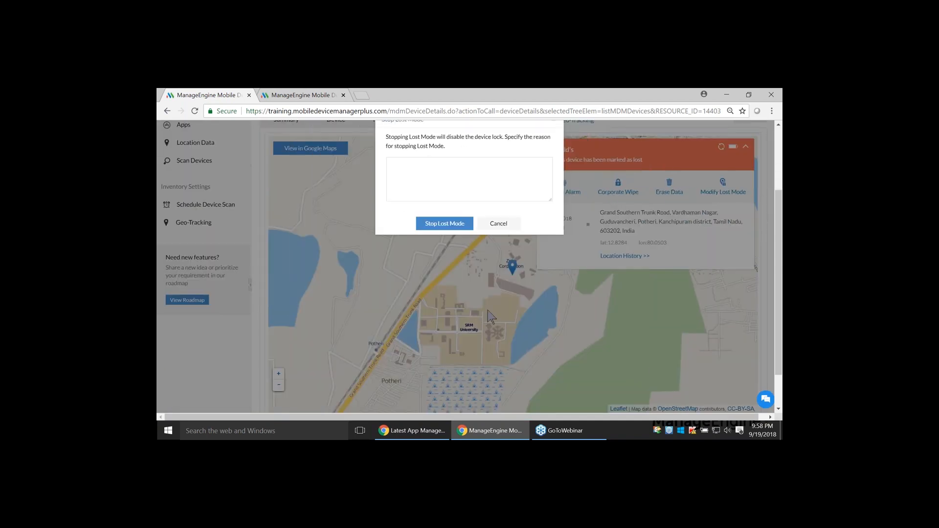
{"action": "left_click", "coordinate": [452, 182]}
{"action": "type", "text": "test"}
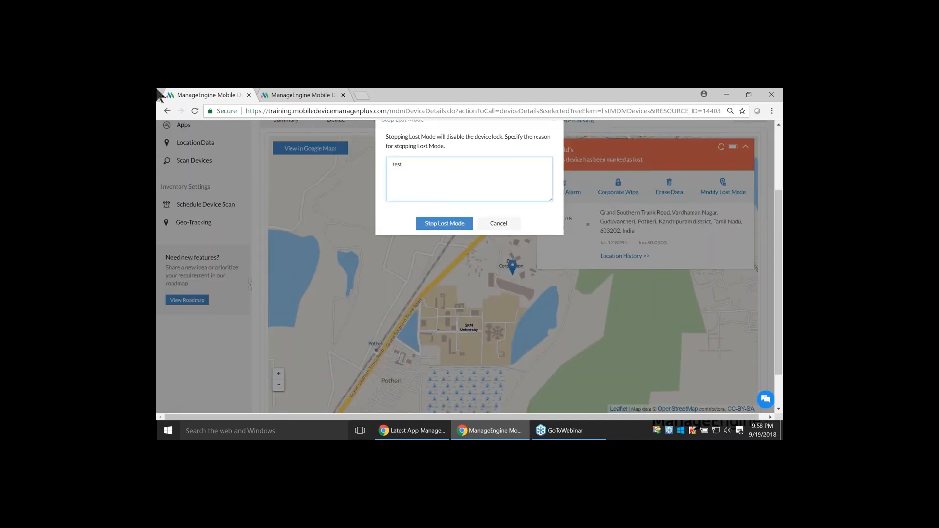
{"action": "left_click", "coordinate": [448, 225]}
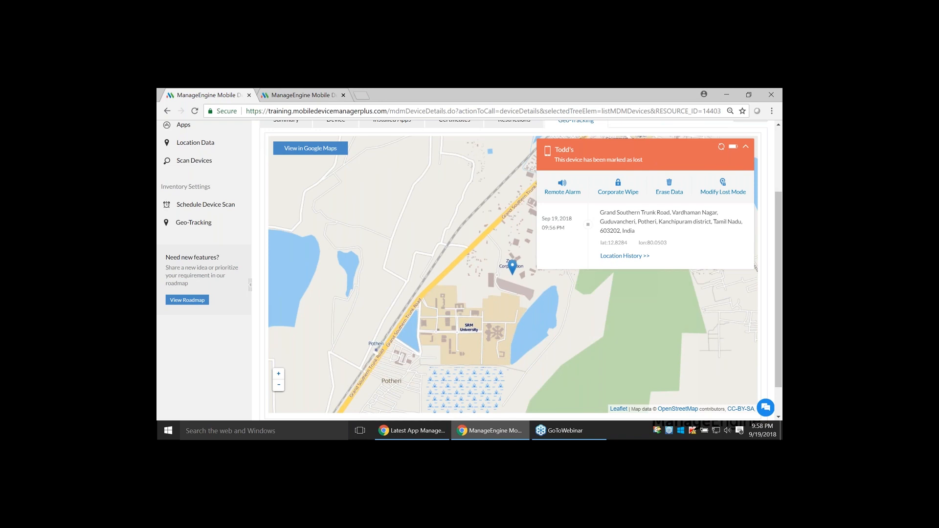
Switch to the Zoho Show presentation and advance to the Lost Mode on the device slide
{"action": "key", "text": "alt+Tab"}
{"action": "key", "text": "Right"}
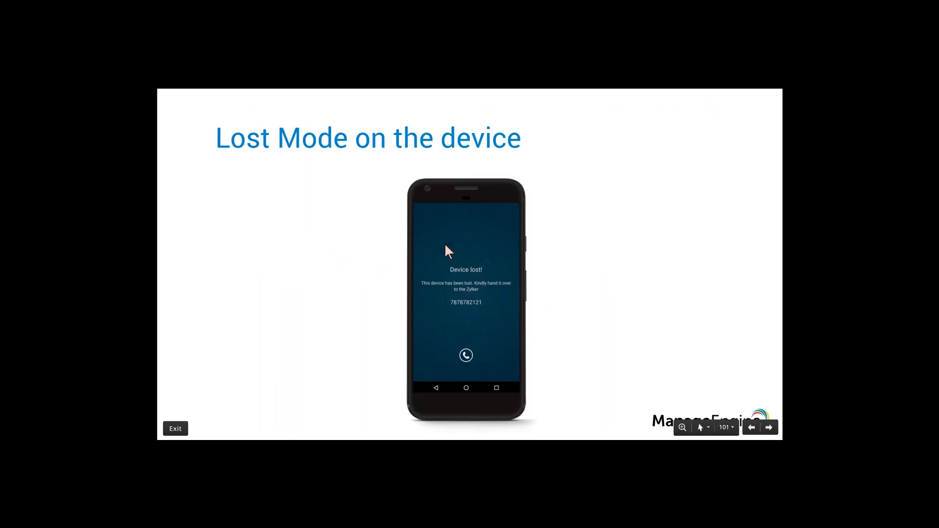
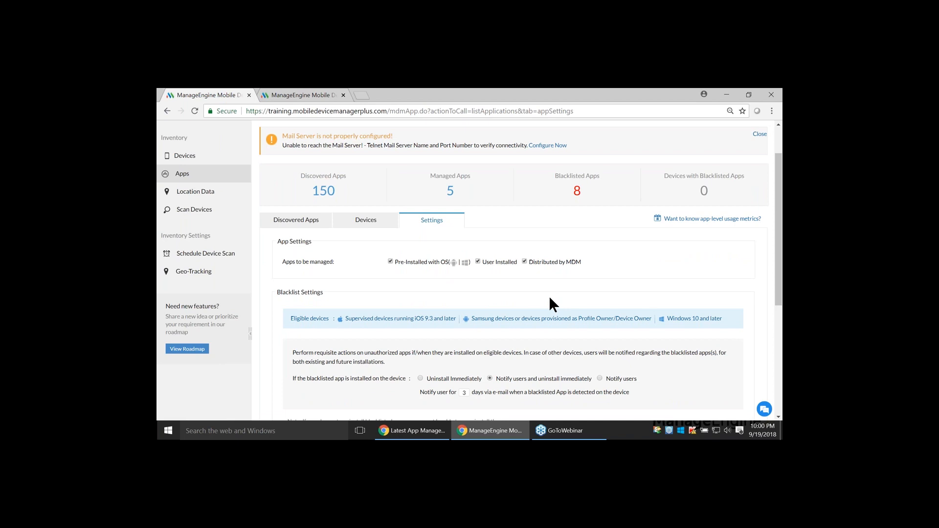
Set blacklisted apps to be uninstalled immediately when found on a device and save the blacklist settings
{"action": "scroll", "coordinate": [549, 296], "scroll_direction": "down", "scroll_amount": 2}
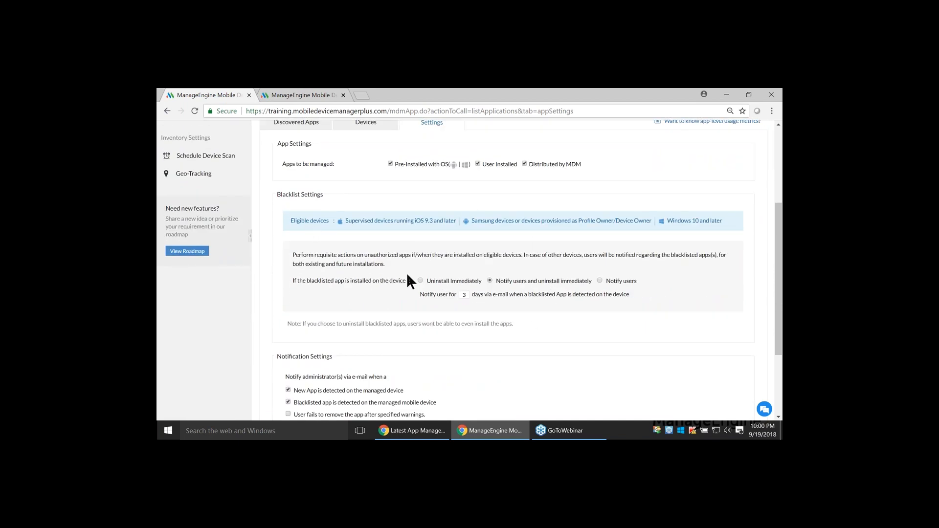
{"action": "left_click", "coordinate": [420, 281]}
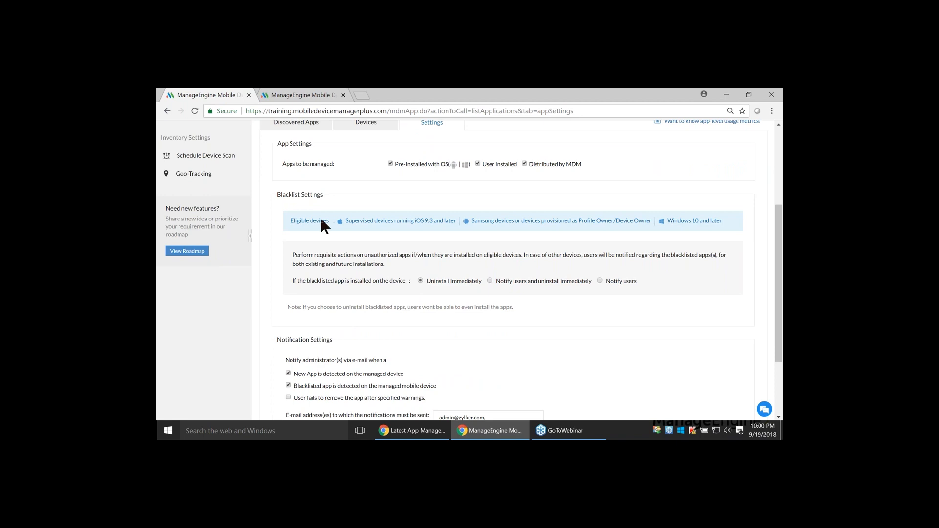
{"action": "scroll", "coordinate": [321, 219], "scroll_direction": "down", "scroll_amount": 5}
{"action": "left_click", "coordinate": [509, 384]}
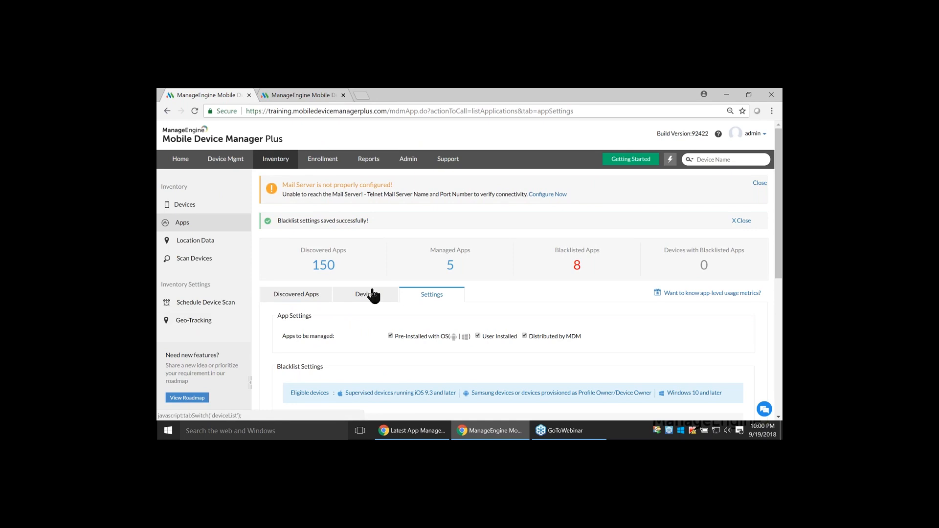
Blacklist the Zomato app on all devices from the discovered apps and confirm the blacklisting
{"action": "left_click", "coordinate": [311, 275]}
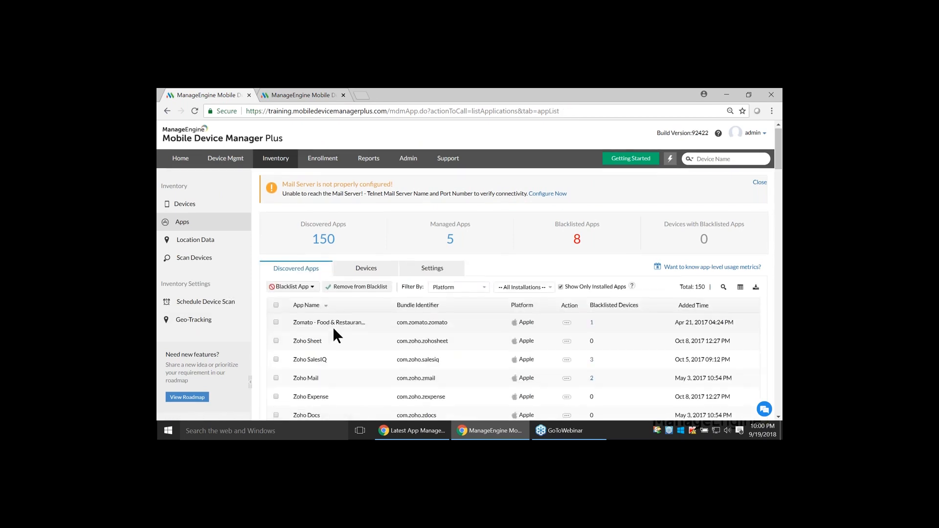
{"action": "scroll", "coordinate": [333, 327], "scroll_direction": "down", "scroll_amount": 1}
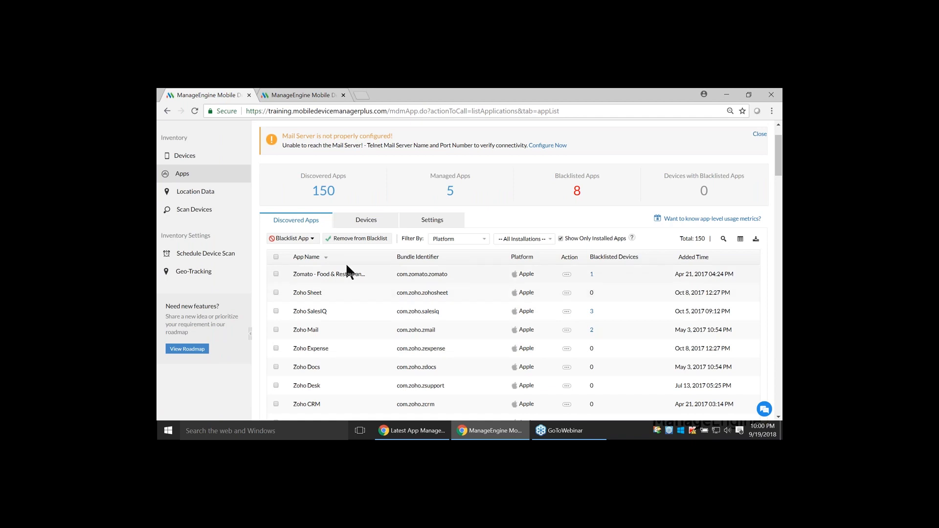
{"action": "left_click", "coordinate": [276, 274]}
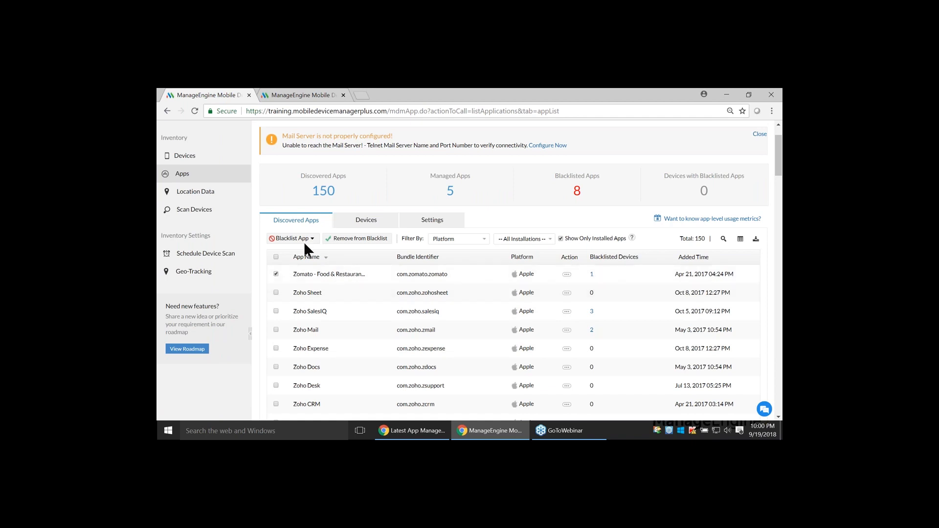
{"action": "left_click", "coordinate": [295, 239]}
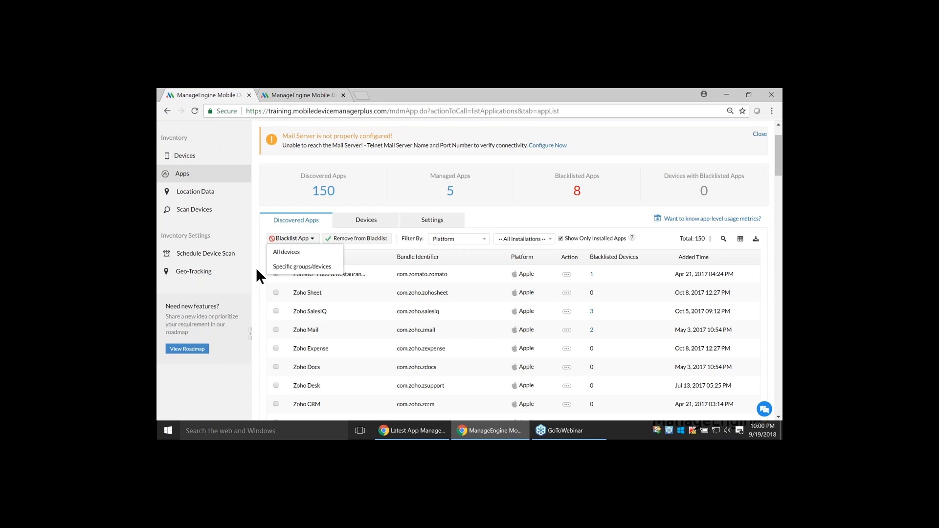
{"action": "left_click", "coordinate": [310, 256]}
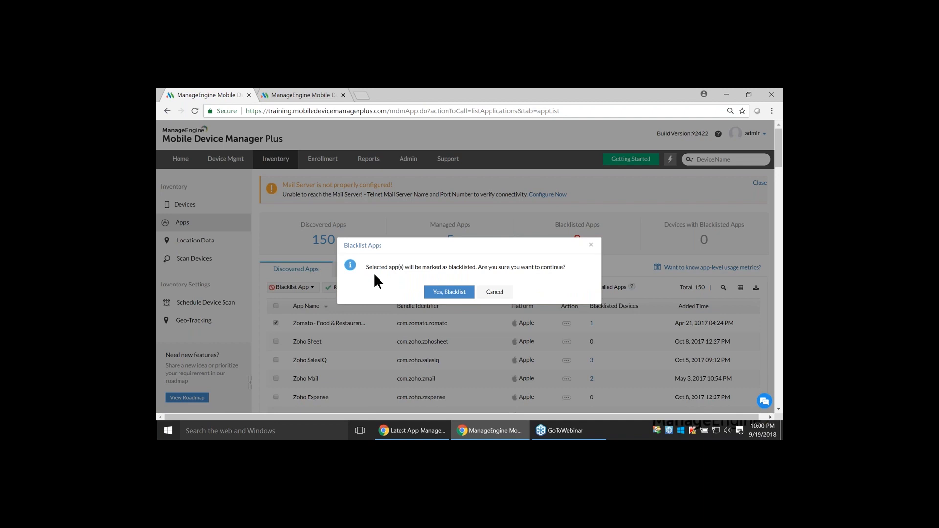
{"action": "left_click", "coordinate": [449, 292]}
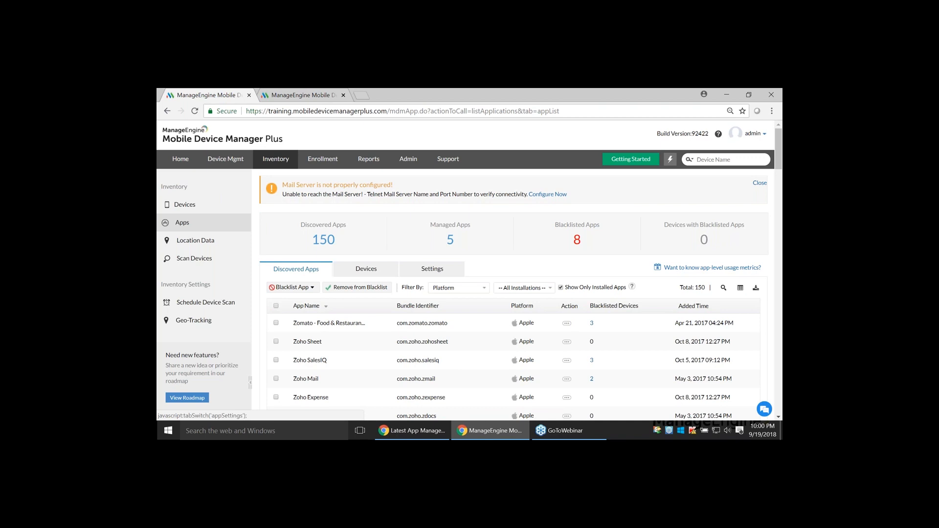
Advance the Zoho Show presentation to the Scenario 2 slide and return to Mobile Device Manager Plus
{"action": "key", "text": "alt+Tab"}
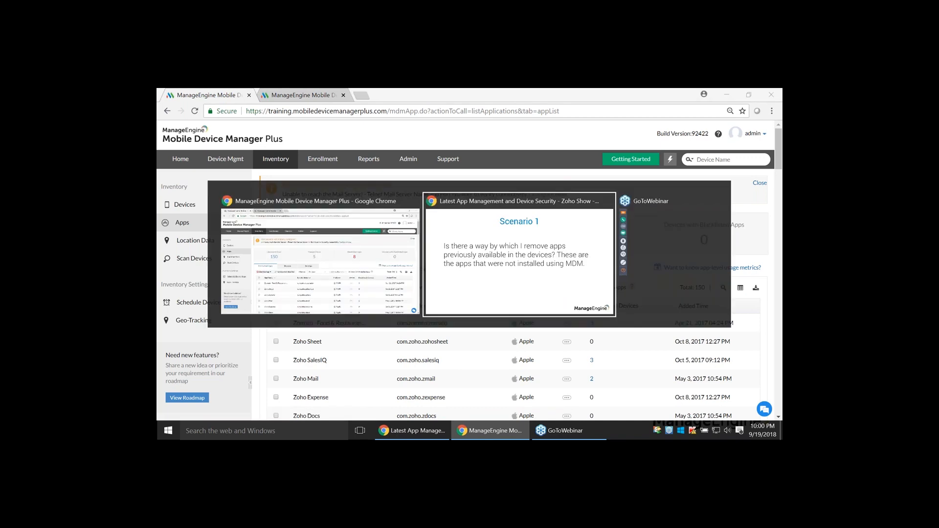
{"action": "key", "text": "Right"}
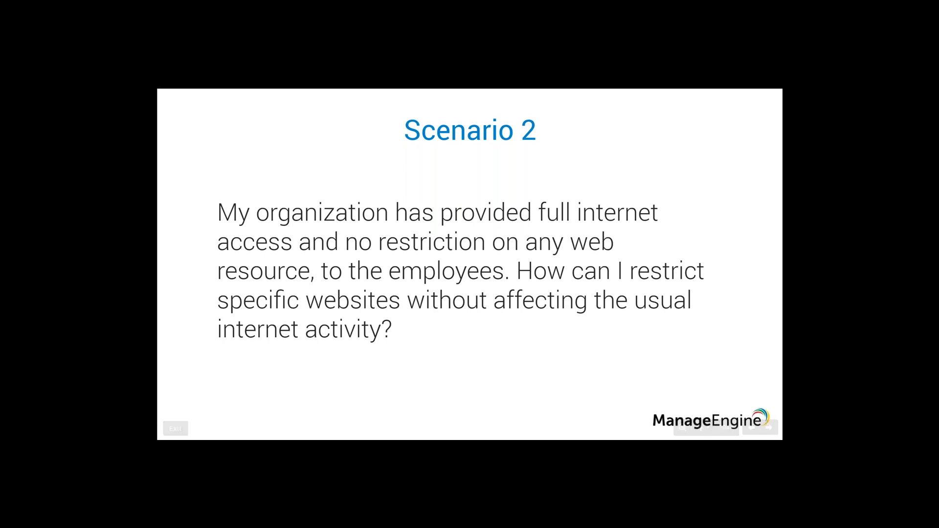
{"action": "key", "text": "alt+Tab"}
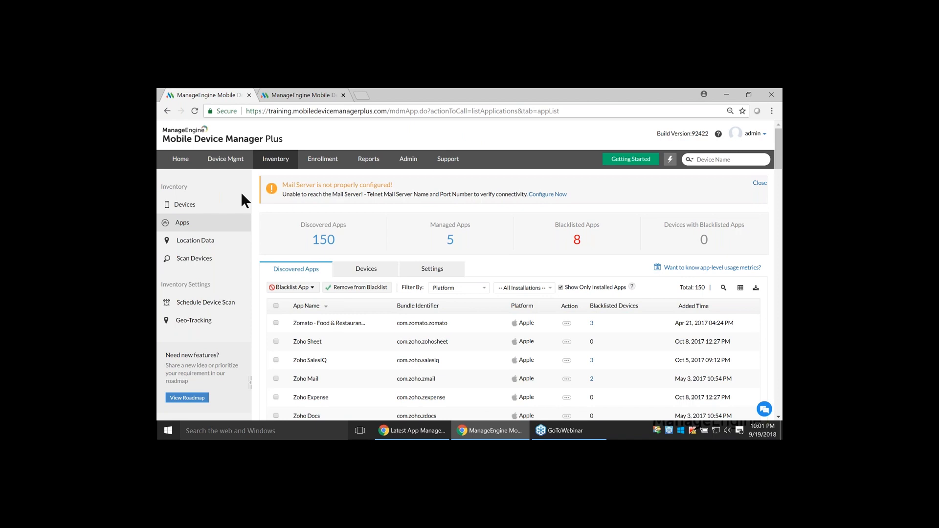
Create a new Apple profile in device management, keeping the suggested profile name and an empty description
{"action": "left_click", "coordinate": [233, 166]}
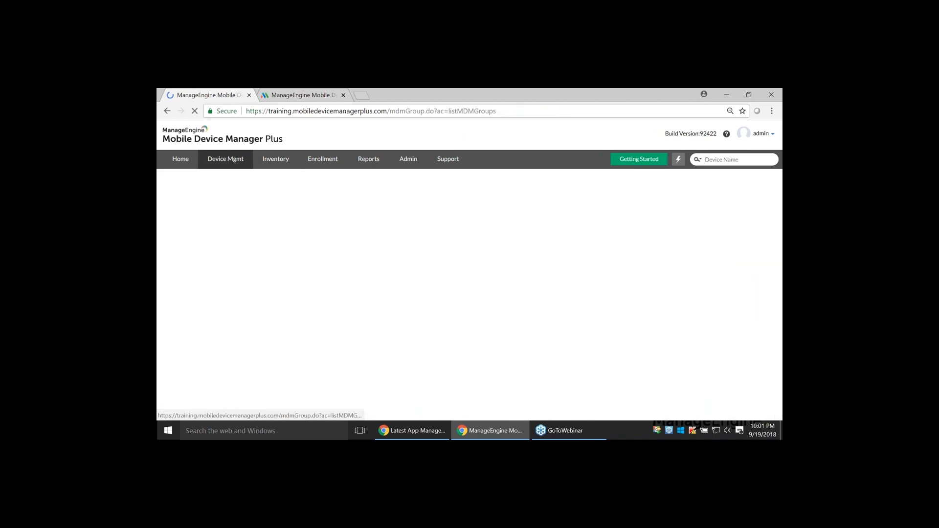
{"action": "left_click", "coordinate": [196, 220]}
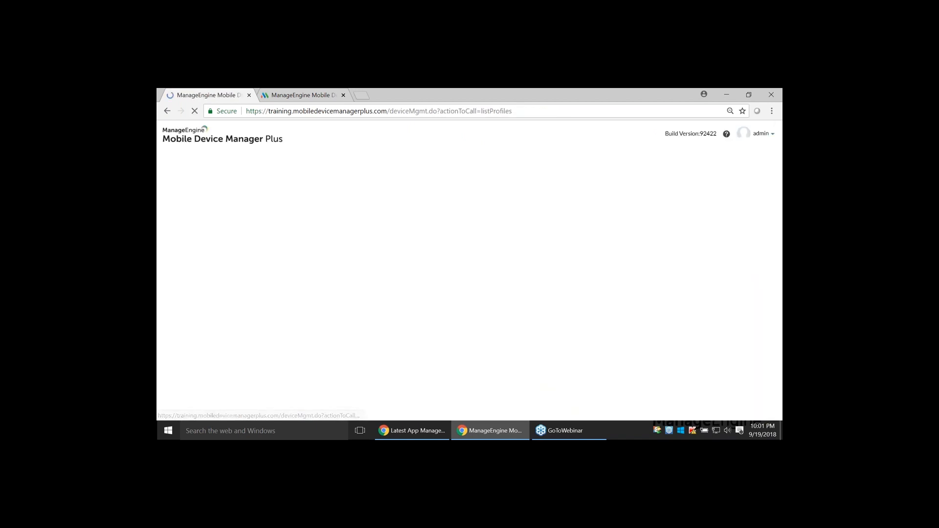
{"action": "left_click", "coordinate": [287, 218]}
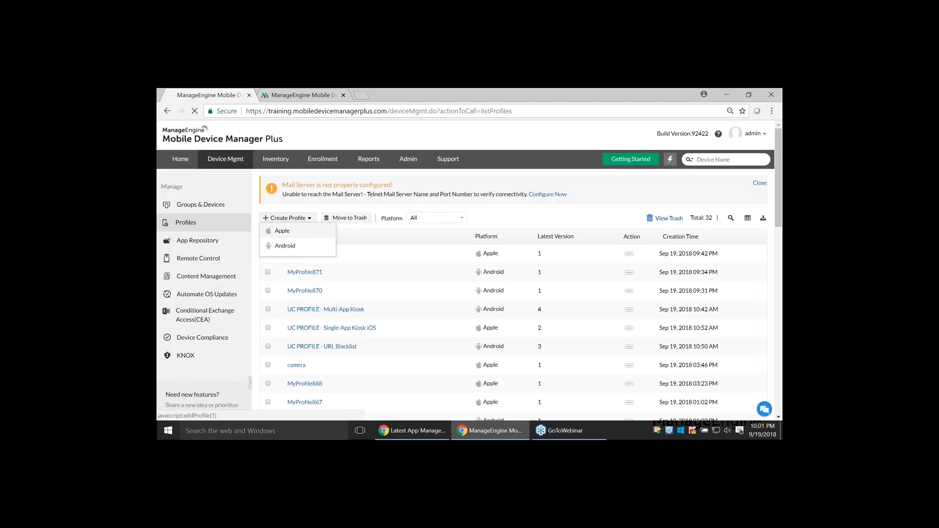
{"action": "left_click", "coordinate": [283, 230]}
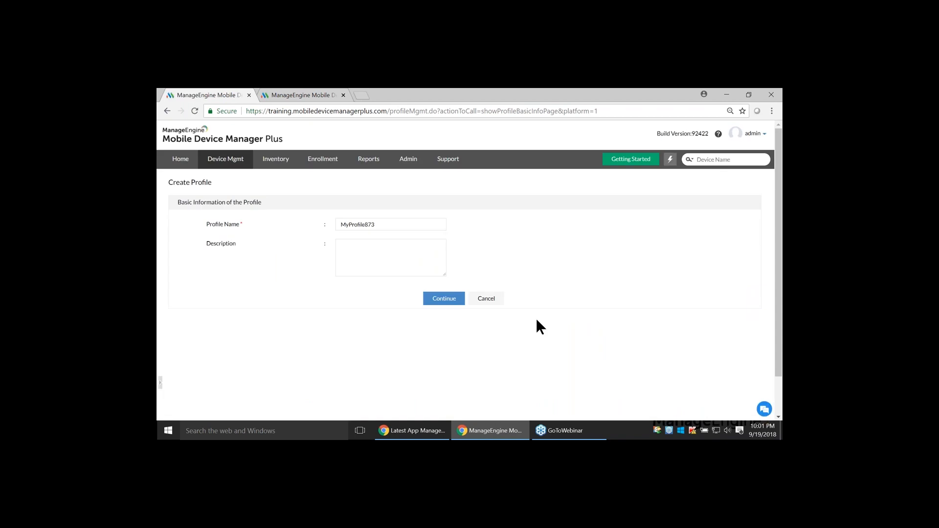
{"action": "left_click", "coordinate": [446, 298]}
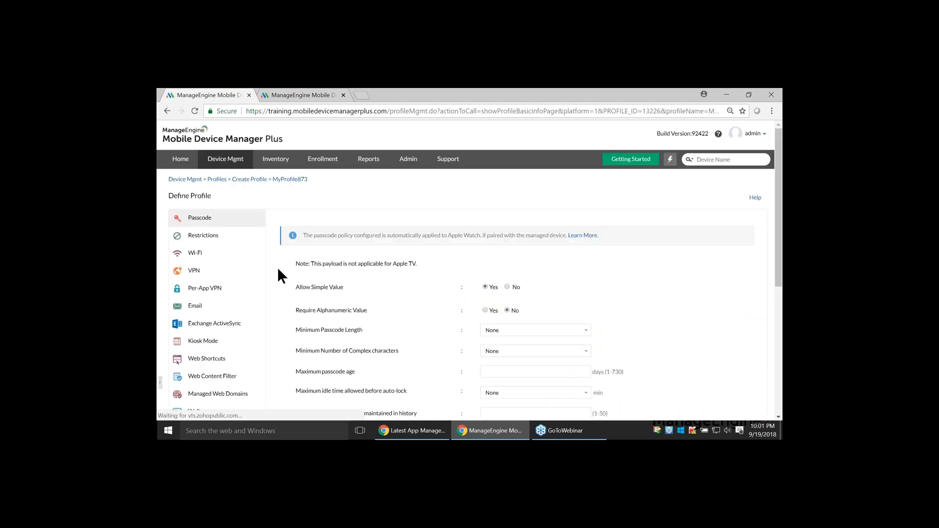
{"action": "scroll", "coordinate": [230, 343], "scroll_direction": "down", "scroll_amount": 1}
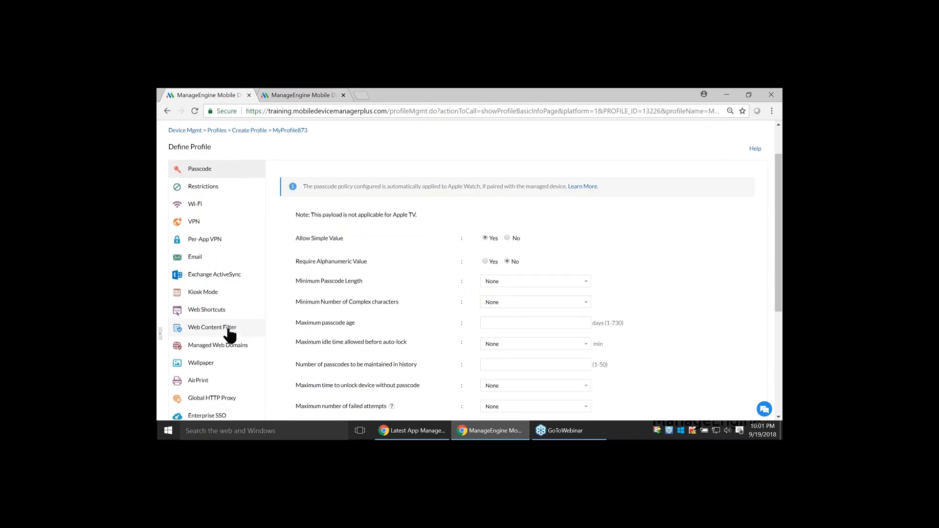
{"action": "left_click", "coordinate": [241, 335]}
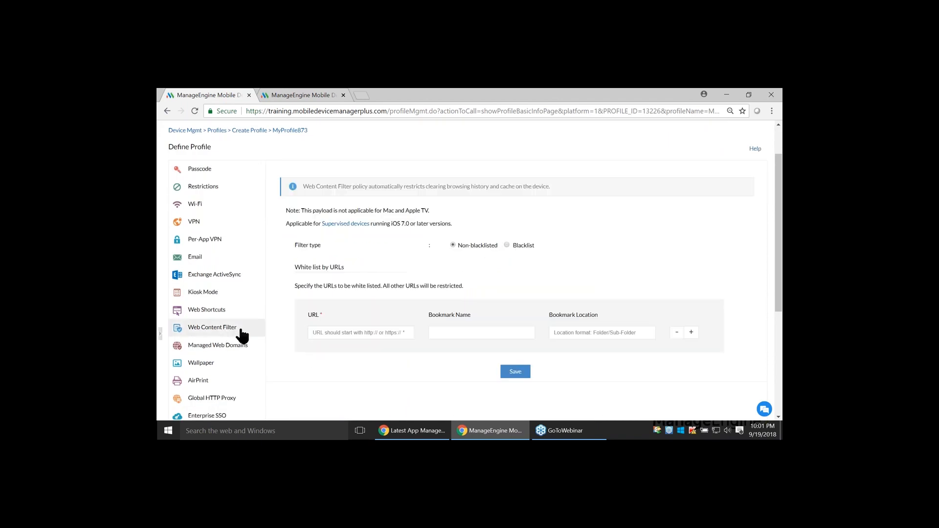
{"action": "left_click", "coordinate": [507, 246]}
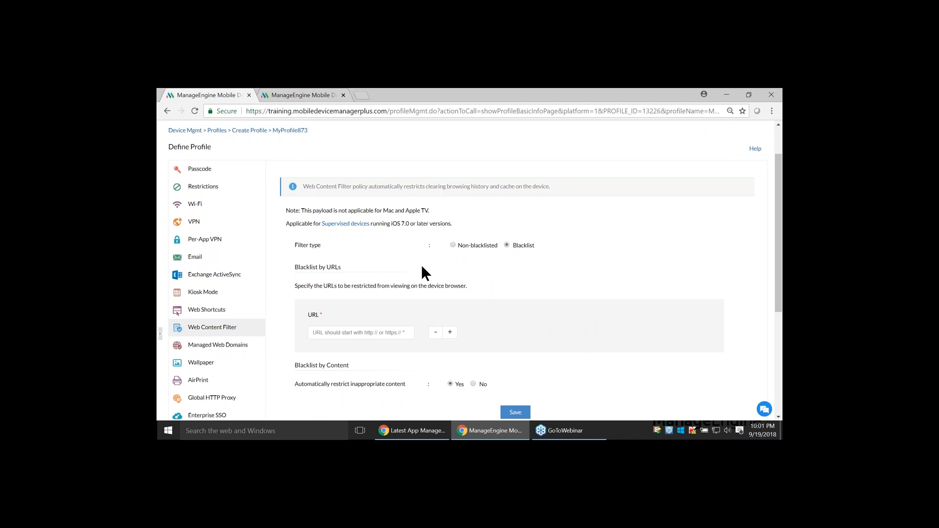
{"action": "left_click", "coordinate": [352, 333]}
{"action": "left_click", "coordinate": [357, 346]}
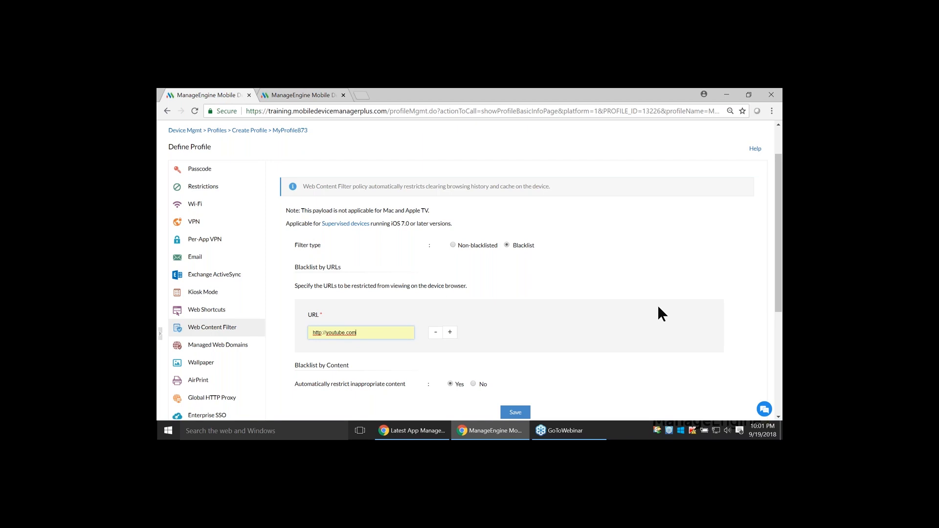
{"action": "scroll", "coordinate": [487, 304], "scroll_direction": "down", "scroll_amount": 1}
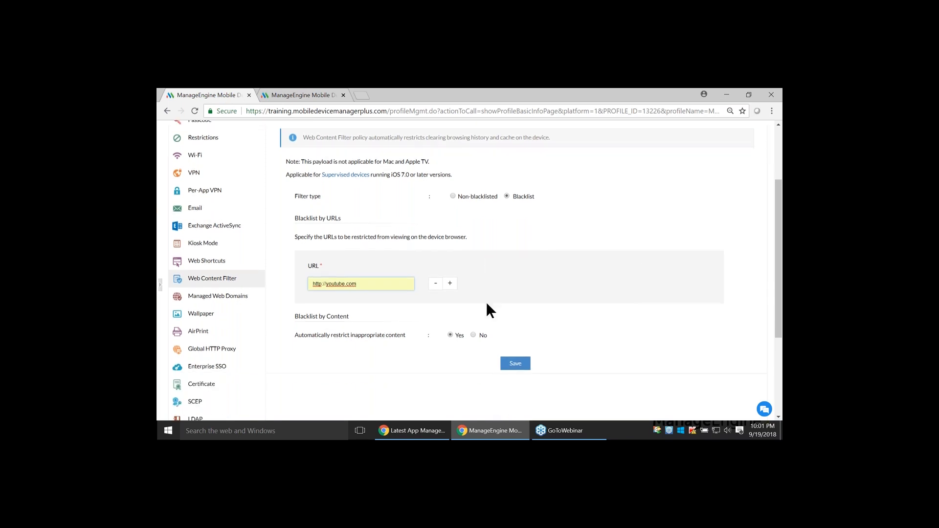
{"action": "scroll", "coordinate": [487, 304], "scroll_direction": "up", "scroll_amount": 1}
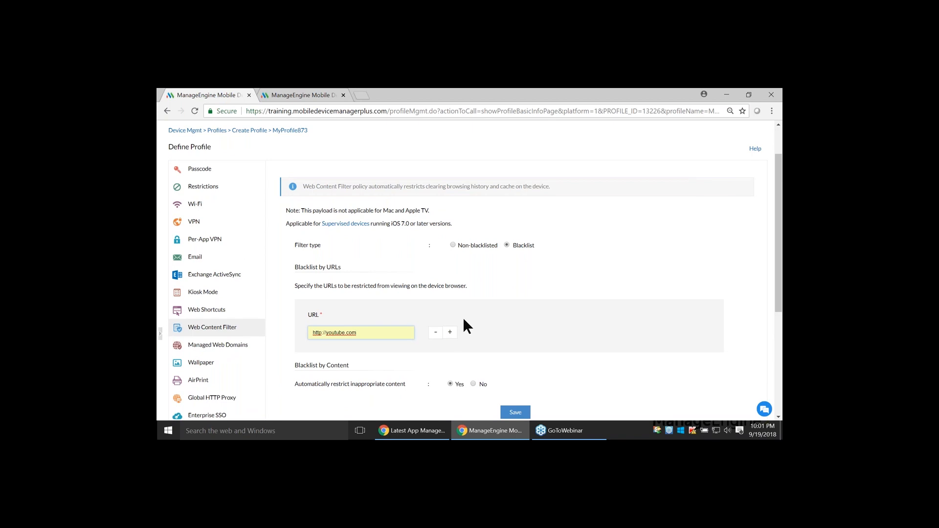
{"action": "left_click", "coordinate": [450, 332]}
Advance the Zoho Show presentation to the Scenario 3 slide and return to the profile in Mobile Device Manager Plus
{"action": "key", "text": "alt+Tab"}
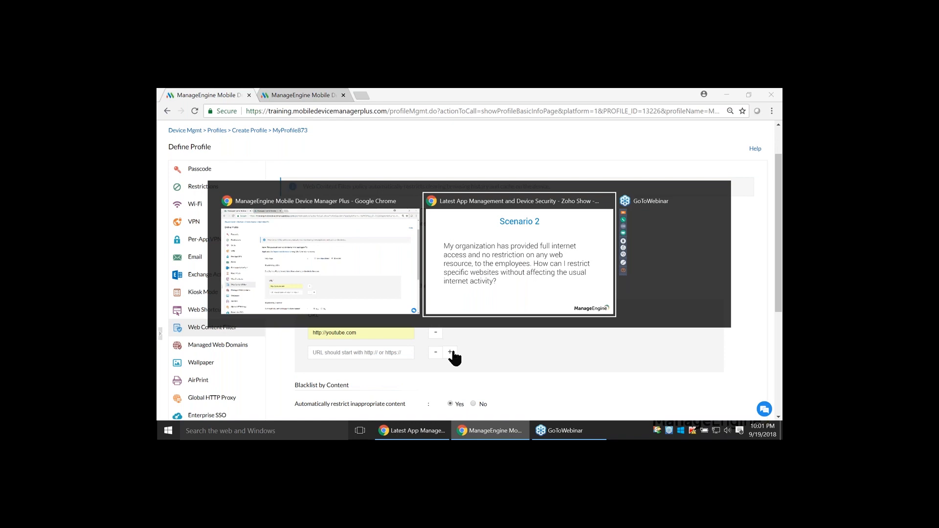
{"action": "key", "text": "Right"}
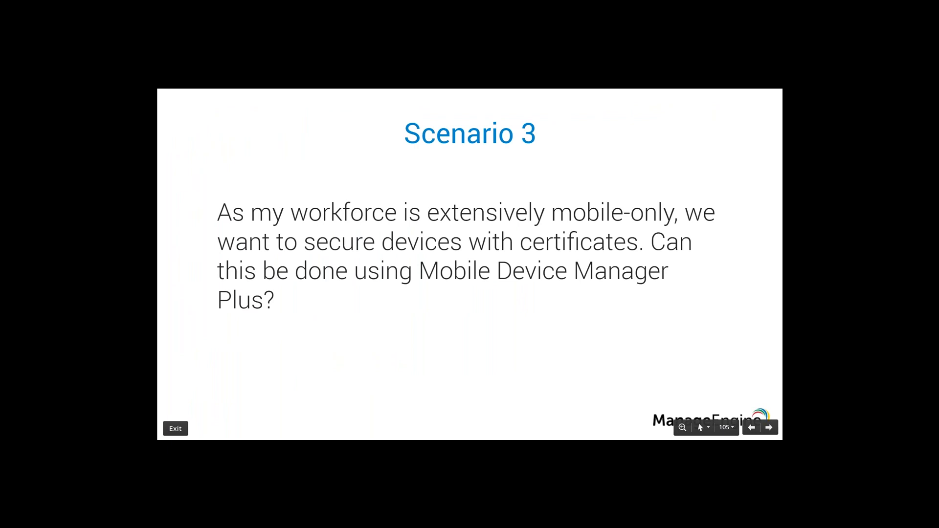
{"action": "key", "text": "alt+Tab"}
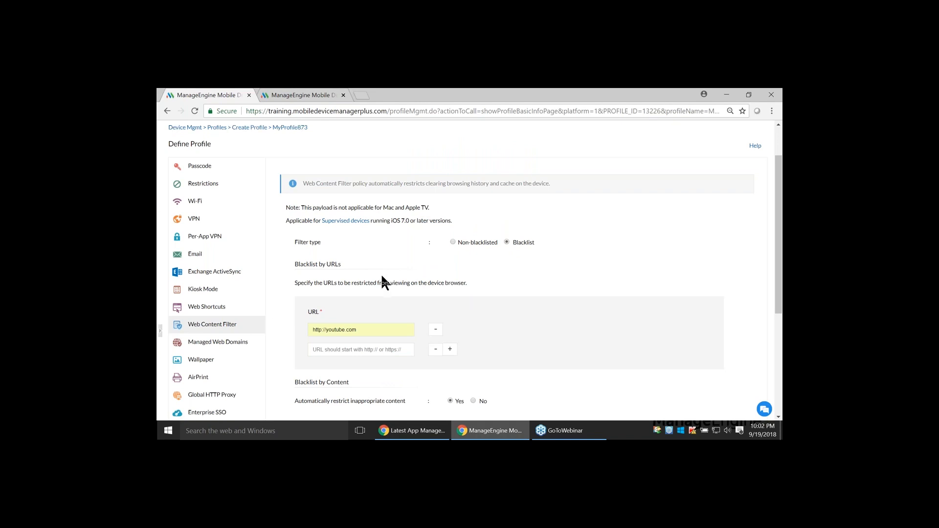
Remove the empty second URL row from the web content filter and save the filter
{"action": "scroll", "coordinate": [381, 274], "scroll_direction": "down", "scroll_amount": 3}
{"action": "left_click", "coordinate": [504, 287]}
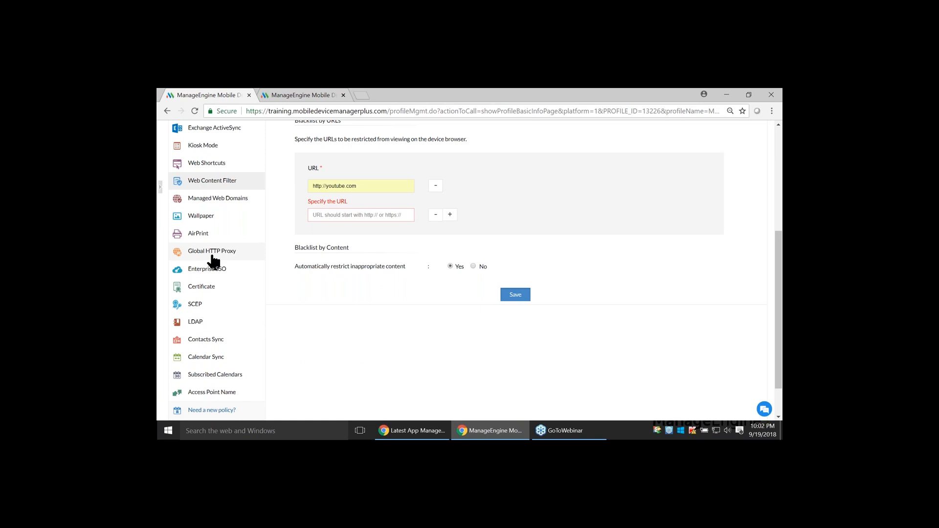
{"action": "left_click", "coordinate": [434, 215]}
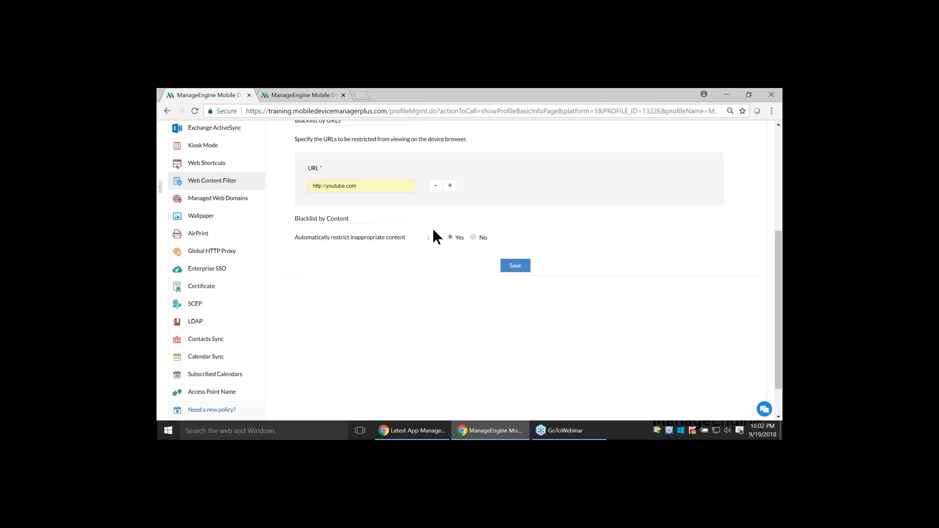
{"action": "left_click", "coordinate": [504, 267]}
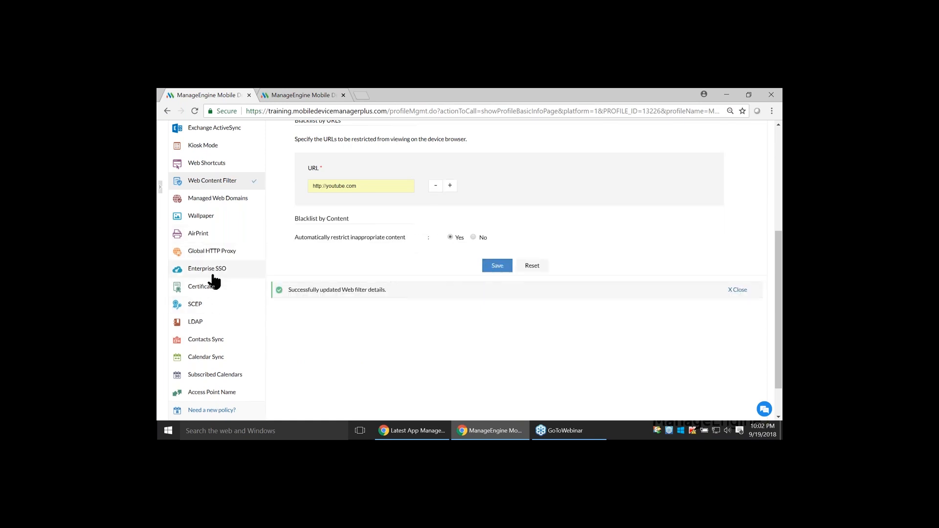
Add the GeoTrust Global CA certificate to the profile's certificate policy and save it
{"action": "left_click", "coordinate": [214, 289]}
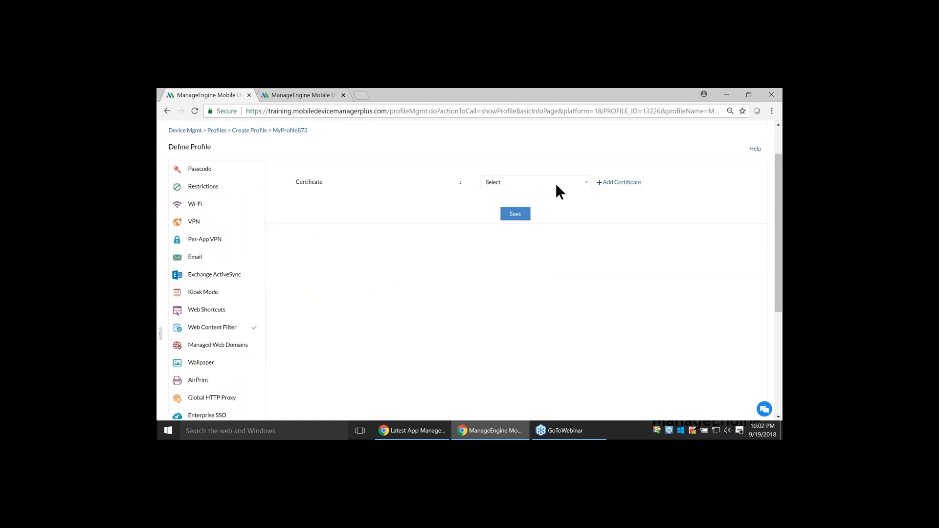
{"action": "left_click", "coordinate": [559, 185]}
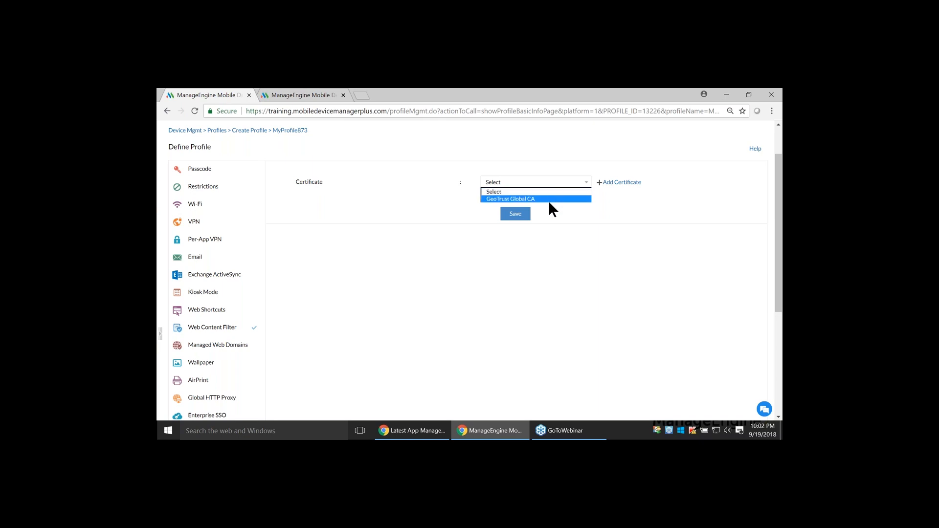
{"action": "left_click", "coordinate": [550, 207]}
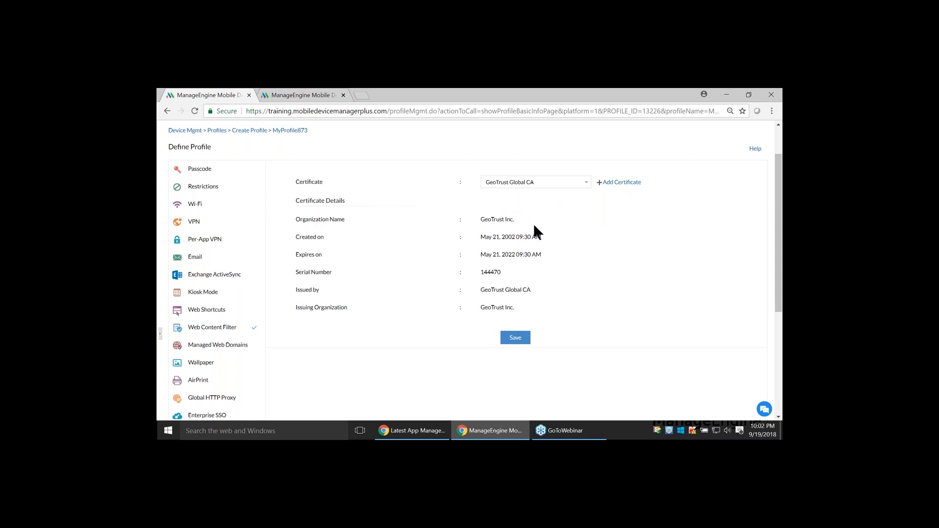
{"action": "left_click", "coordinate": [515, 338]}
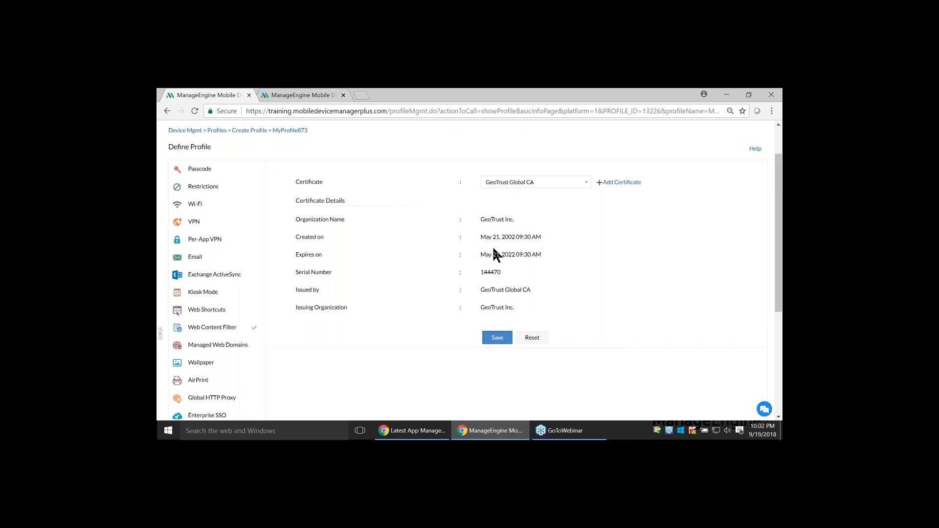
Open the profile's SCEP policy and review its configuration name, server, subject and challenge settings
{"action": "scroll", "coordinate": [227, 291], "scroll_direction": "down", "scroll_amount": 3}
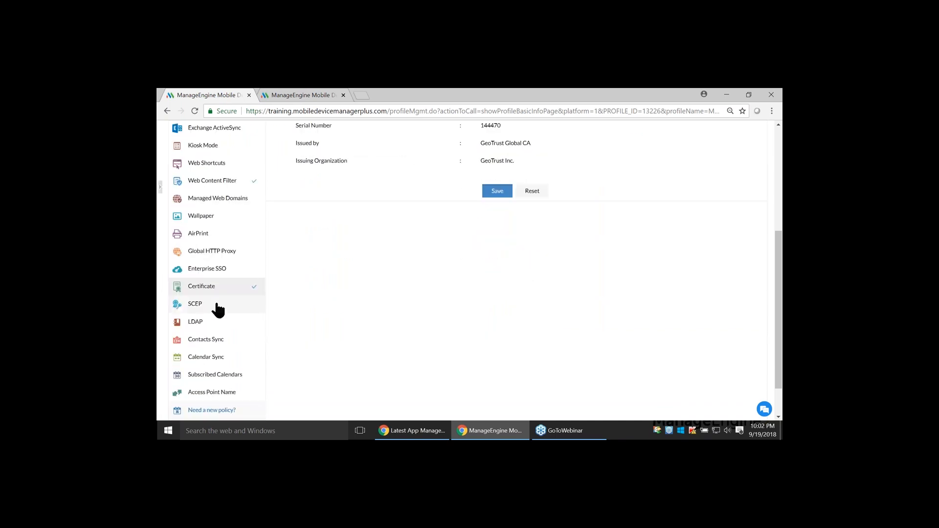
{"action": "left_click", "coordinate": [218, 305]}
{"action": "scroll", "coordinate": [411, 291], "scroll_direction": "up", "scroll_amount": 2}
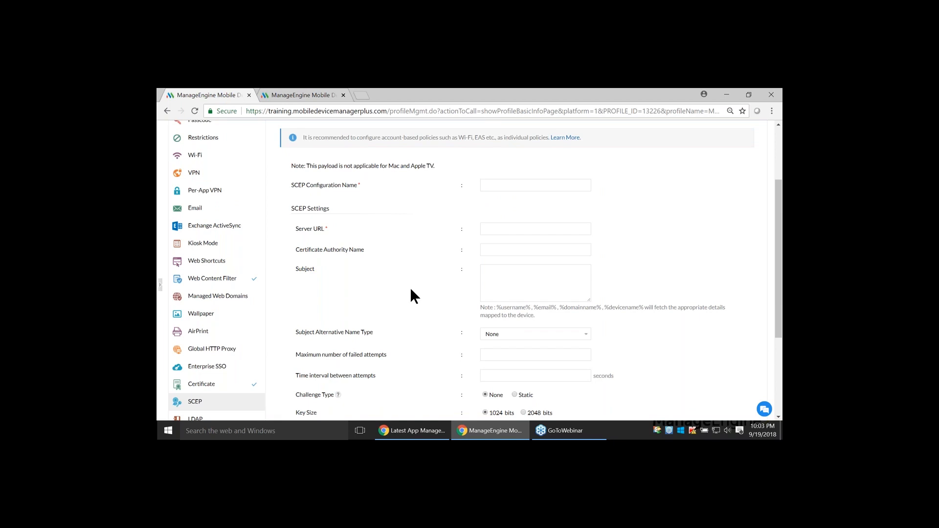
Advance the Zoho Show presentation to the Scenario 4 slide and return to the profile in Mobile Device Manager Plus
{"action": "scroll", "coordinate": [410, 290], "scroll_direction": "up", "scroll_amount": 1}
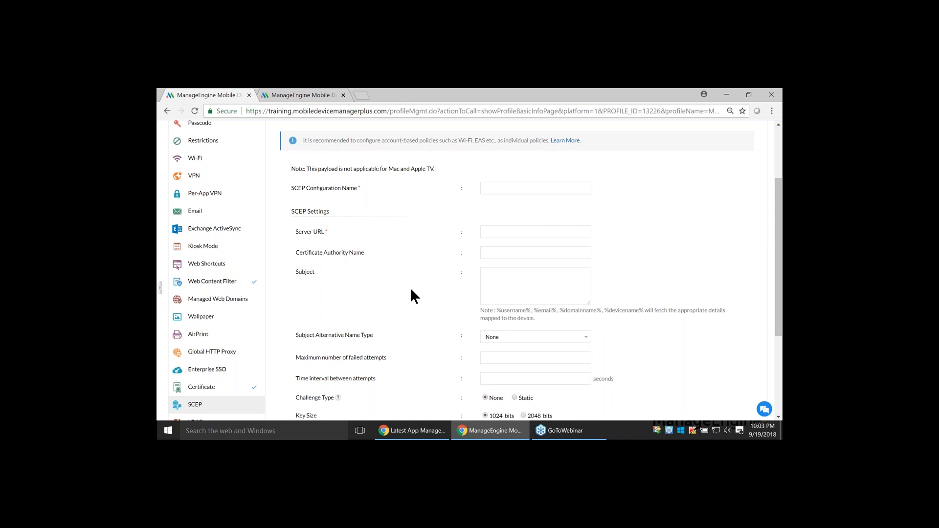
{"action": "scroll", "coordinate": [411, 289], "scroll_direction": "up", "scroll_amount": 3}
{"action": "key", "text": "alt+Tab"}
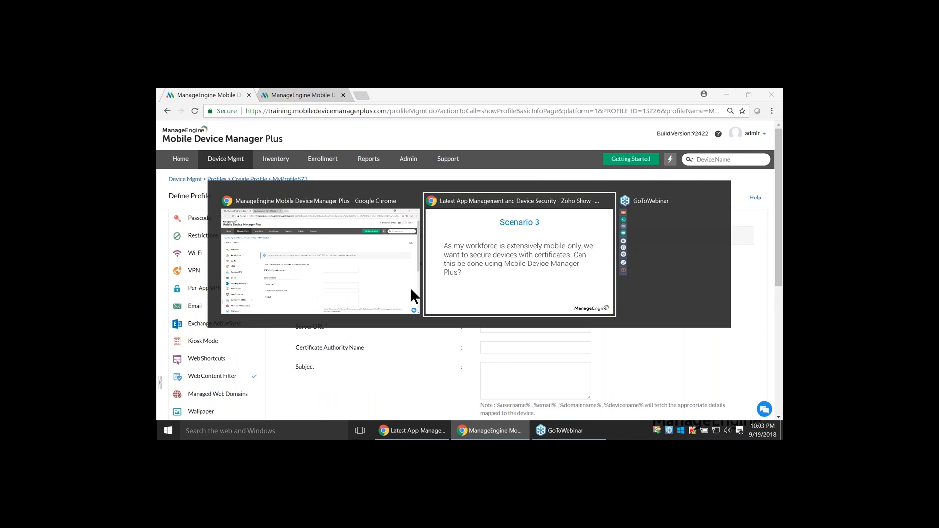
{"action": "key", "text": "Right"}
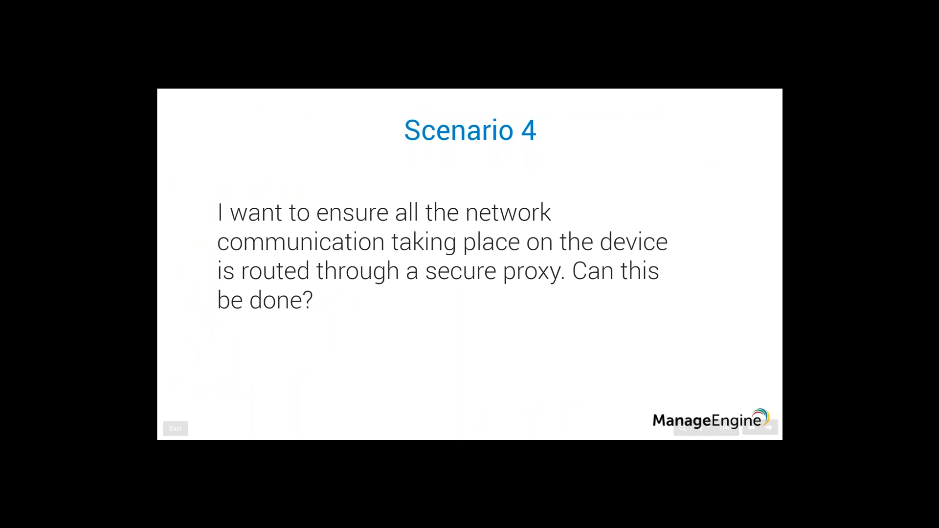
{"action": "key", "text": "alt+Tab"}
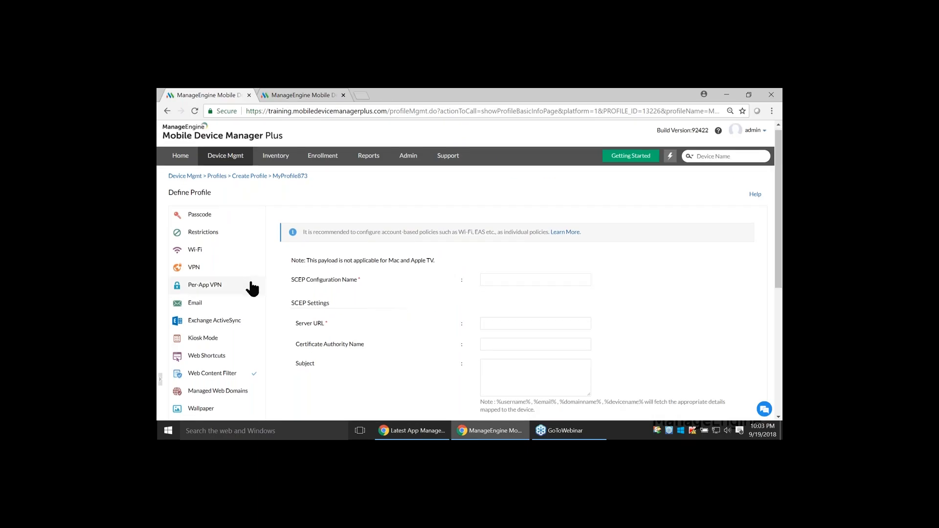
Review the profile's Global HTTP Proxy policy with its manual server, port and login settings, and try to save it with empty fields
{"action": "scroll", "coordinate": [248, 287], "scroll_direction": "down", "scroll_amount": 3}
{"action": "left_click", "coordinate": [212, 299]}
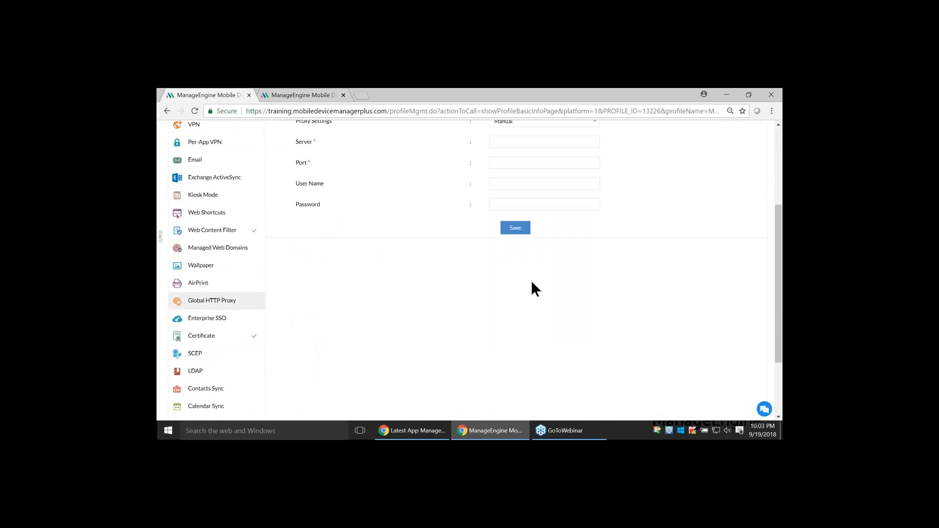
{"action": "scroll", "coordinate": [560, 274], "scroll_direction": "up", "scroll_amount": 1}
{"action": "scroll", "coordinate": [578, 288], "scroll_direction": "up", "scroll_amount": 1}
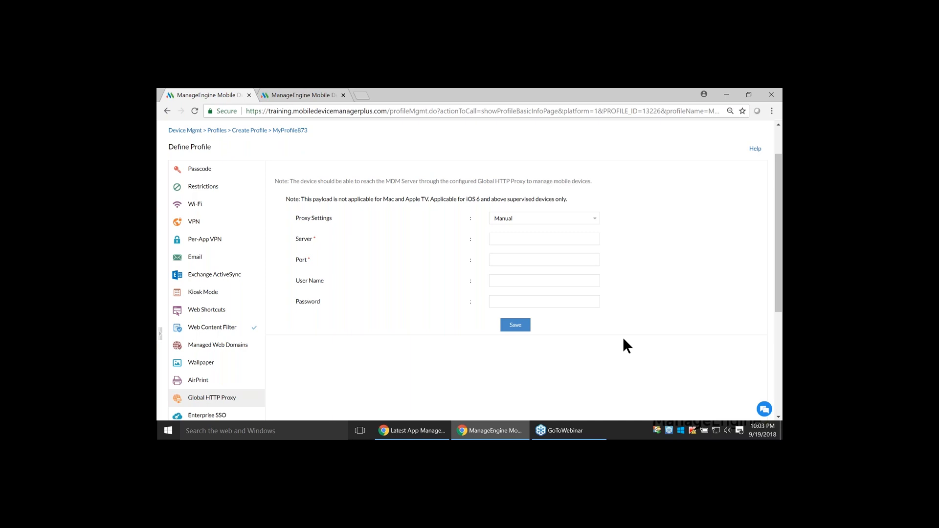
{"action": "left_click", "coordinate": [515, 325]}
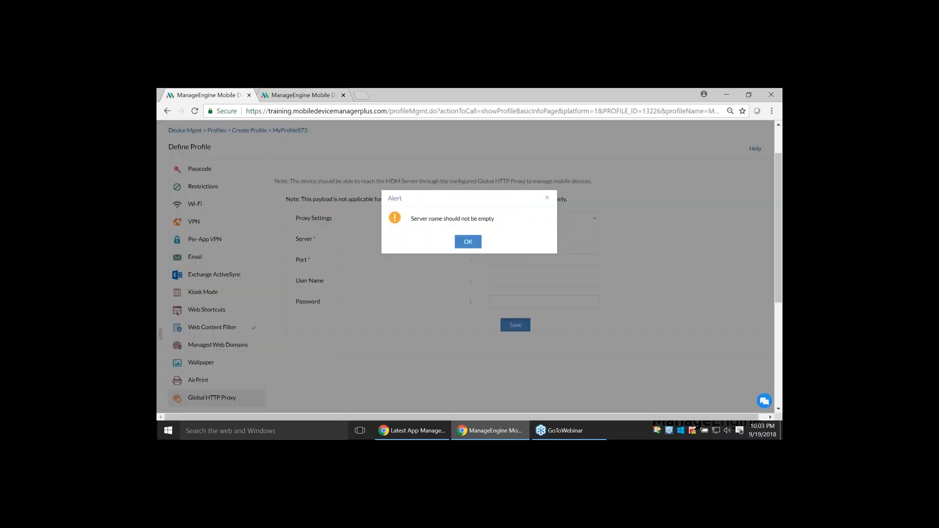
{"action": "left_click", "coordinate": [468, 242]}
Publish the Apple profile with its saved web content filter and certificate policies
{"action": "scroll", "coordinate": [440, 291], "scroll_direction": "down", "scroll_amount": 3}
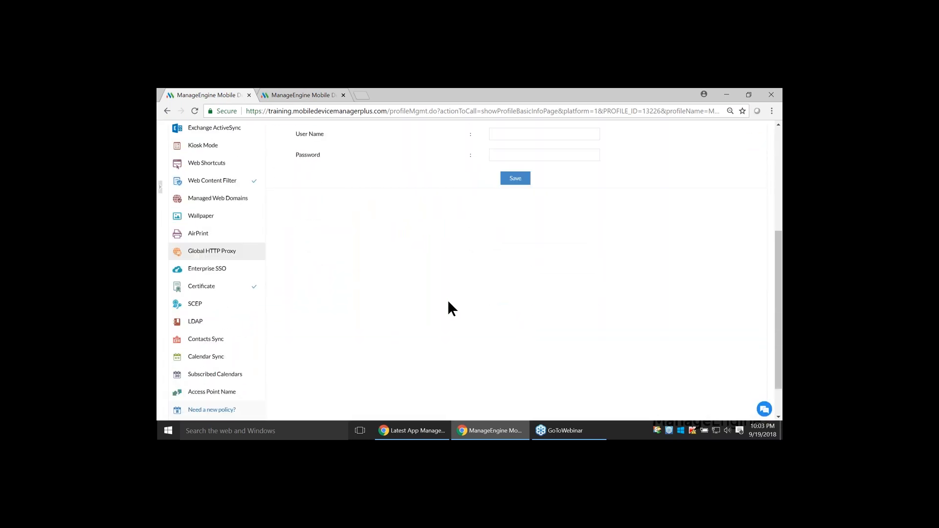
{"action": "scroll", "coordinate": [448, 302], "scroll_direction": "down", "scroll_amount": 1}
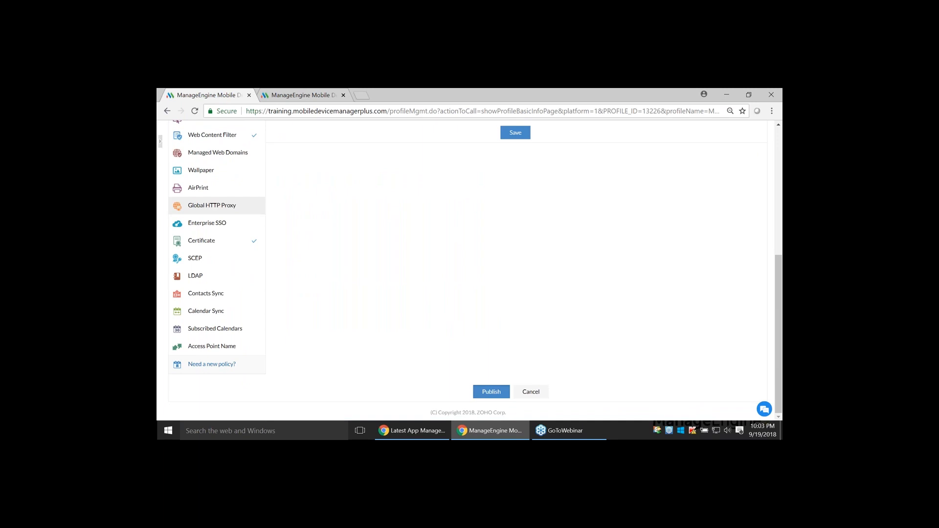
{"action": "left_click", "coordinate": [484, 409]}
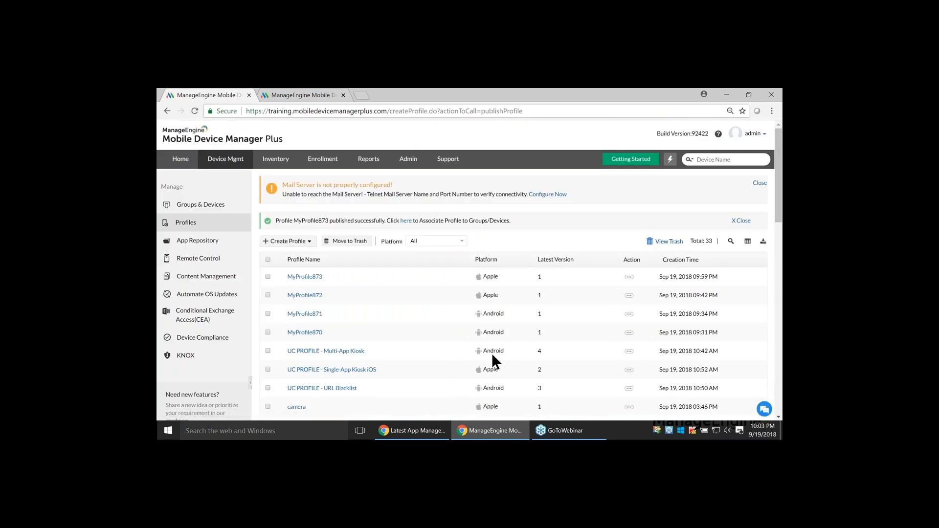
Select the Sales Department group in the device groups list, open the first bulk action for it and close it without applying anything
{"action": "left_click", "coordinate": [186, 208]}
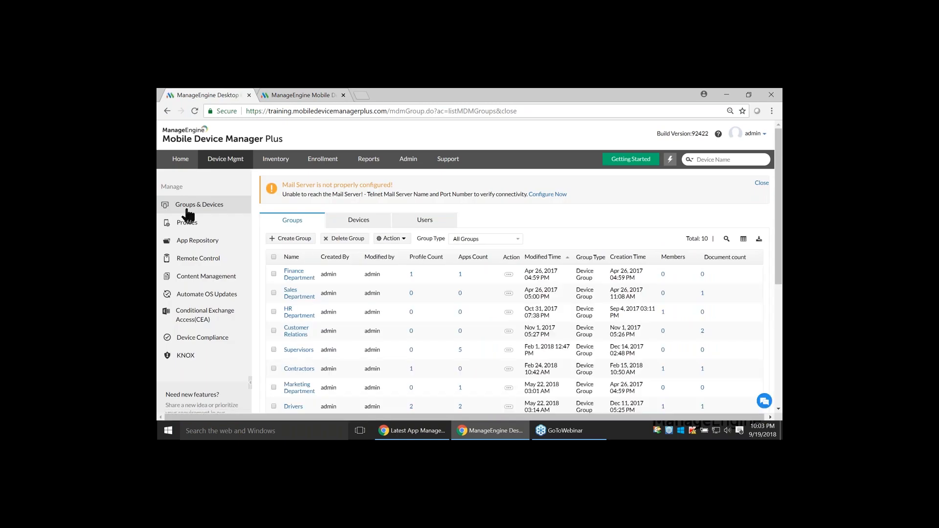
{"action": "left_click", "coordinate": [273, 292]}
{"action": "left_click", "coordinate": [385, 239]}
{"action": "left_click", "coordinate": [391, 253]}
{"action": "left_click", "coordinate": [675, 149]}
Advance the Zoho Show presentation through the Questions slide to Question 1 and return to Mobile Device Manager Plus
{"action": "key", "text": "alt+Tab"}
{"action": "key", "text": "Right"}
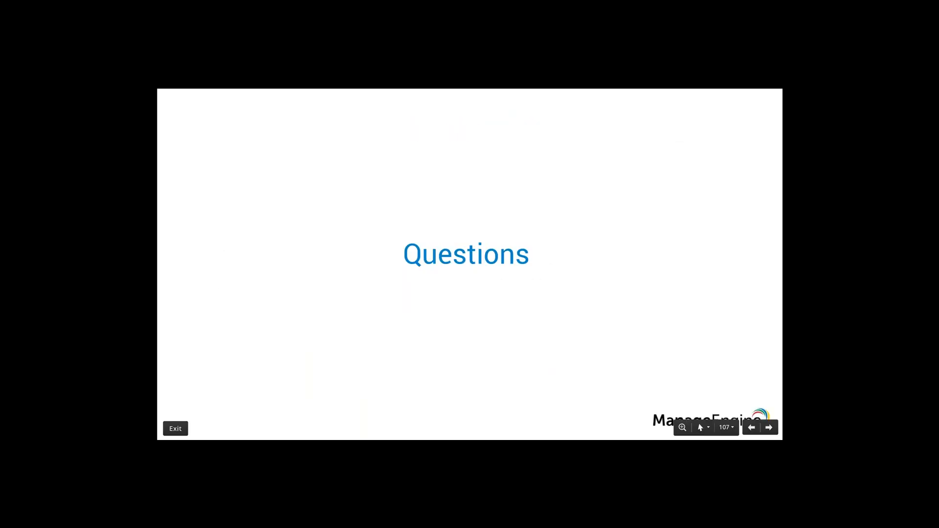
{"action": "key", "text": "Right"}
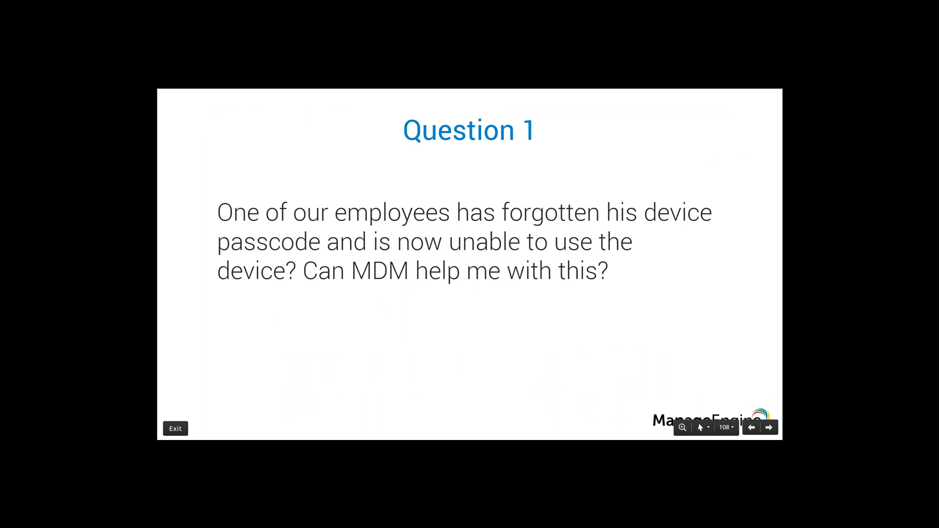
{"action": "key", "text": "alt+Tab"}
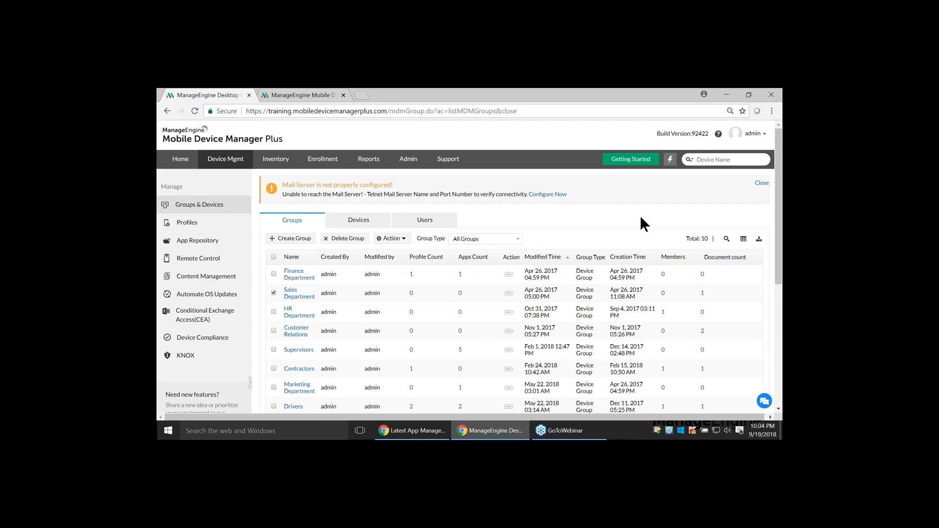
Open the third device in the inventory list and show its device actions, including Clear Passcode and Reset Passcode
{"action": "left_click", "coordinate": [281, 159]}
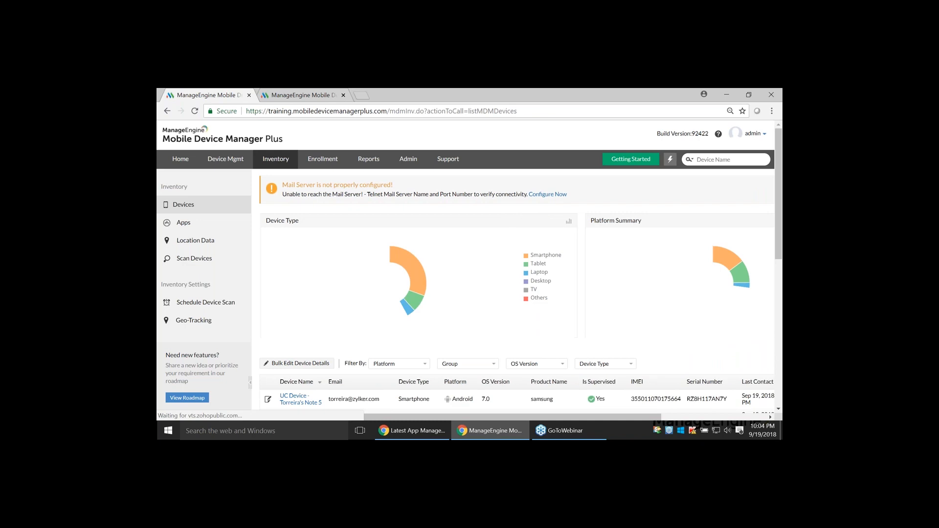
{"action": "scroll", "coordinate": [293, 294], "scroll_direction": "down", "scroll_amount": 3}
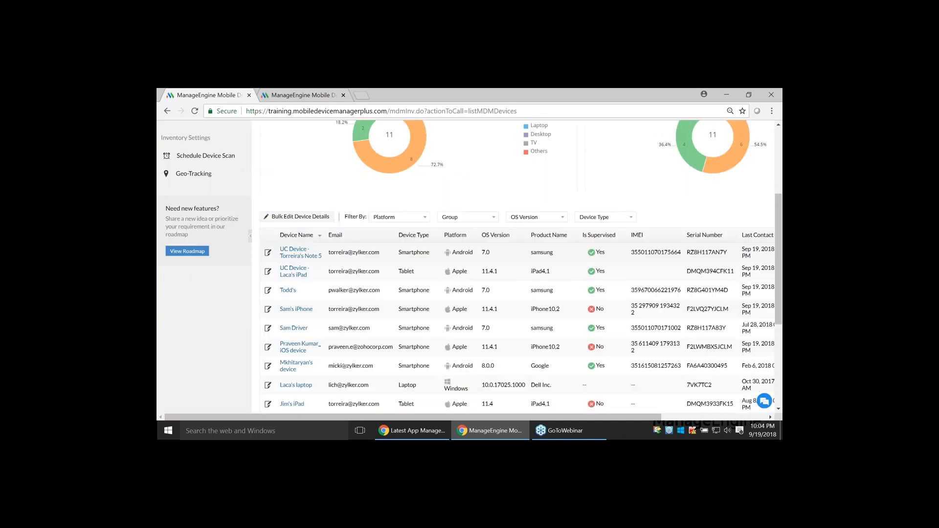
{"action": "left_click", "coordinate": [288, 291]}
{"action": "left_click", "coordinate": [753, 214]}
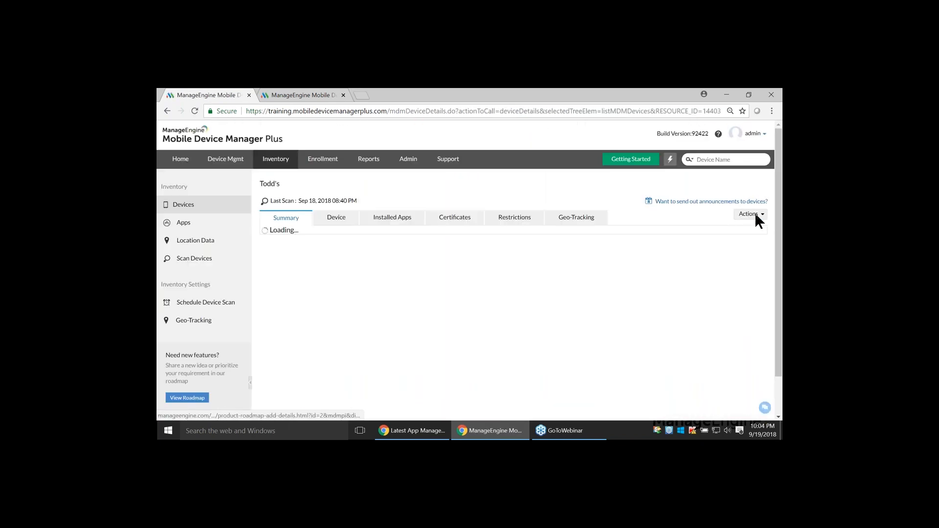
{"action": "mouse_move", "coordinate": [727, 226]}
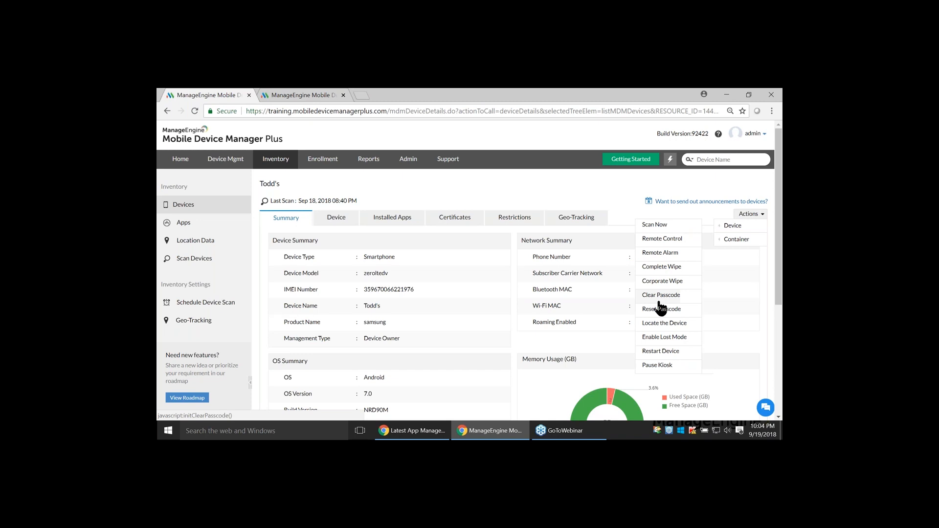
Advance the Zoho Show presentation to the Question 2 slide and return to Mobile Device Manager Plus
{"action": "key", "text": "alt+Tab"}
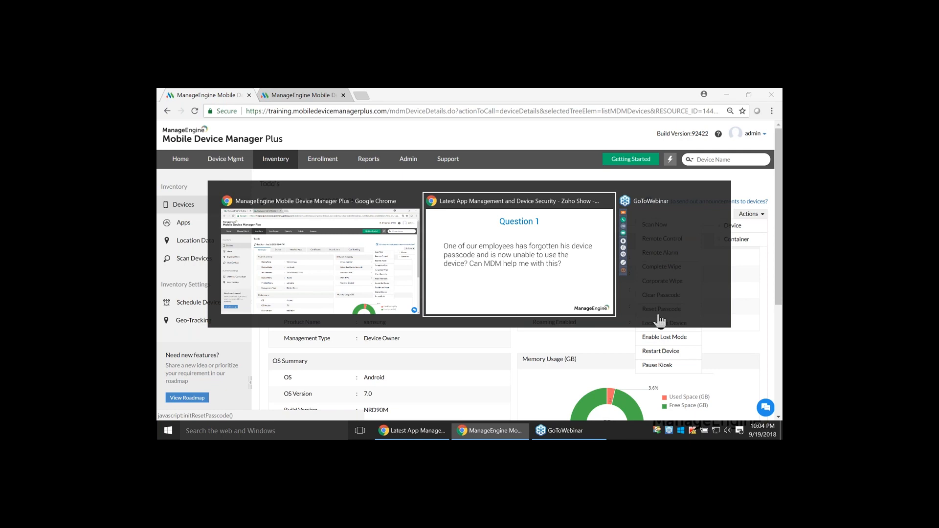
{"action": "key", "text": "Right"}
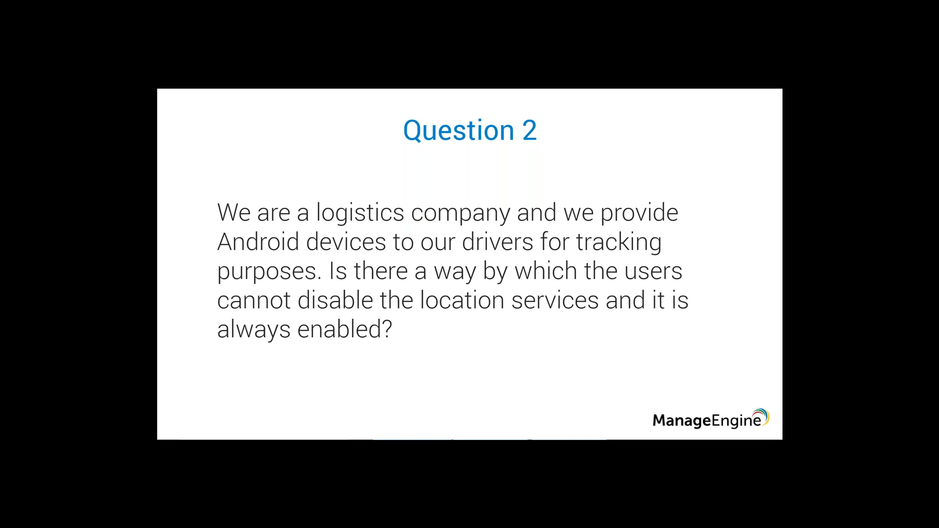
{"action": "key", "text": "alt+Tab"}
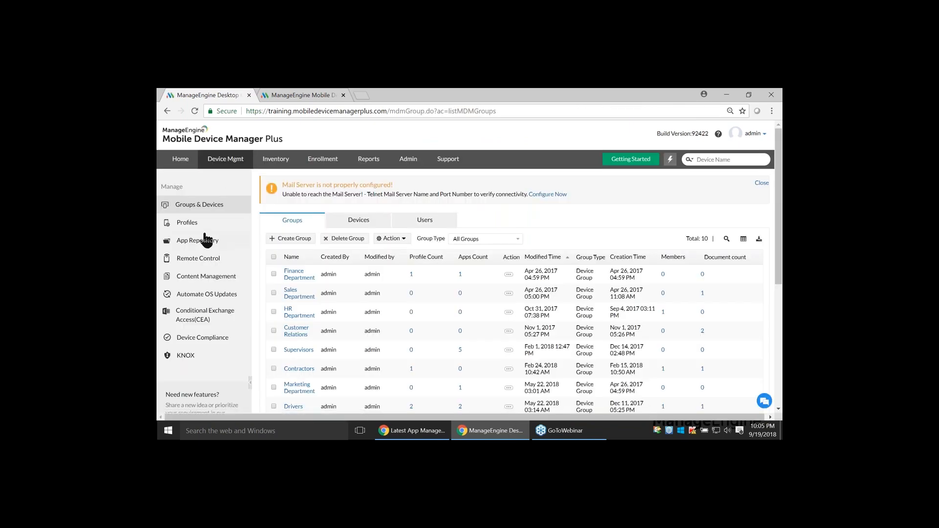
Create a new Android profile customized for the device, keeping the default profile name and an empty description
{"action": "left_click", "coordinate": [203, 223]}
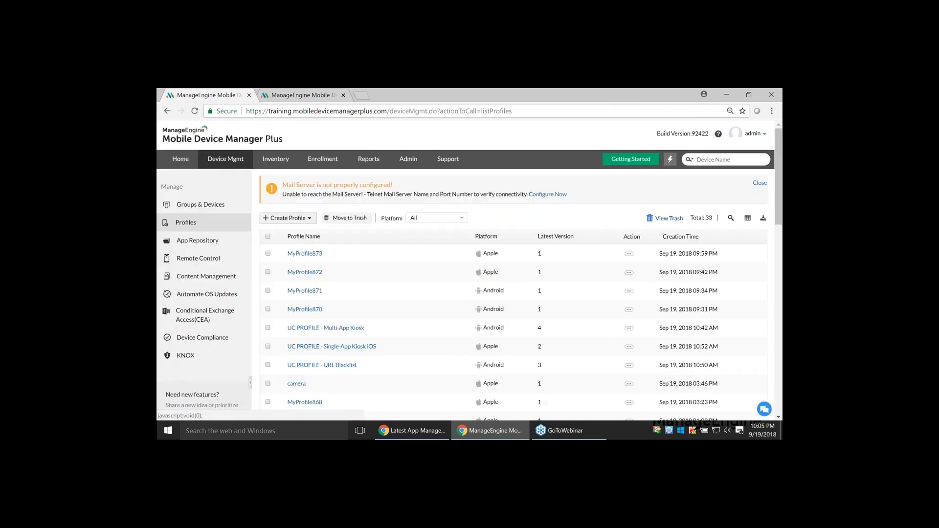
{"action": "left_click", "coordinate": [288, 217]}
{"action": "left_click", "coordinate": [287, 247]}
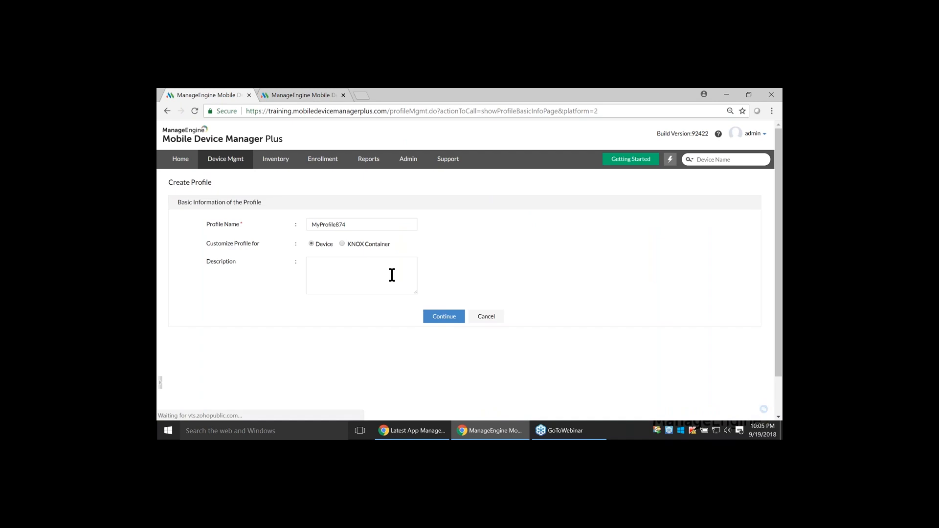
{"action": "left_click", "coordinate": [433, 319]}
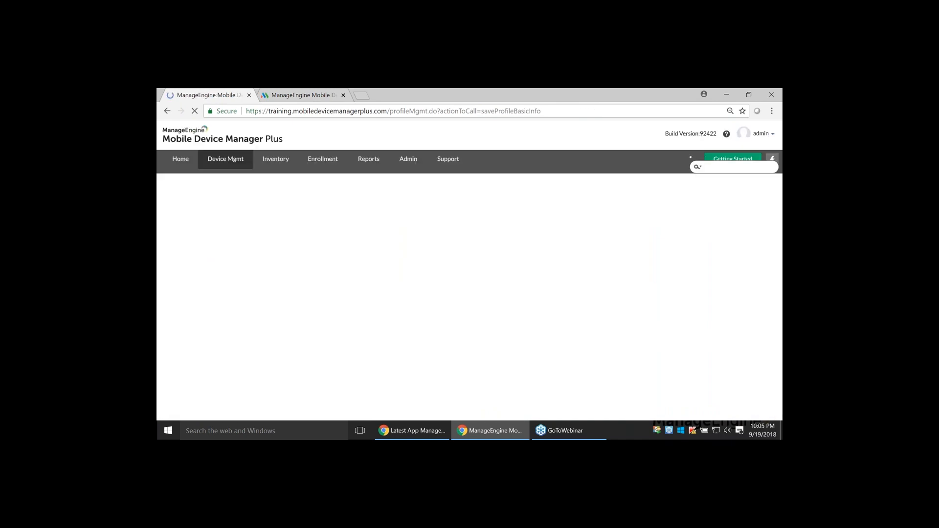
Set Location Services to Always On in the location settings of the Android profile's restrictions
{"action": "left_click", "coordinate": [205, 237]}
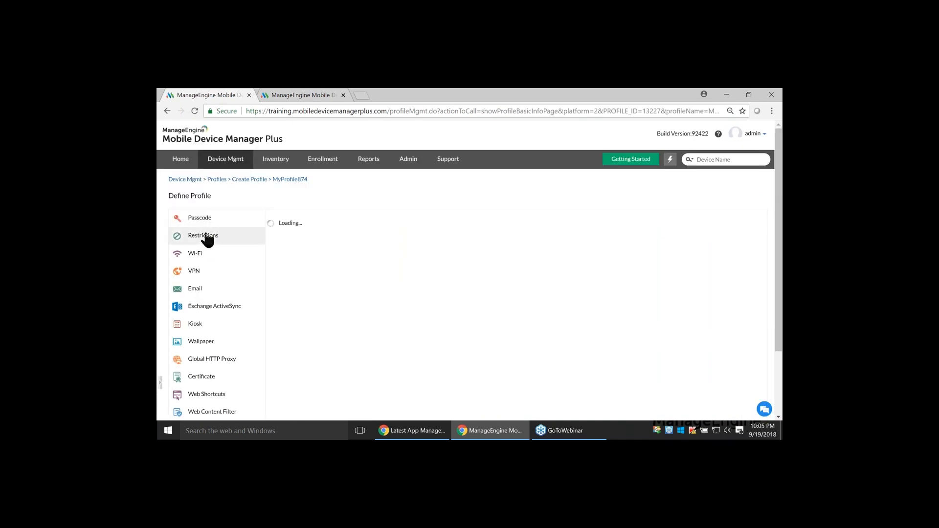
{"action": "left_click", "coordinate": [310, 345]}
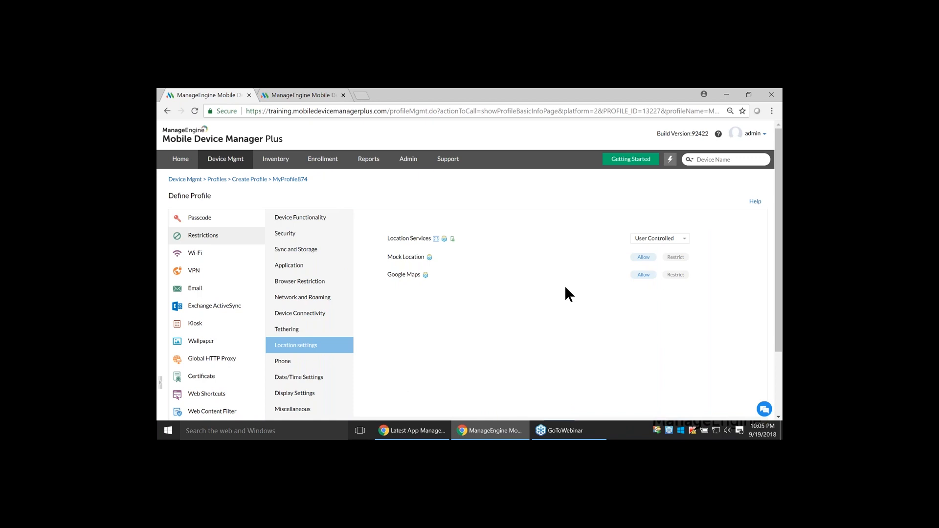
{"action": "left_click", "coordinate": [659, 238]}
{"action": "left_click", "coordinate": [653, 258]}
{"action": "left_click", "coordinate": [654, 239]}
{"action": "left_click", "coordinate": [654, 249]}
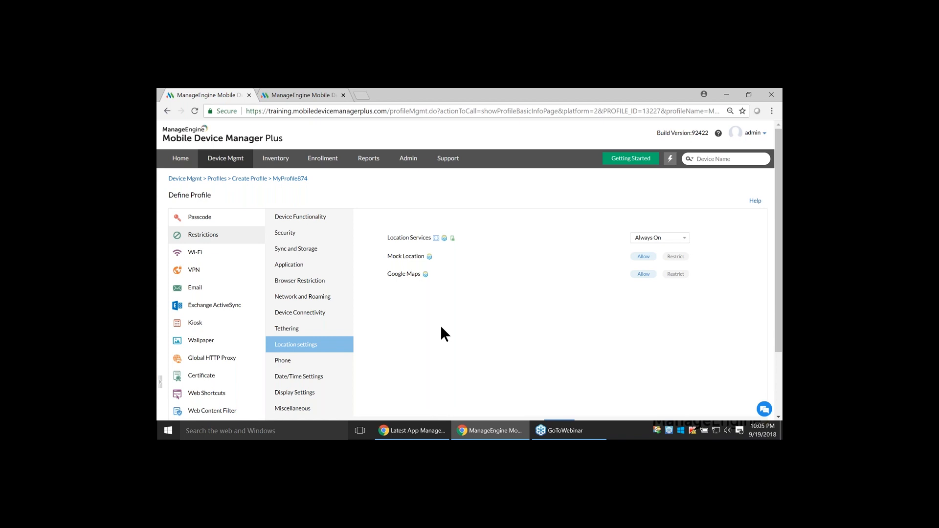
Save the restrictions and publish the Android profile
{"action": "scroll", "coordinate": [440, 325], "scroll_direction": "down", "scroll_amount": 3}
{"action": "left_click", "coordinate": [563, 345]}
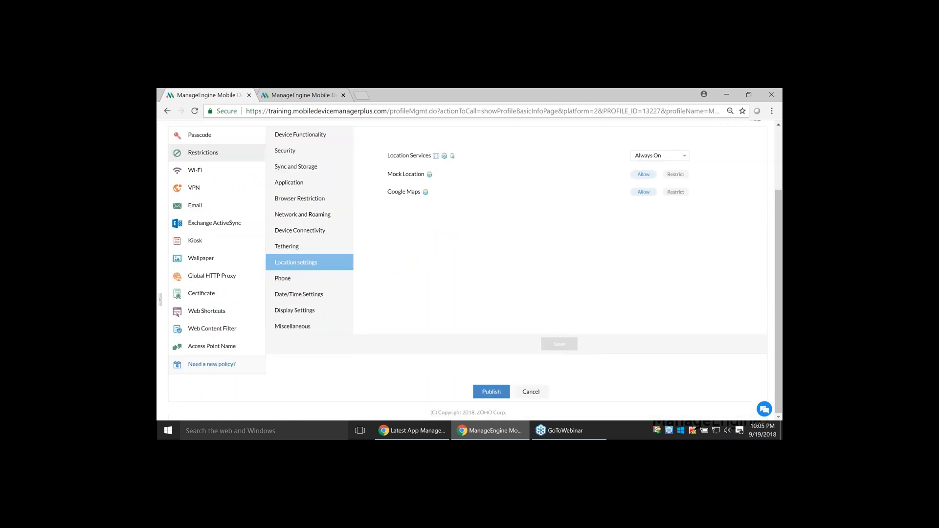
{"action": "left_click", "coordinate": [491, 400]}
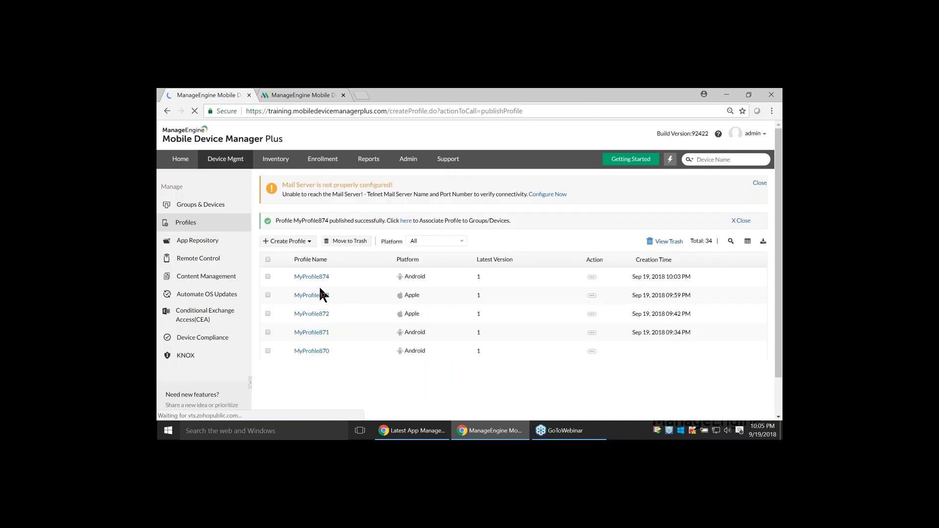
Advance the Zoho Show presentation to the Question 3 slide and return to the profile list in Mobile Device Manager Plus
{"action": "key", "text": "alt+Tab"}
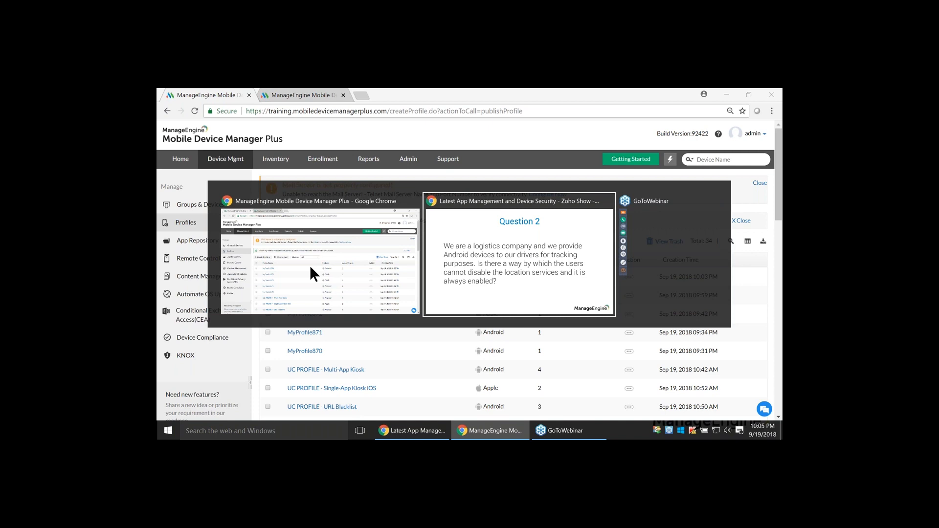
{"action": "key", "text": "alt+Tab"}
{"action": "key", "text": "Right"}
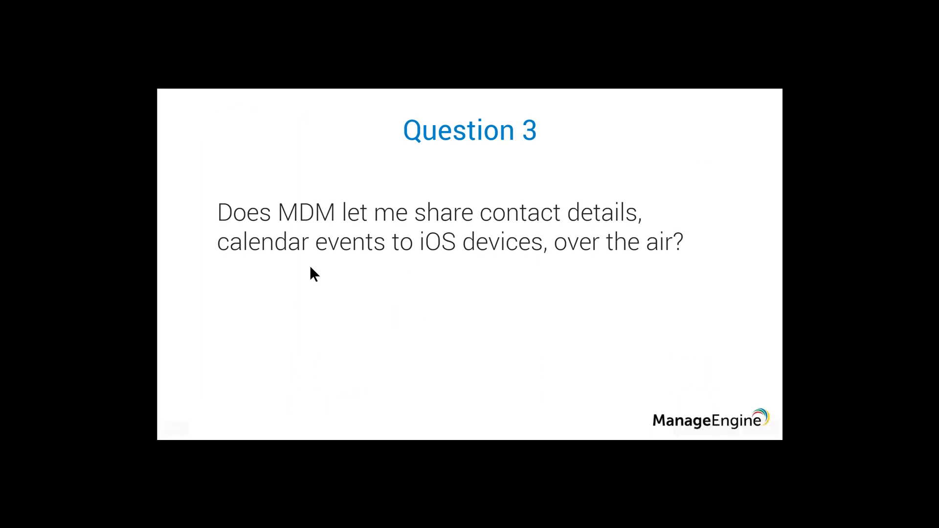
{"action": "key", "text": "alt+Tab"}
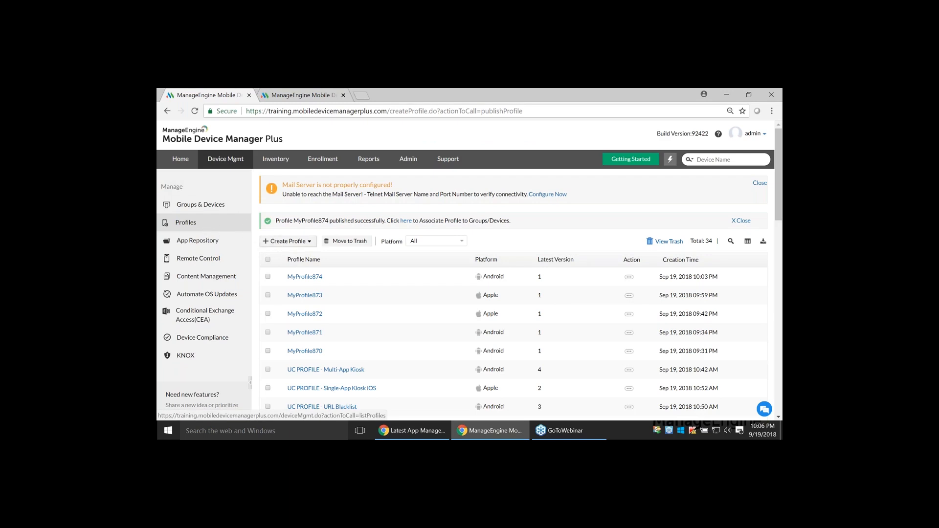
Create a new Apple profile with the default name and an empty description, and bring its contact and calendar sync policies into view
{"action": "left_click", "coordinate": [287, 241]}
{"action": "left_click", "coordinate": [279, 253]}
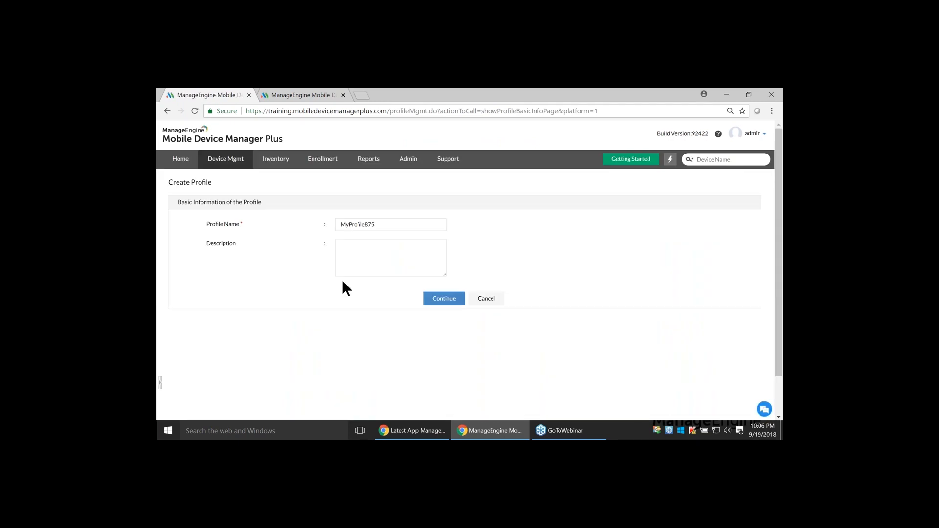
{"action": "left_click", "coordinate": [444, 300]}
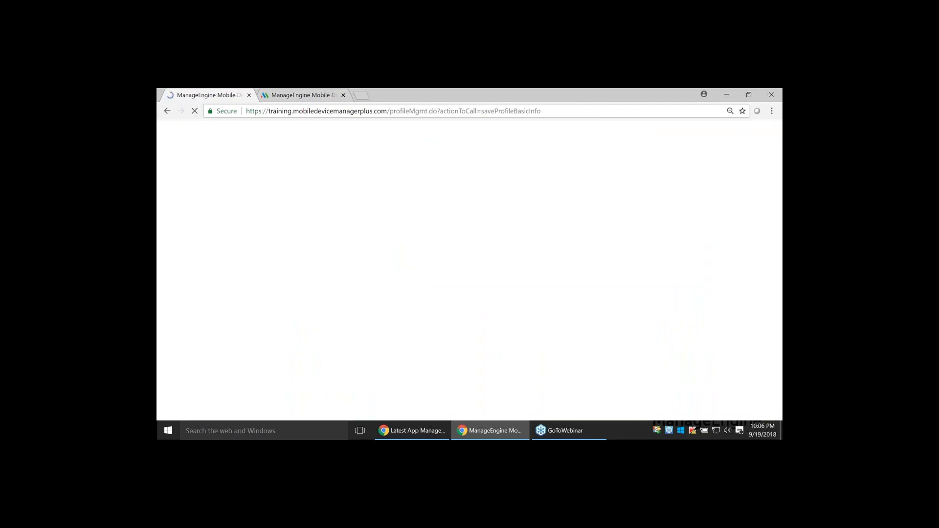
{"action": "scroll", "coordinate": [221, 362], "scroll_direction": "down", "scroll_amount": 5}
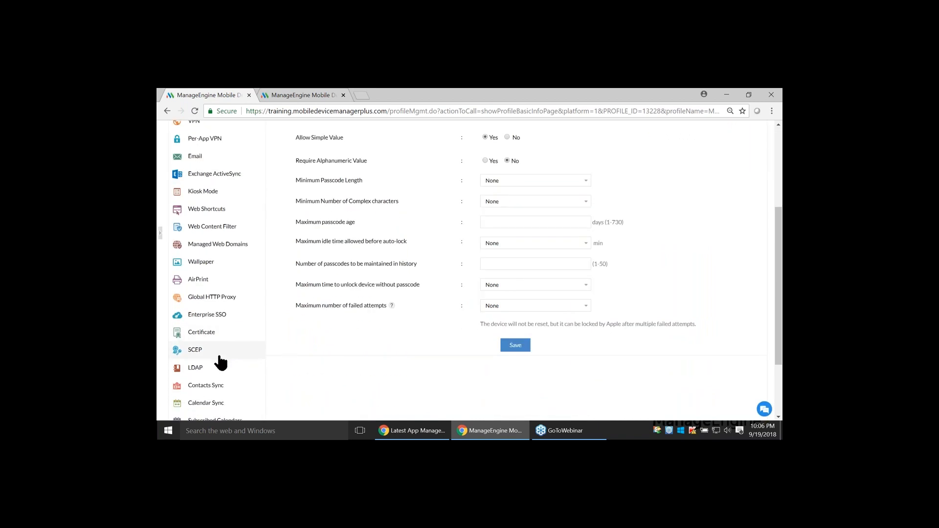
Examine the Apple profile's LDAP, Contacts Sync and Calendar Sync policy settings
{"action": "scroll", "coordinate": [222, 362], "scroll_direction": "down", "scroll_amount": 1}
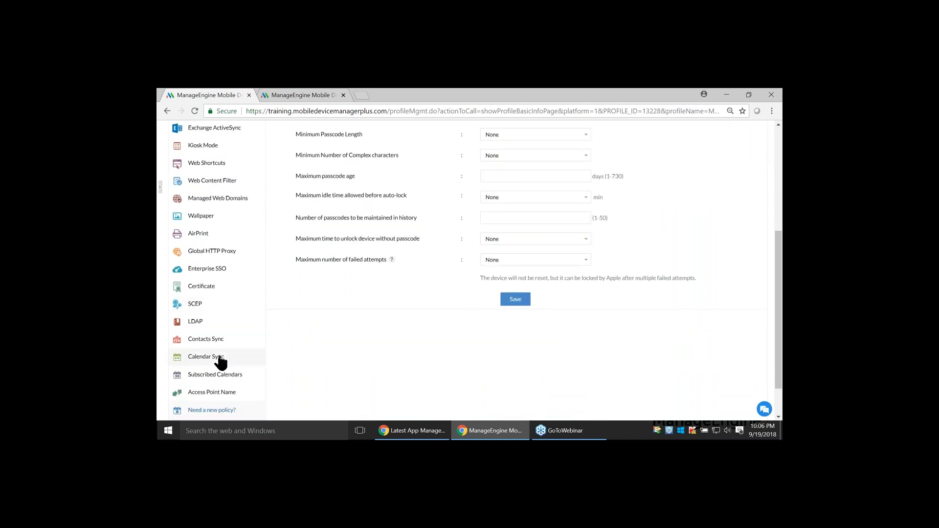
{"action": "left_click", "coordinate": [220, 322]}
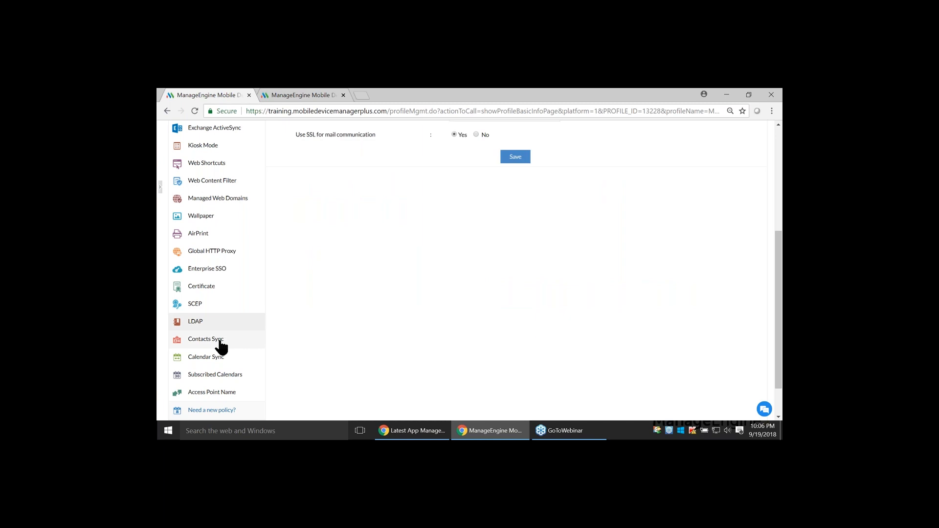
{"action": "left_click", "coordinate": [220, 342]}
{"action": "left_click", "coordinate": [216, 356]}
{"action": "scroll", "coordinate": [235, 331], "scroll_direction": "up", "scroll_amount": 3}
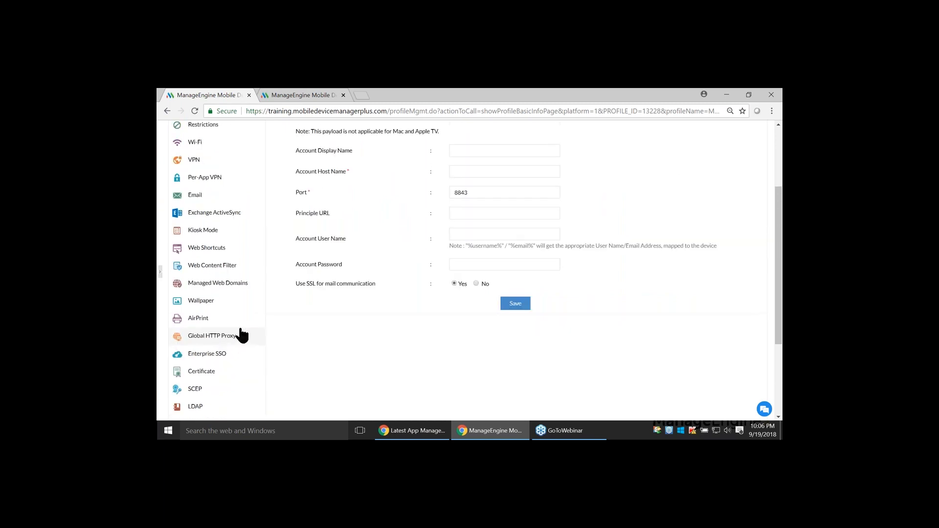
Advance the Zoho Show presentation to the Question 4 slide and return to the Apple profile in Mobile Device Manager Plus
{"action": "key", "text": "alt+Tab"}
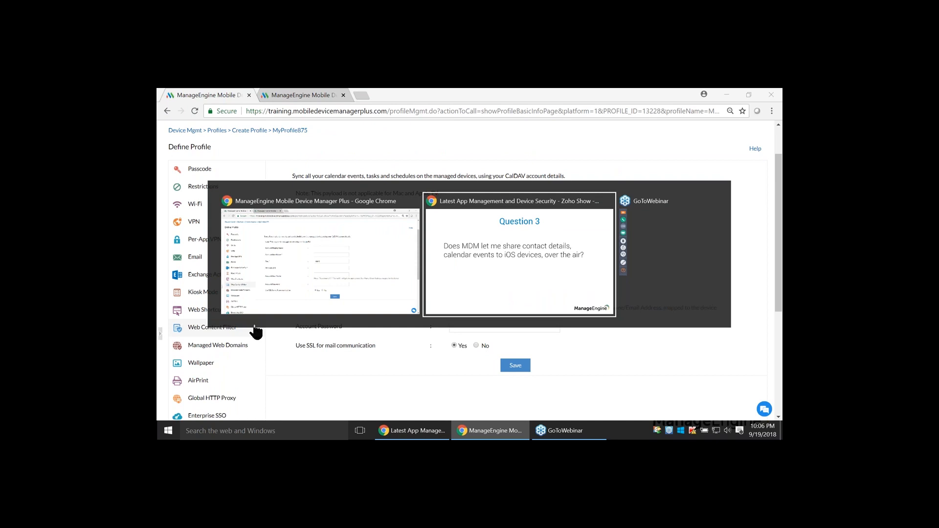
{"action": "key", "text": "Right"}
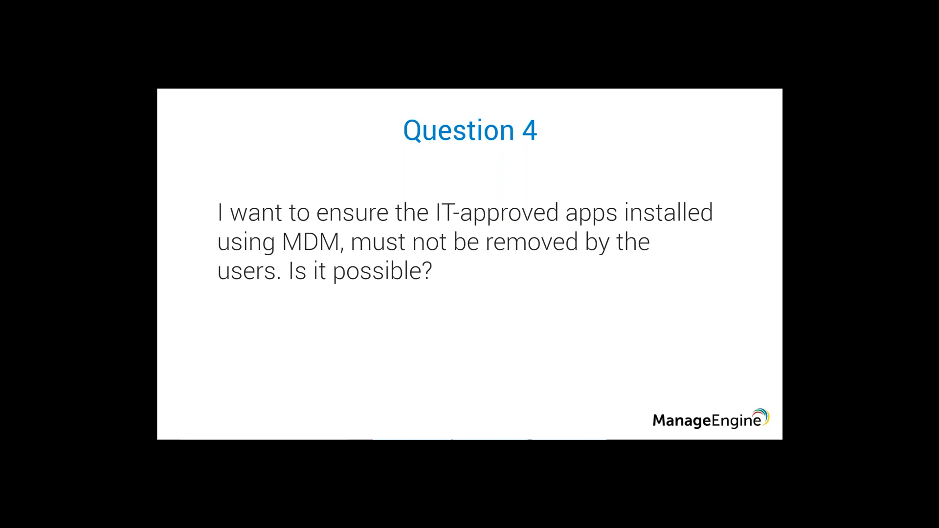
{"action": "key", "text": "alt+Tab"}
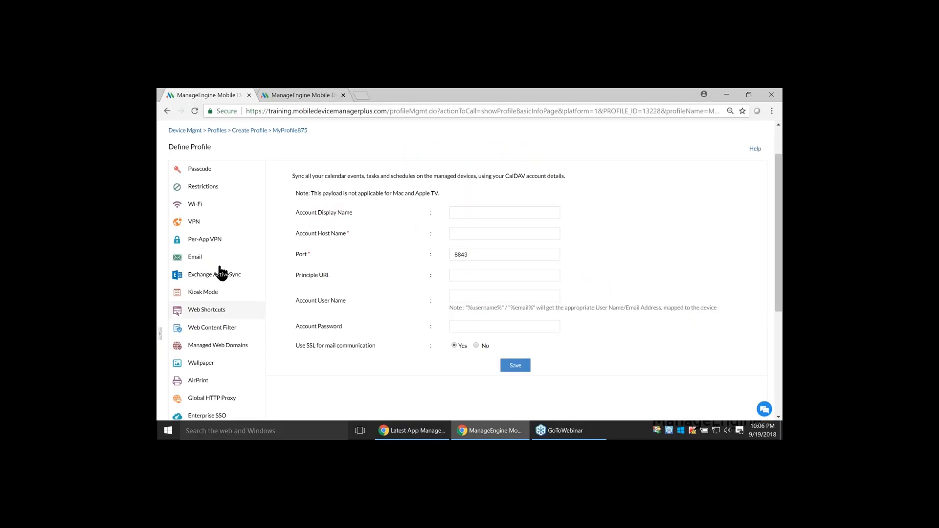
Restrict installing unapproved apps and deleting apps in the application restrictions of the Apple profile
{"action": "left_click", "coordinate": [210, 192]}
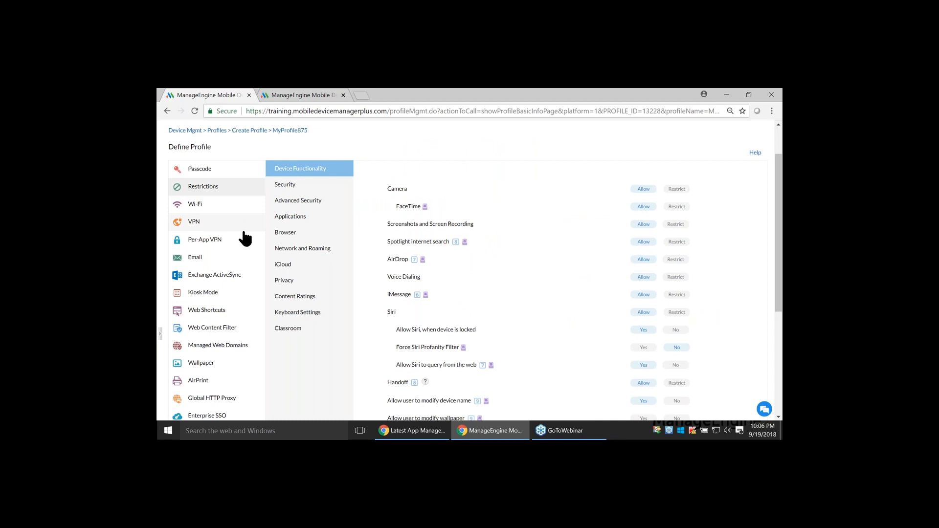
{"action": "left_click", "coordinate": [292, 223]}
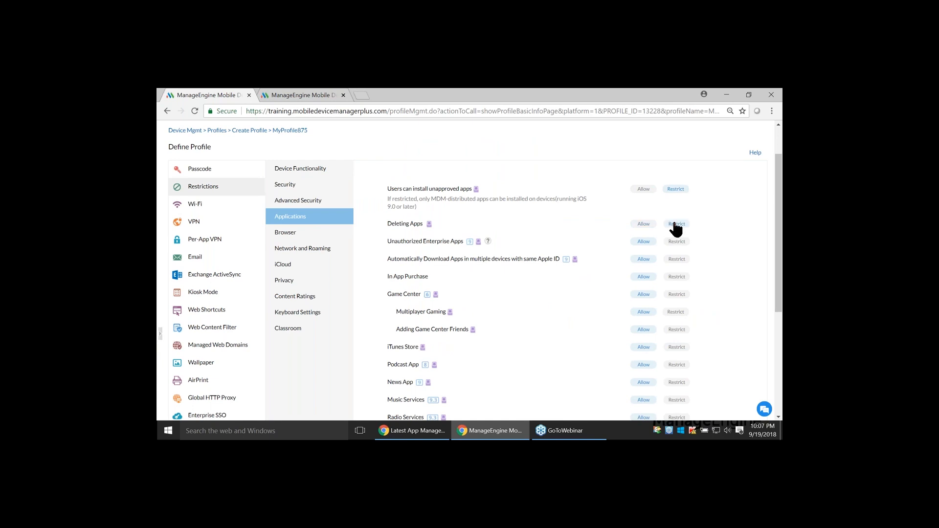
Advance the Zoho Show presentation to the Question 5 slide and return to the Apple profile's restrictions in Mobile Device Manager Plus
{"action": "key", "text": "alt+Tab"}
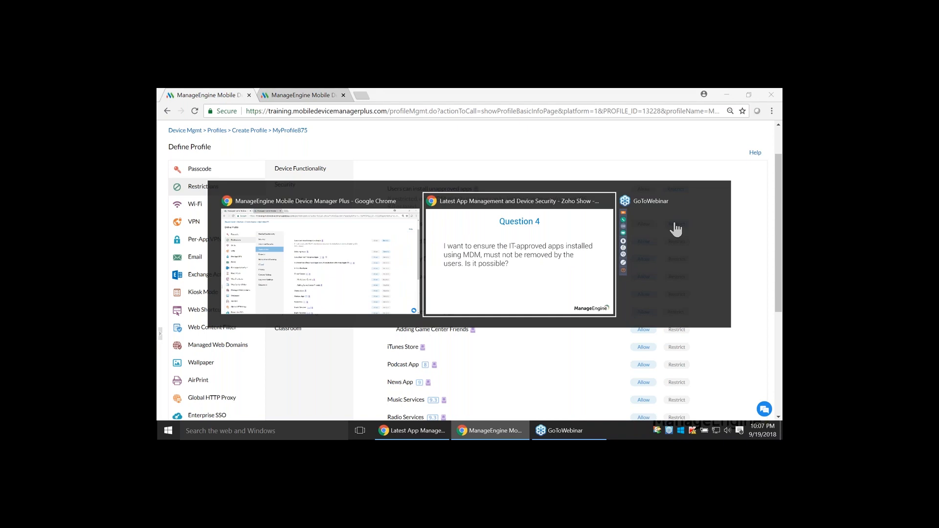
{"action": "key", "text": "Right"}
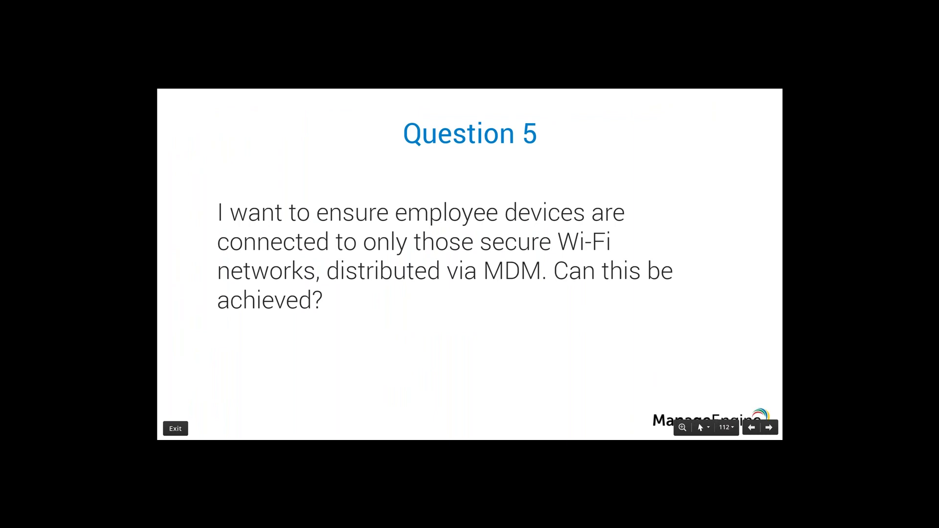
{"action": "key", "text": "alt+Tab"}
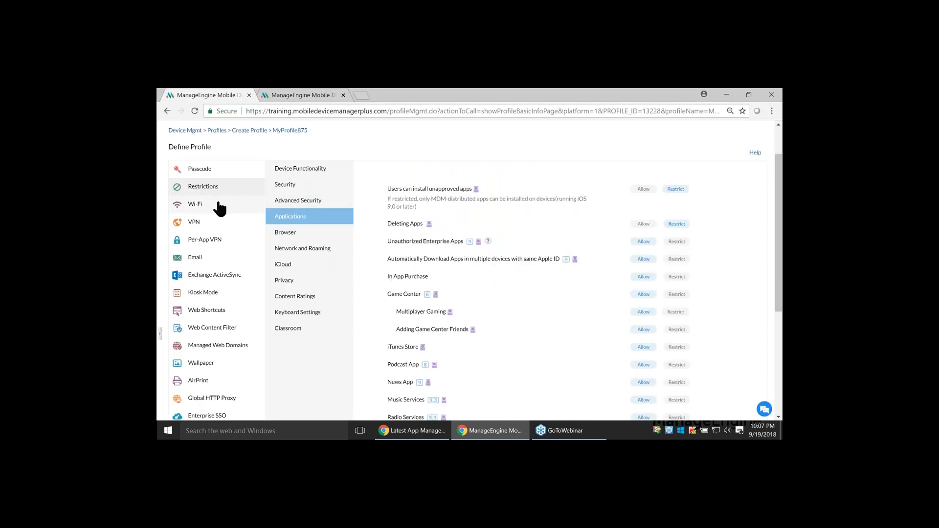
Review the Wi-Fi policy, and in the network and roaming restrictions set connecting to Wi-Fi only if distributed via MDM to Yes
{"action": "left_click", "coordinate": [215, 207]}
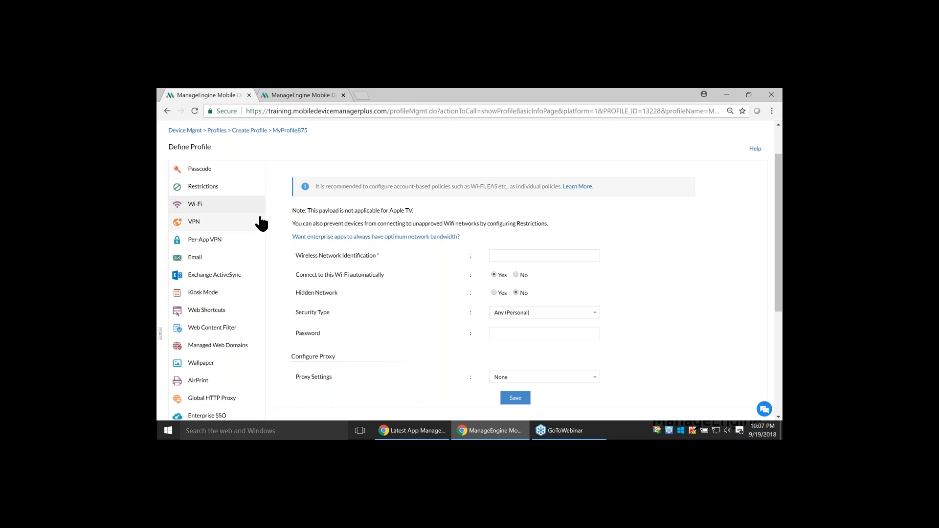
{"action": "left_click", "coordinate": [206, 191]}
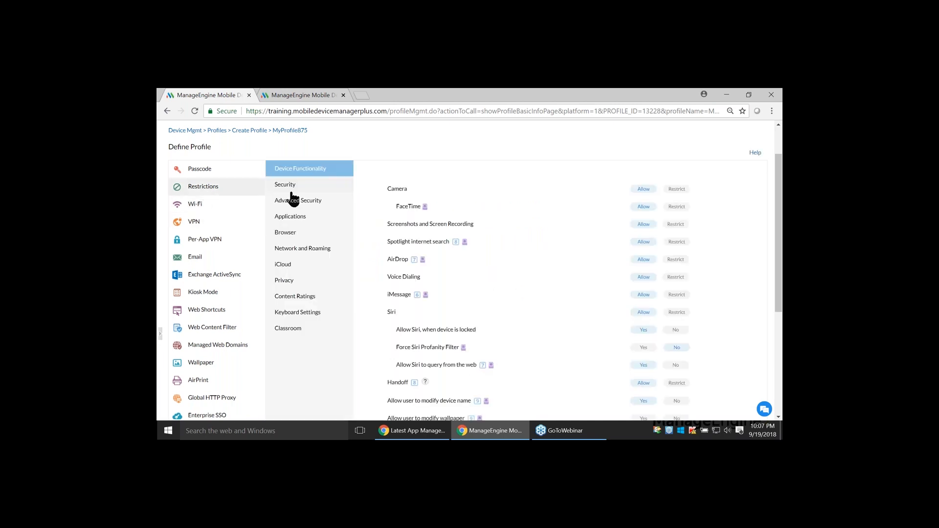
{"action": "left_click", "coordinate": [313, 250]}
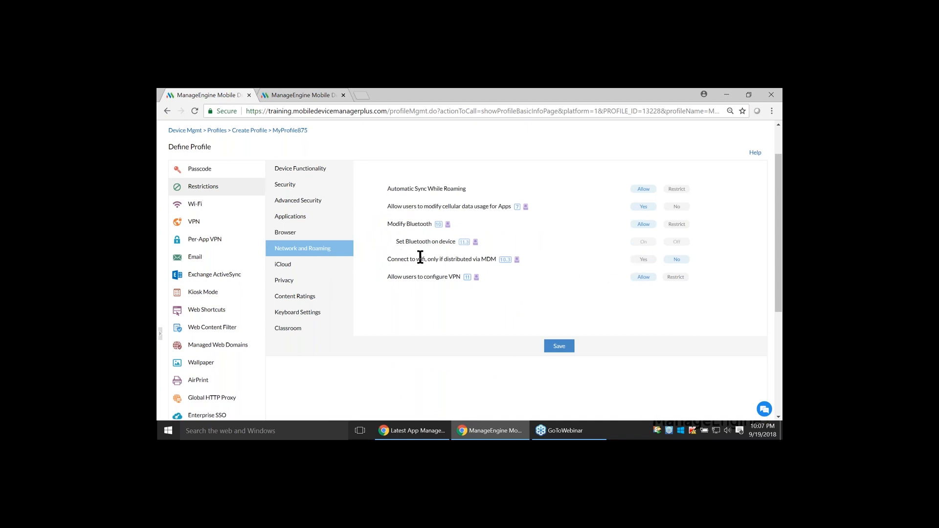
{"action": "left_click", "coordinate": [644, 260]}
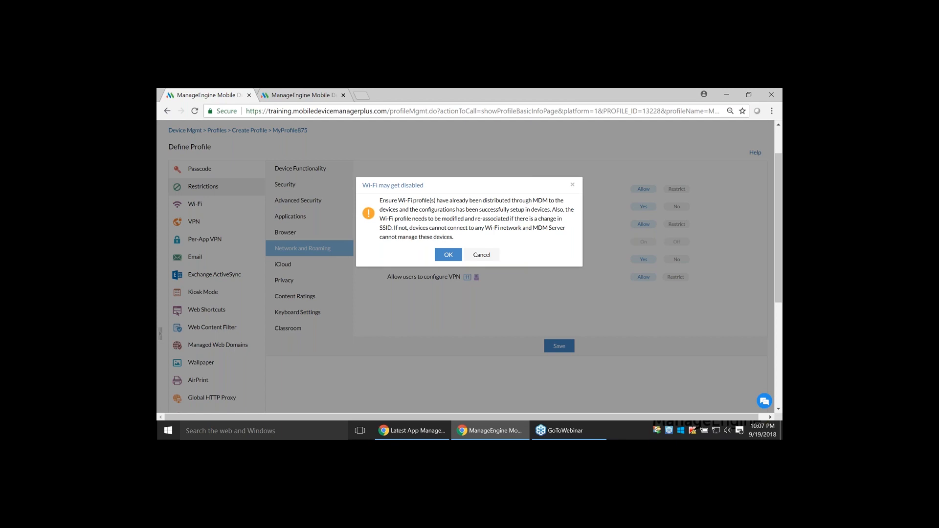
{"action": "left_click", "coordinate": [448, 254]}
Switch to the Zoho Show presentation and advance it to the "Spread a word" slide
{"action": "key", "text": "alt+Tab"}
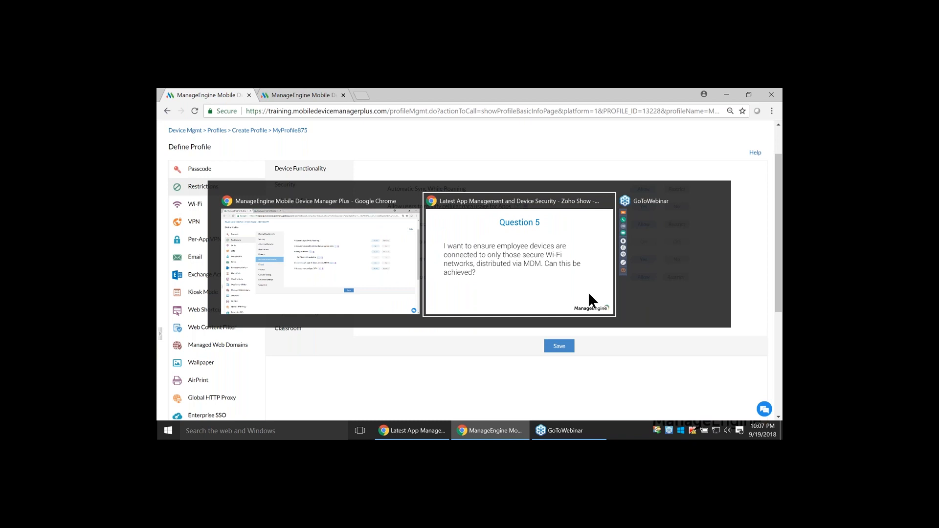
{"action": "key", "text": "Right"}
{"action": "key", "text": "Right"}
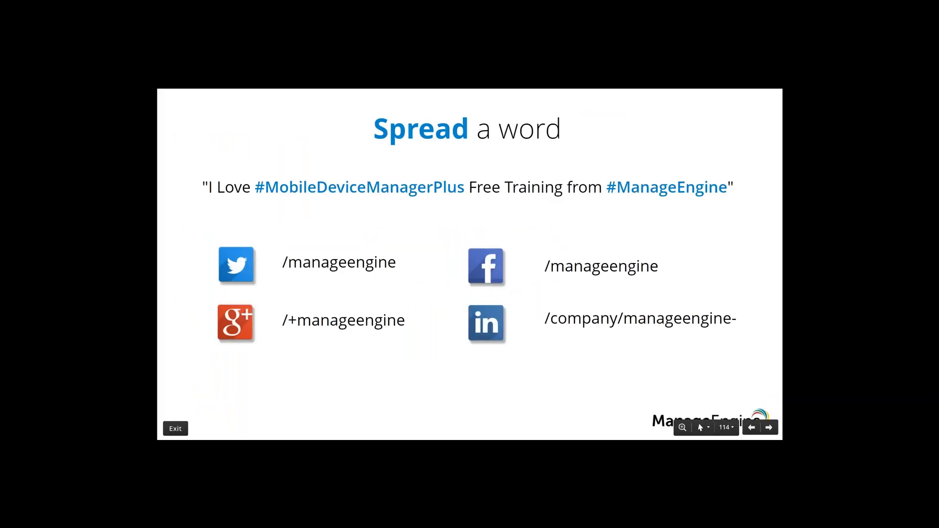